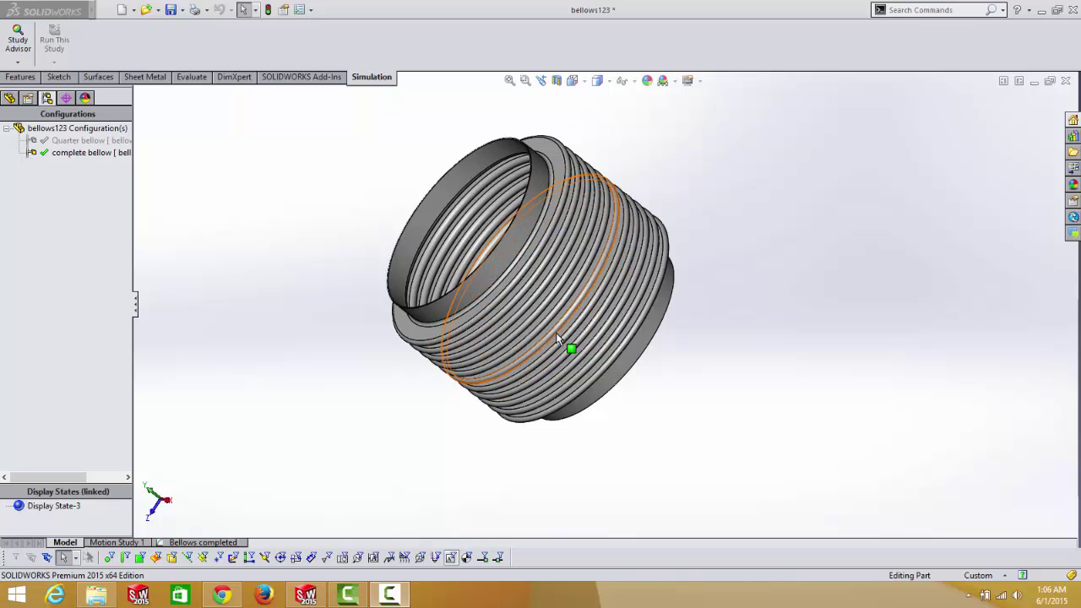
Activate the Quarter bellow configuration, inspect it, and start a new study from Study Advisor
middle_drag(555, 332, 581, 280)
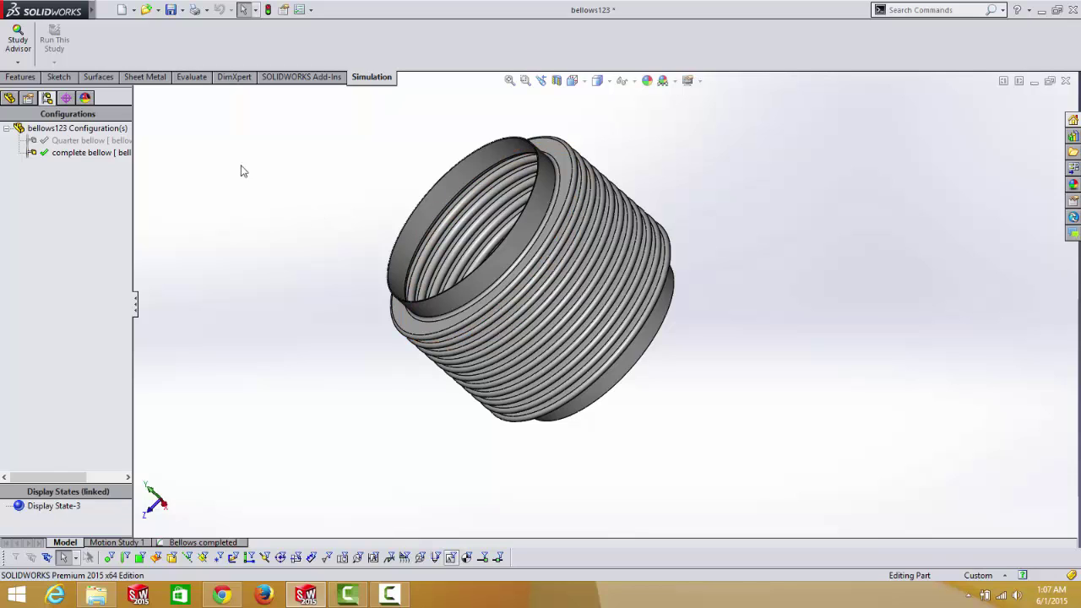
double_click(85, 140)
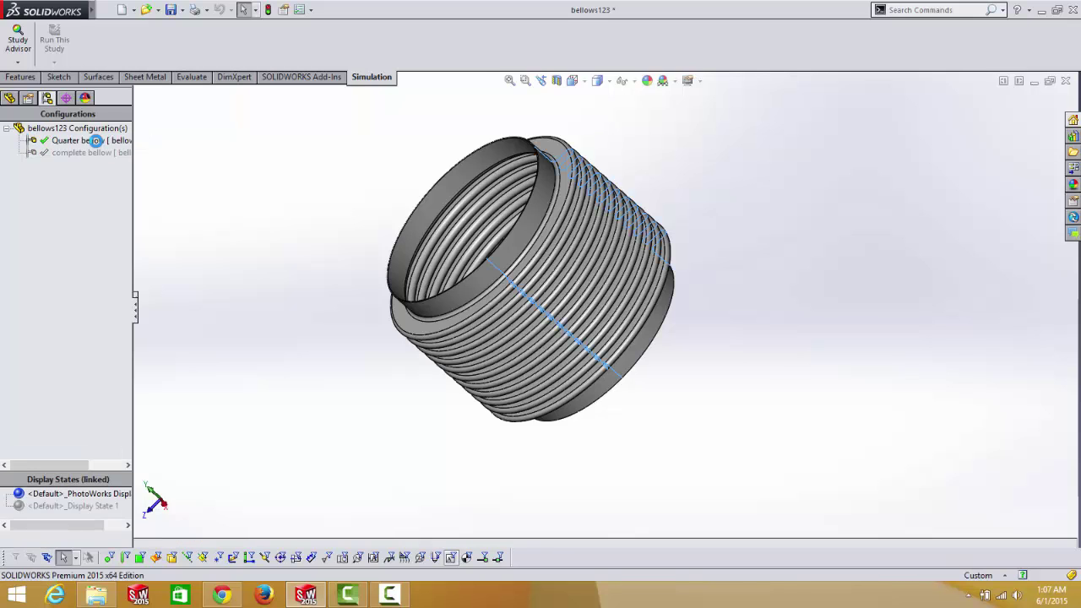
middle_drag(397, 365, 487, 319)
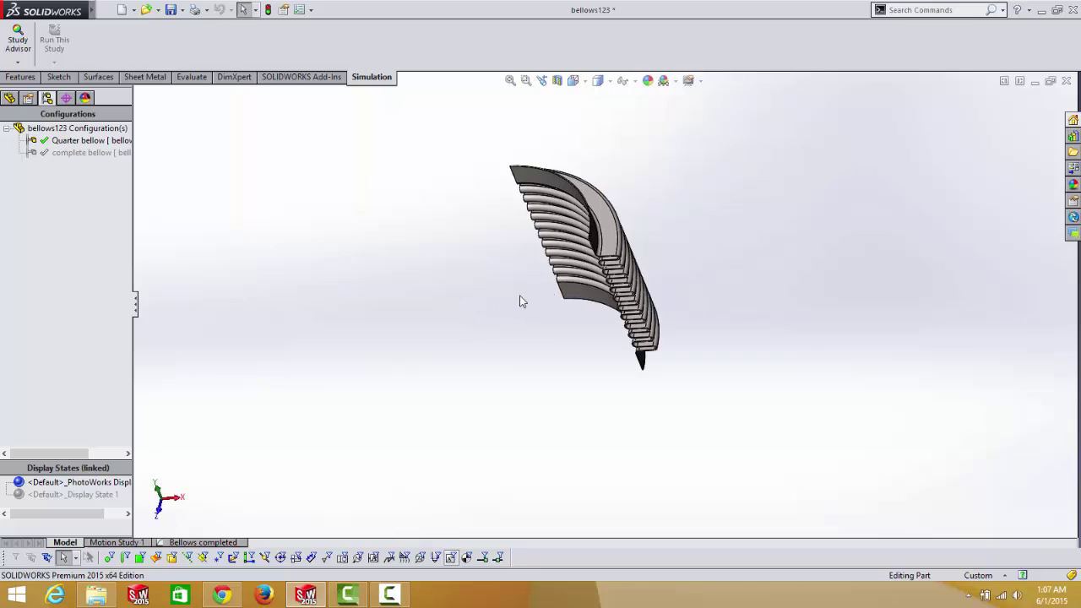
middle_drag(538, 347, 515, 320)
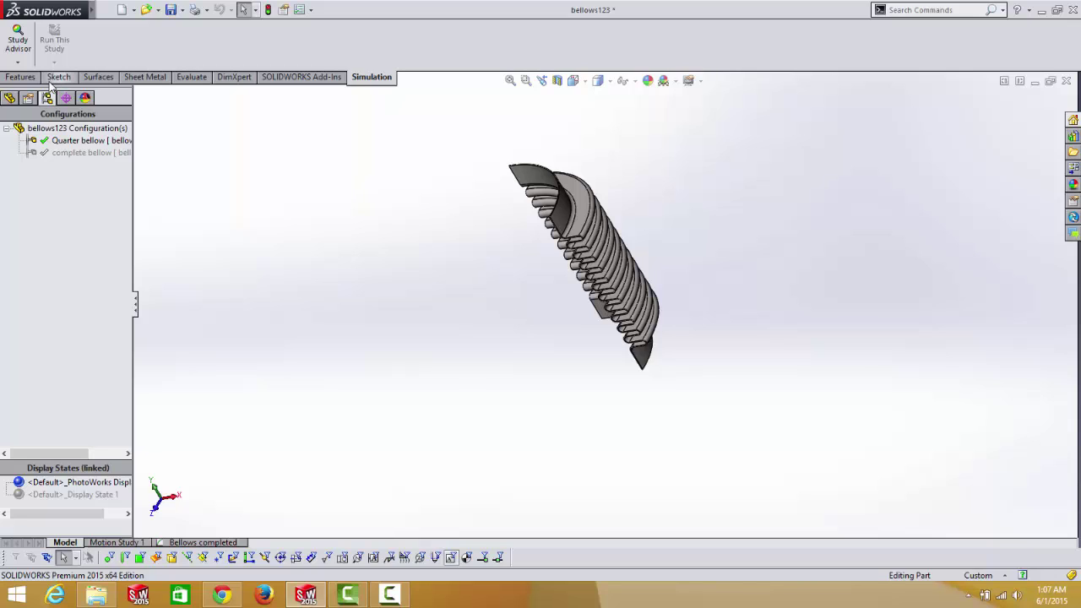
click(16, 63)
click(32, 88)
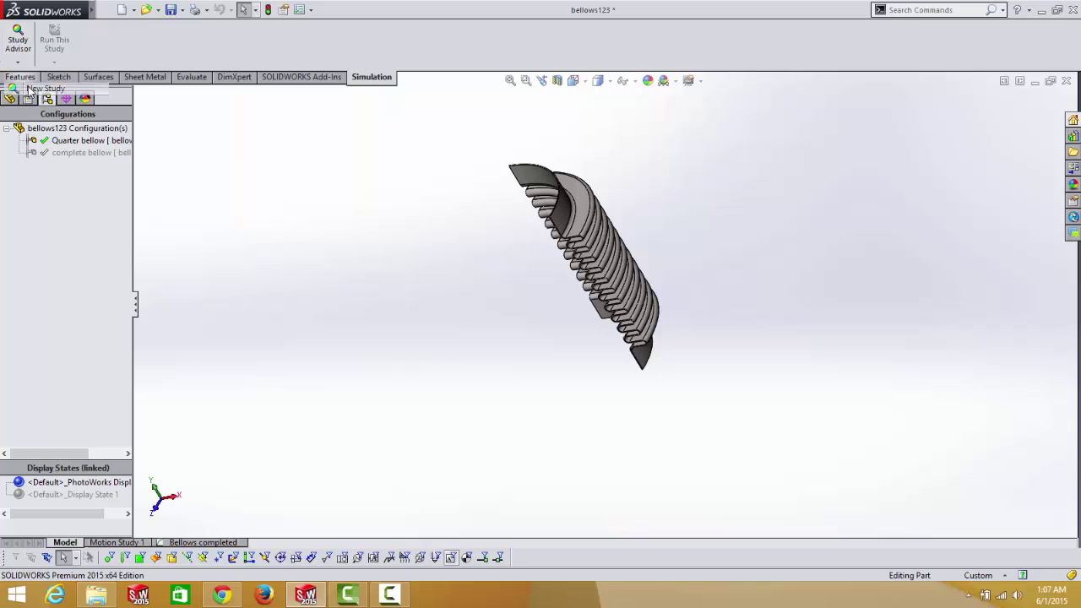
Create the study 'Nonlinear 2' as a Nonlinear analysis and orbit to check the model
click(18, 469)
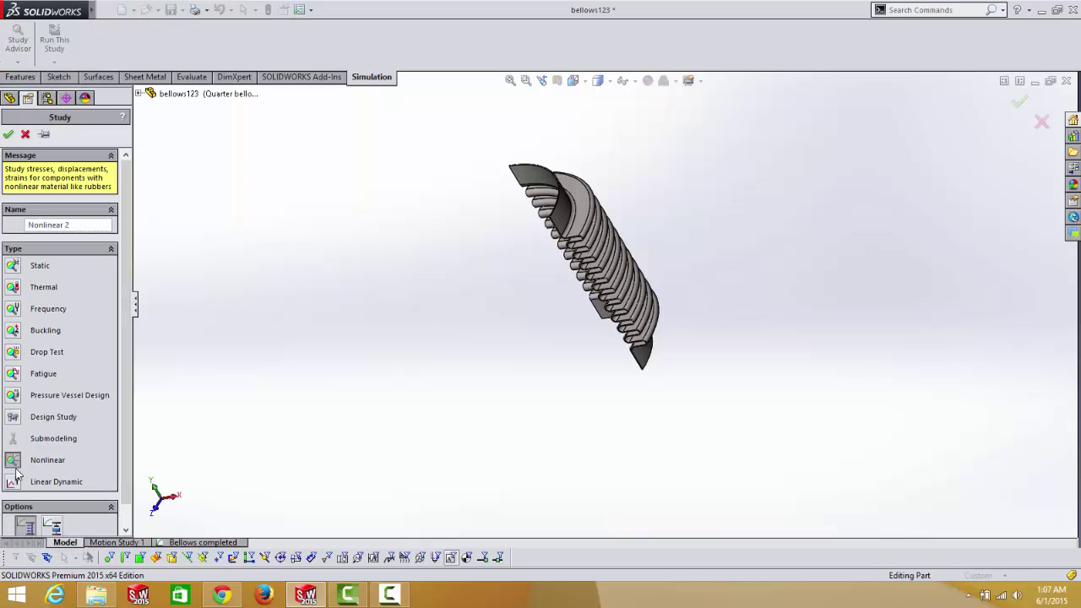
click(8, 136)
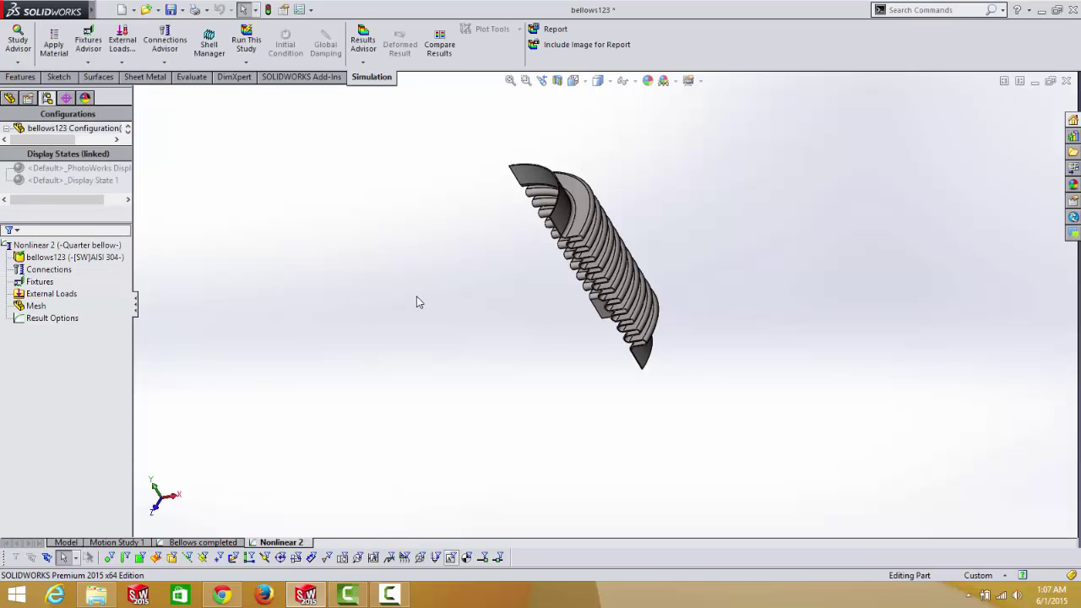
middle_drag(557, 343, 531, 275)
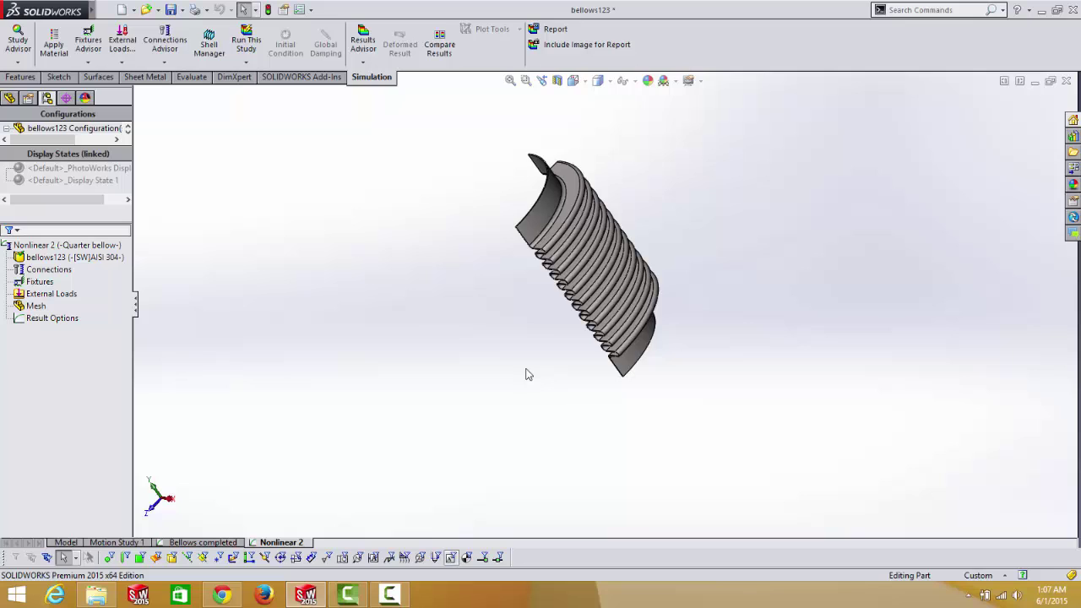
middle_drag(527, 374, 540, 346)
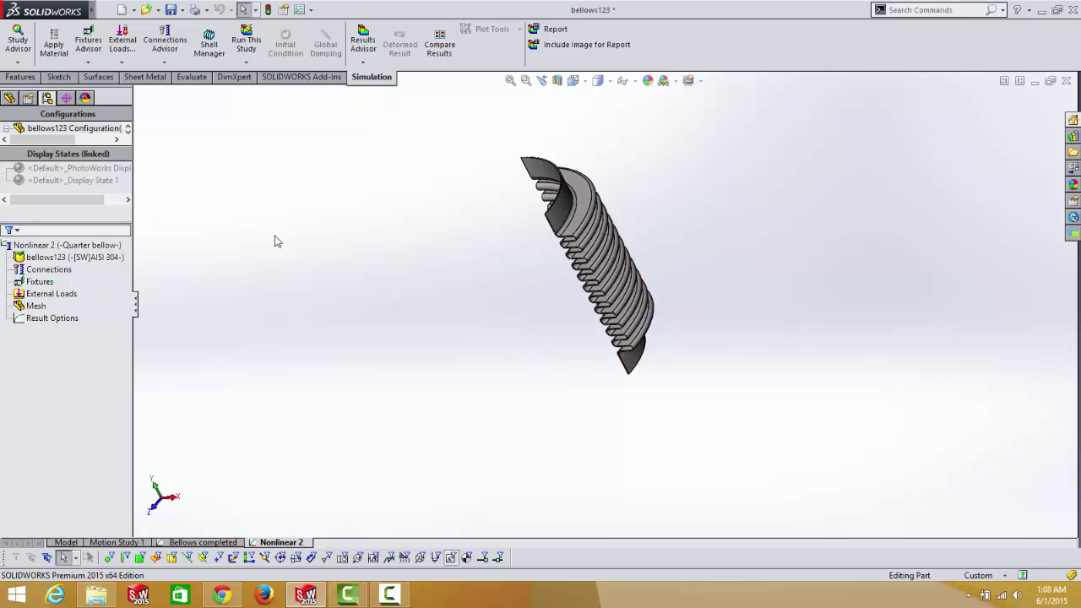
Pick custom AISI 304 under Custom Materials > bellows123 with the Nonlinear Elastic model type
right_click(61, 258)
mouse_move(119, 274)
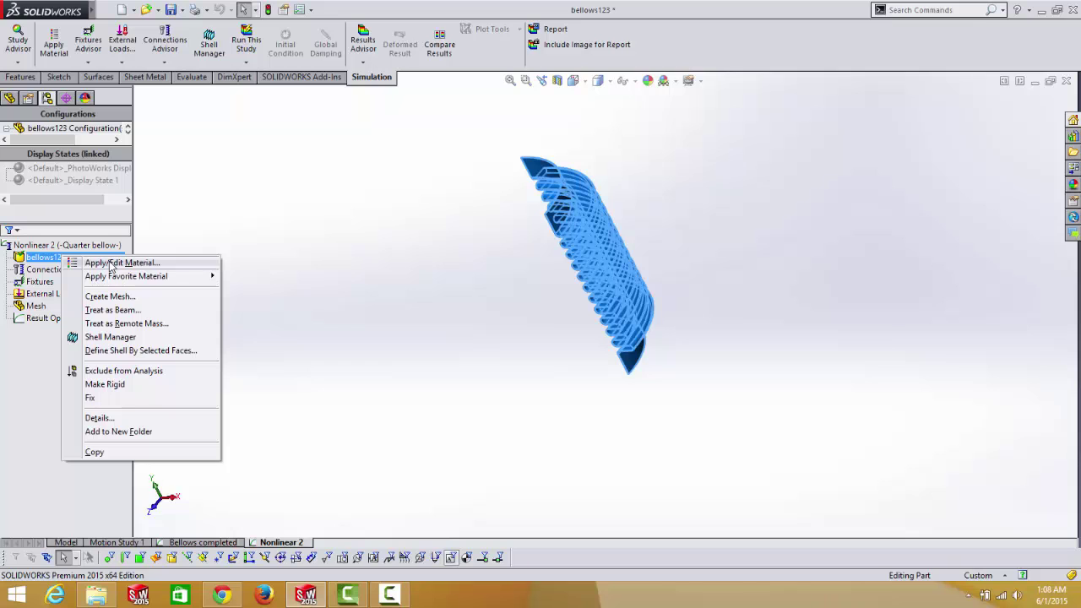
click(110, 267)
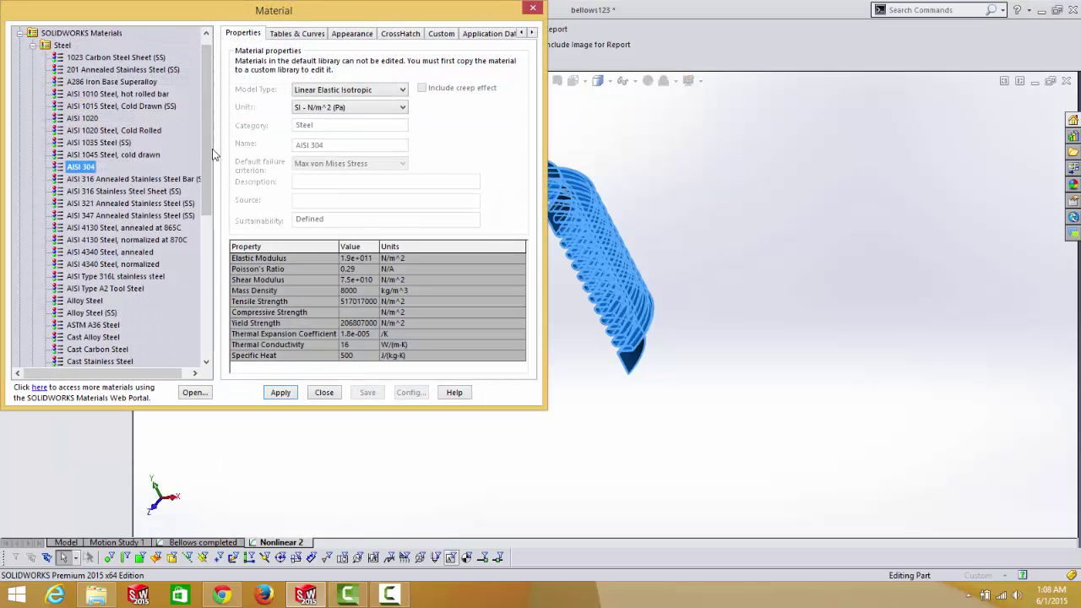
drag(209, 154, 211, 269)
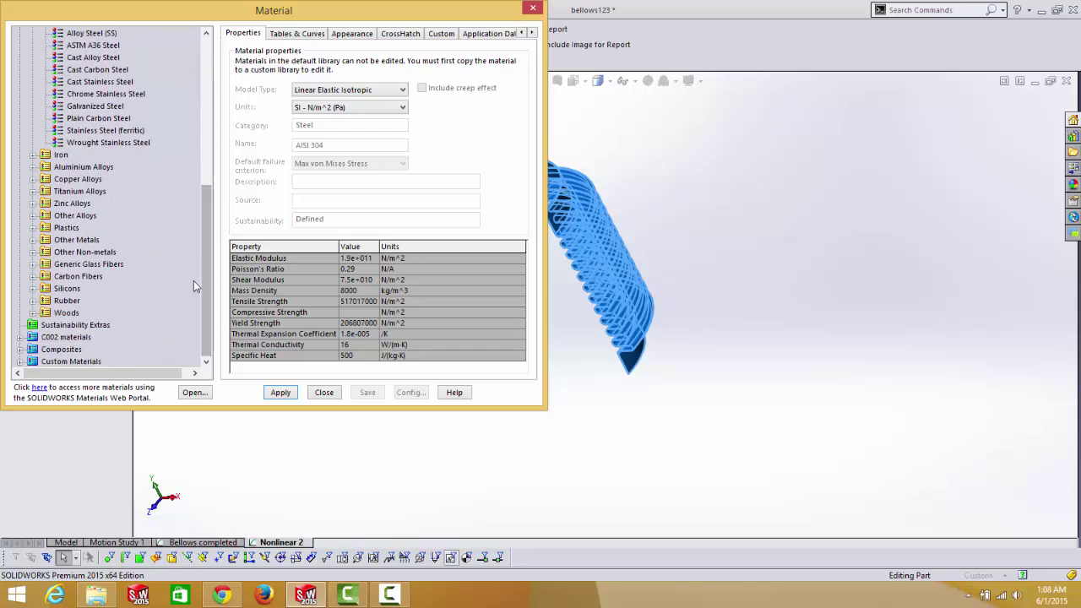
click(20, 362)
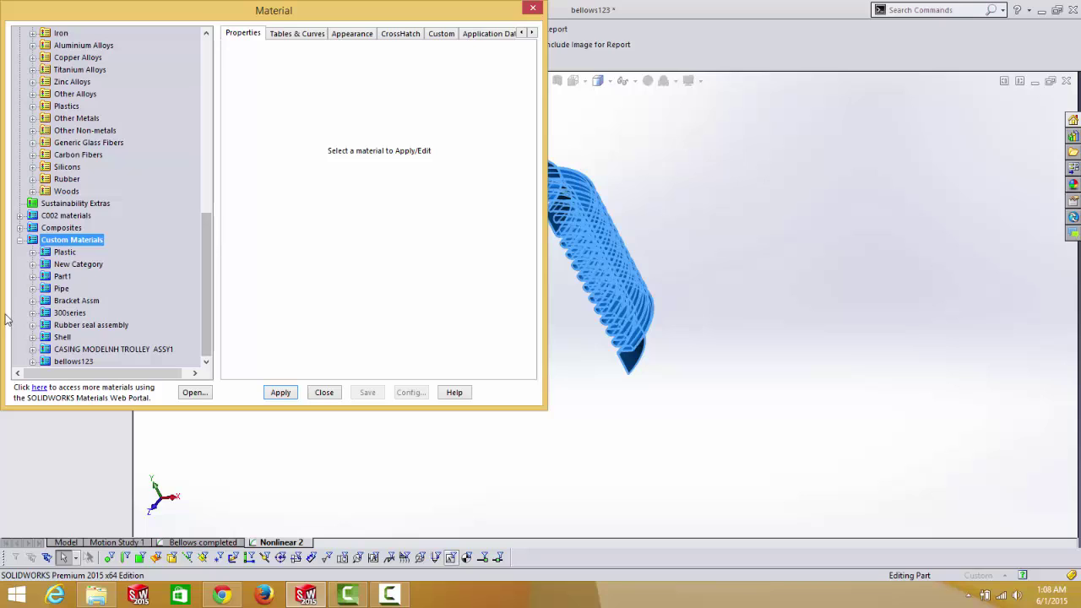
click(33, 361)
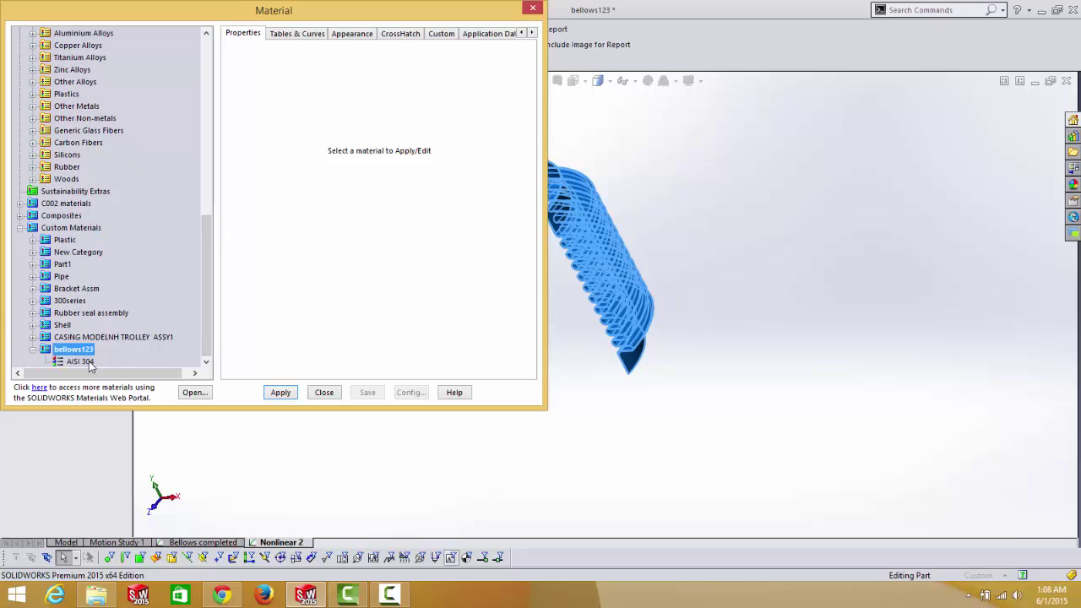
click(89, 363)
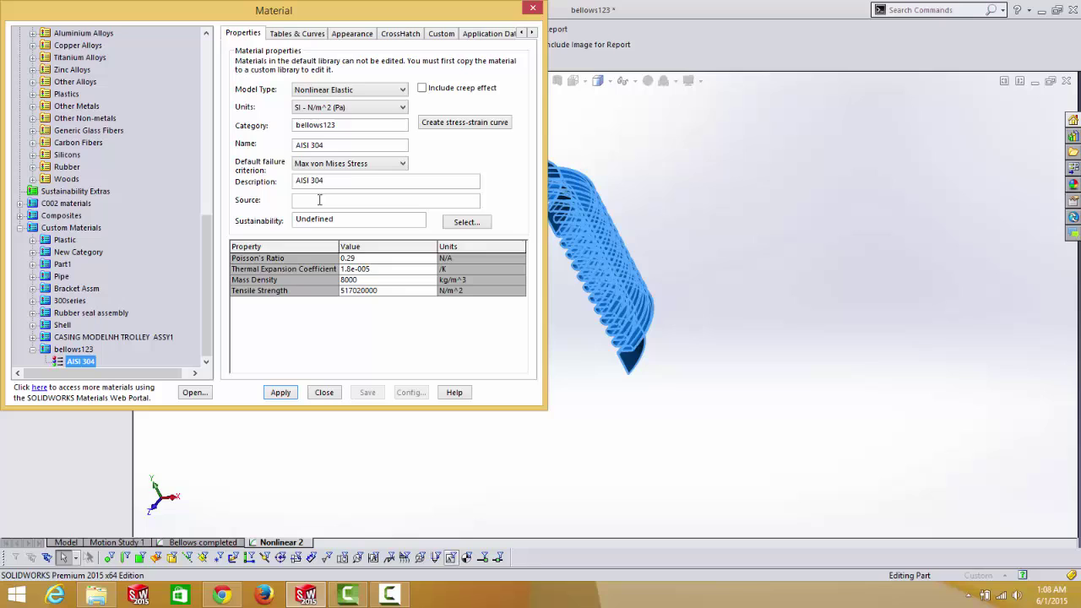
click(404, 91)
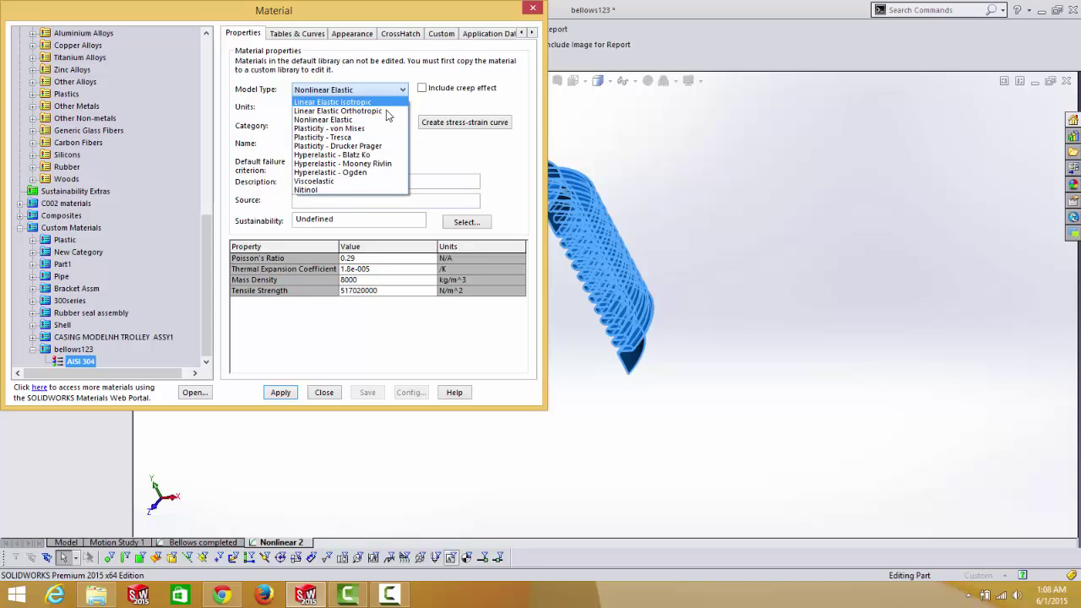
click(382, 124)
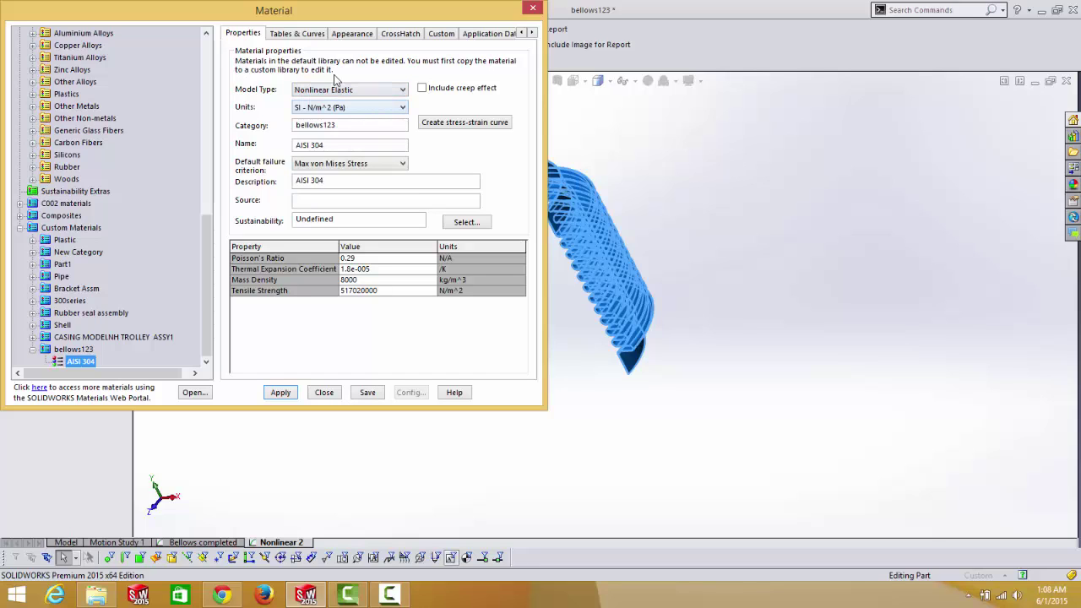
Show AISI 304's Stress-Strain Curve table, then apply the material to bellows123 and close
click(302, 36)
click(326, 73)
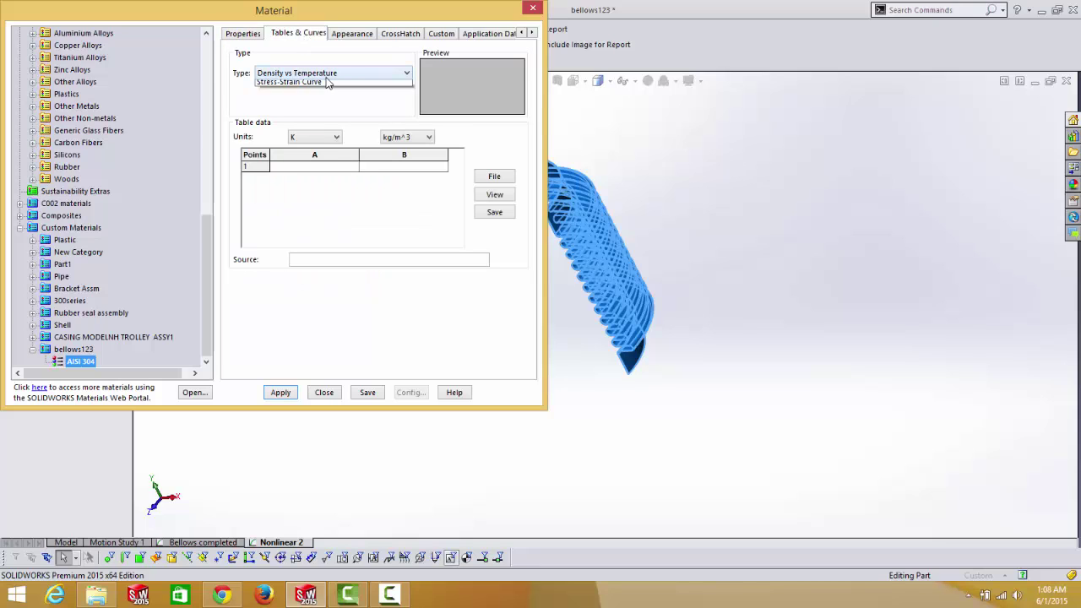
click(326, 113)
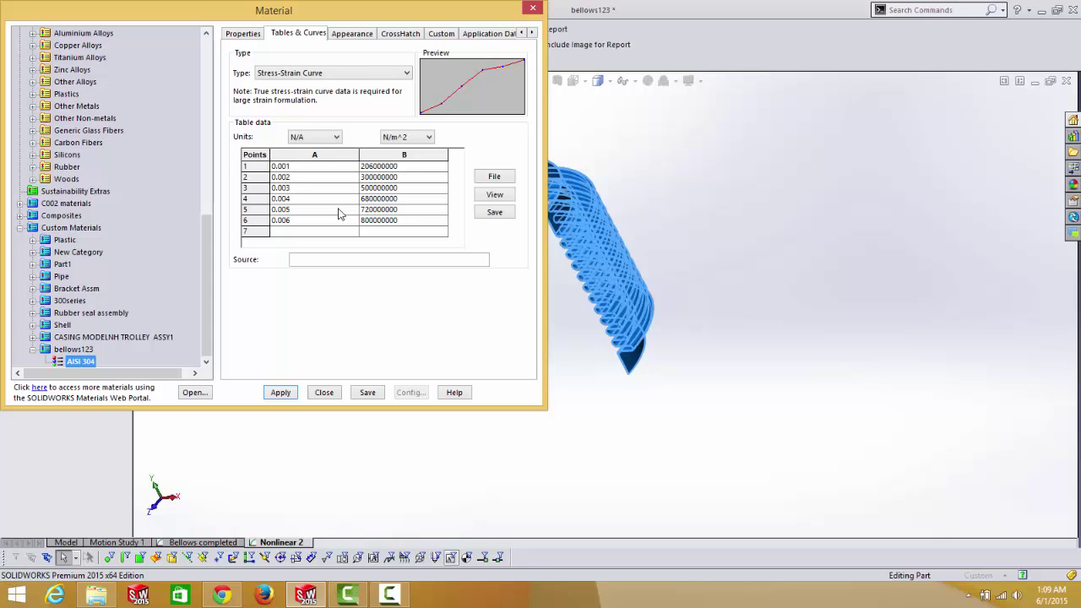
click(286, 393)
click(326, 392)
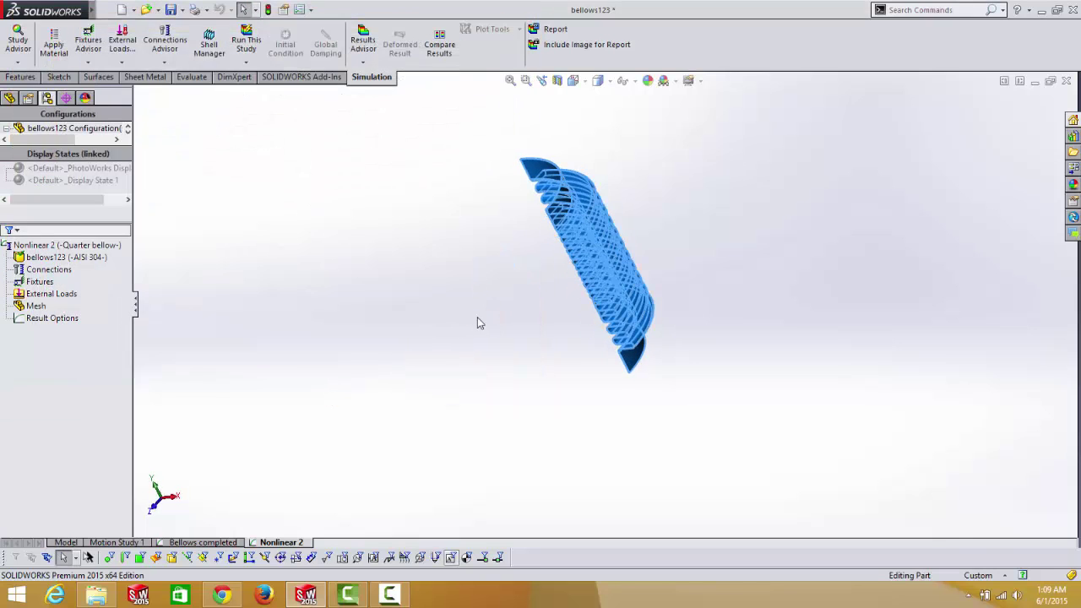
click(436, 274)
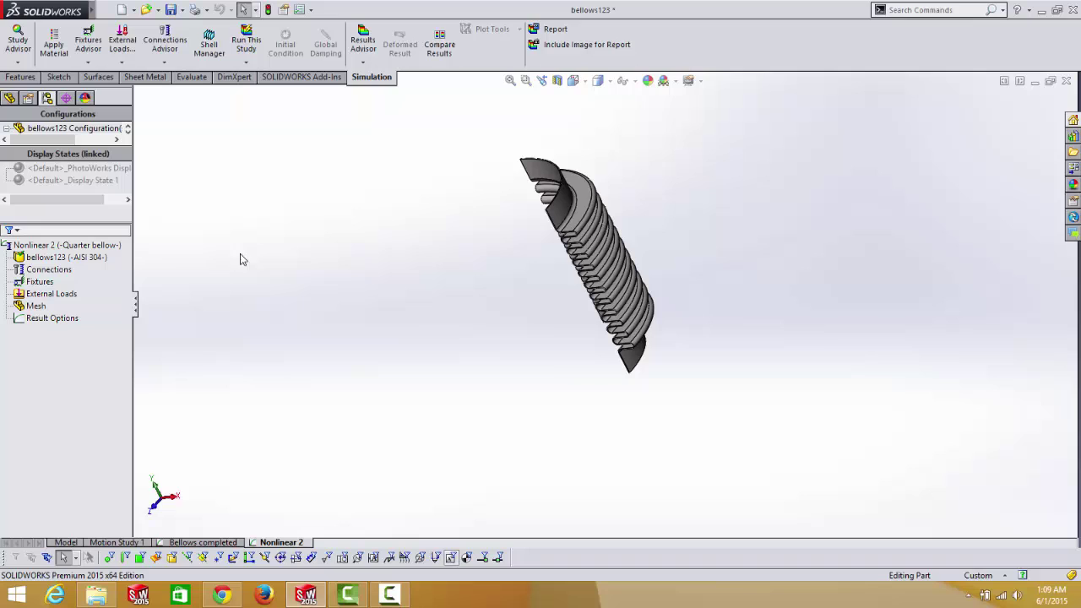
right_click(42, 281)
click(89, 288)
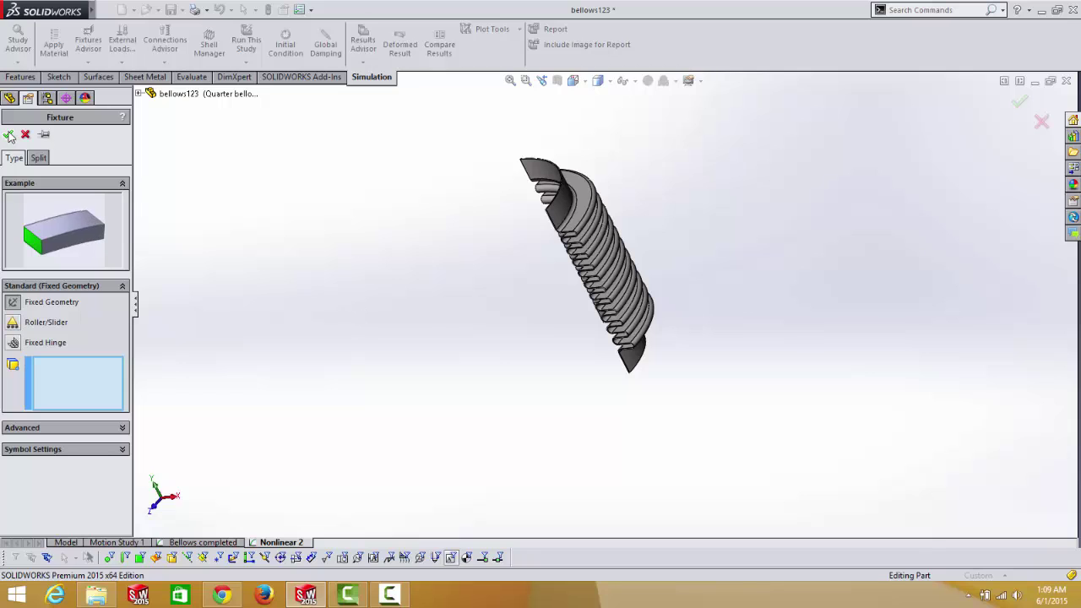
click(26, 136)
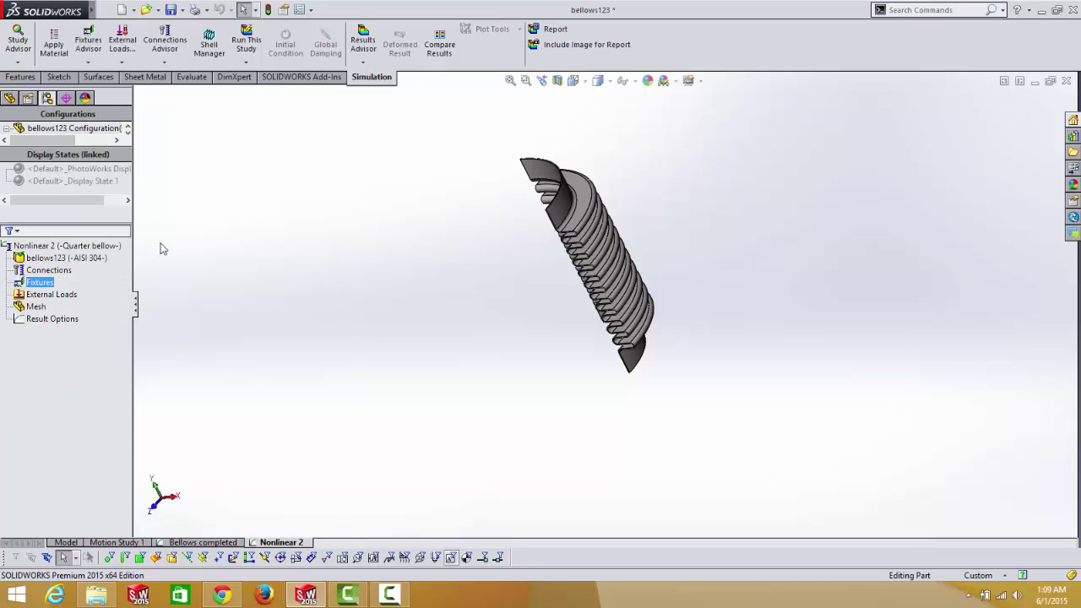
scroll(519, 254, down, 3)
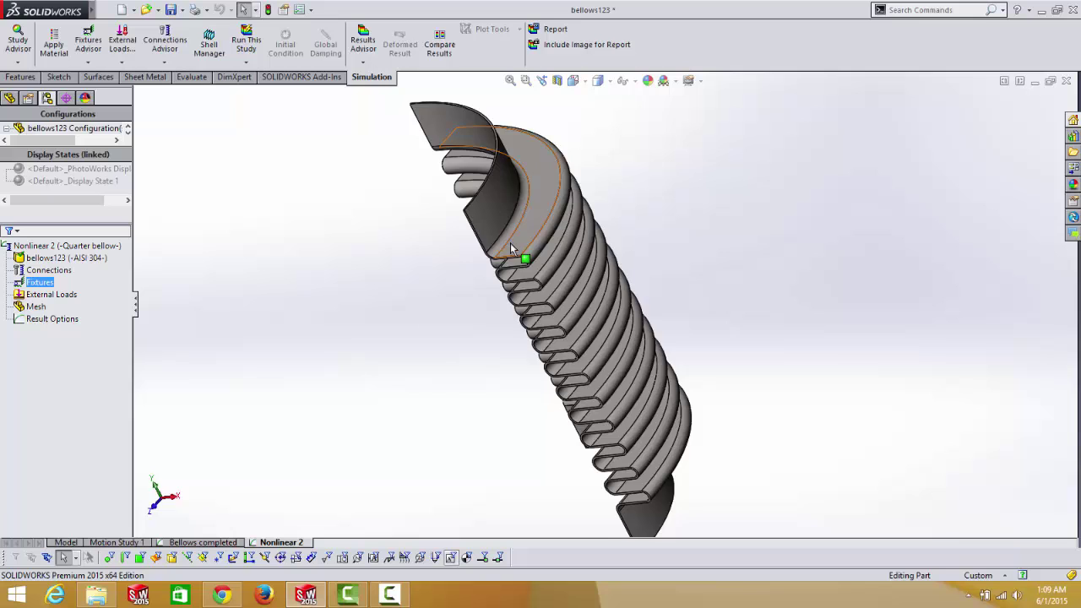
middle_drag(518, 251, 496, 257)
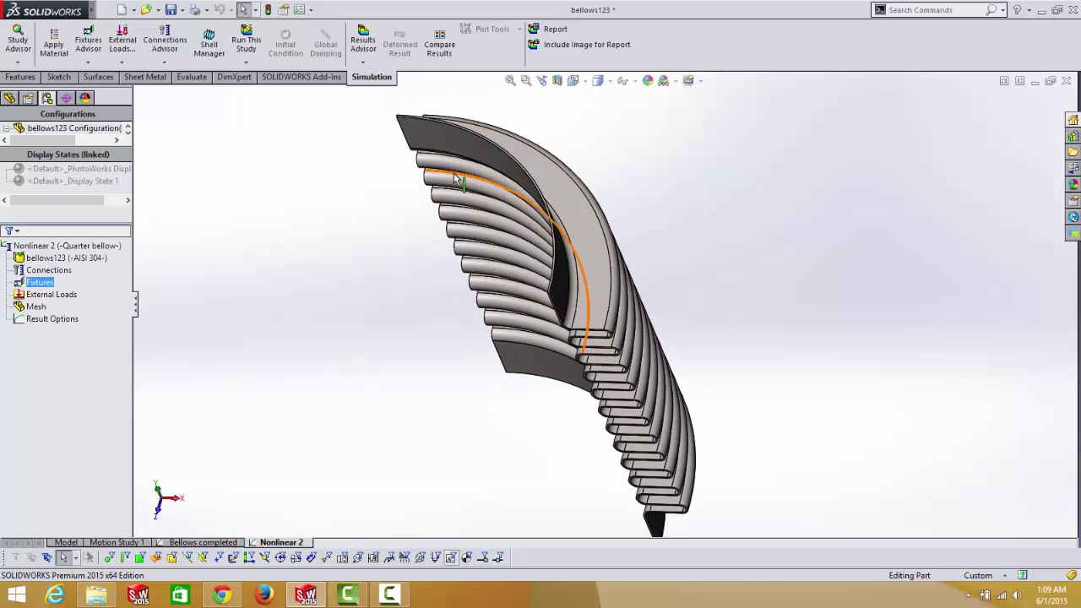
scroll(473, 161, down, 3)
middle_drag(429, 152, 424, 179)
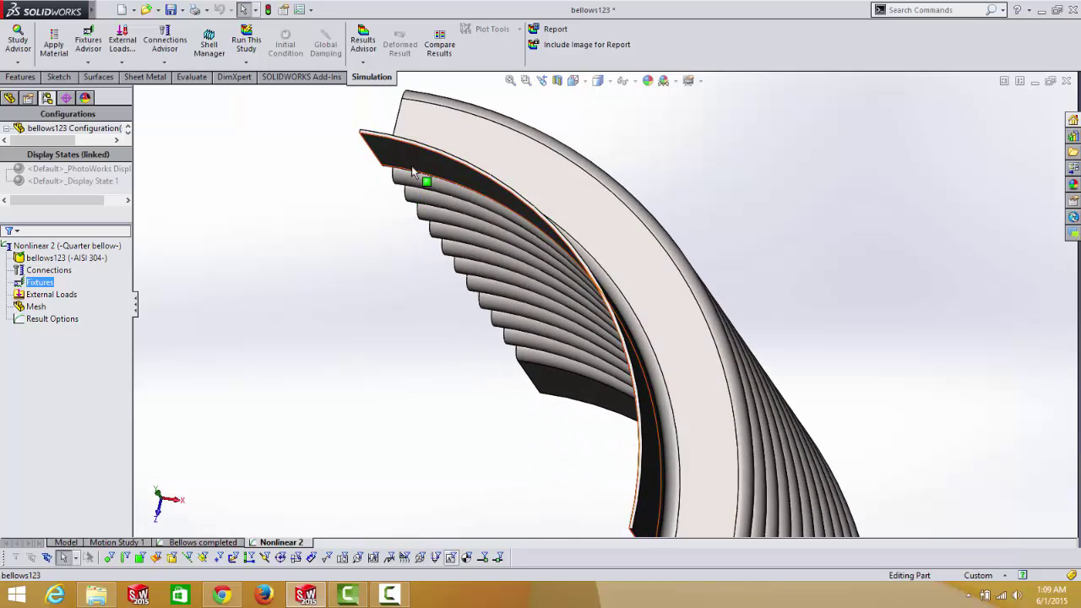
scroll(422, 194, down, 3)
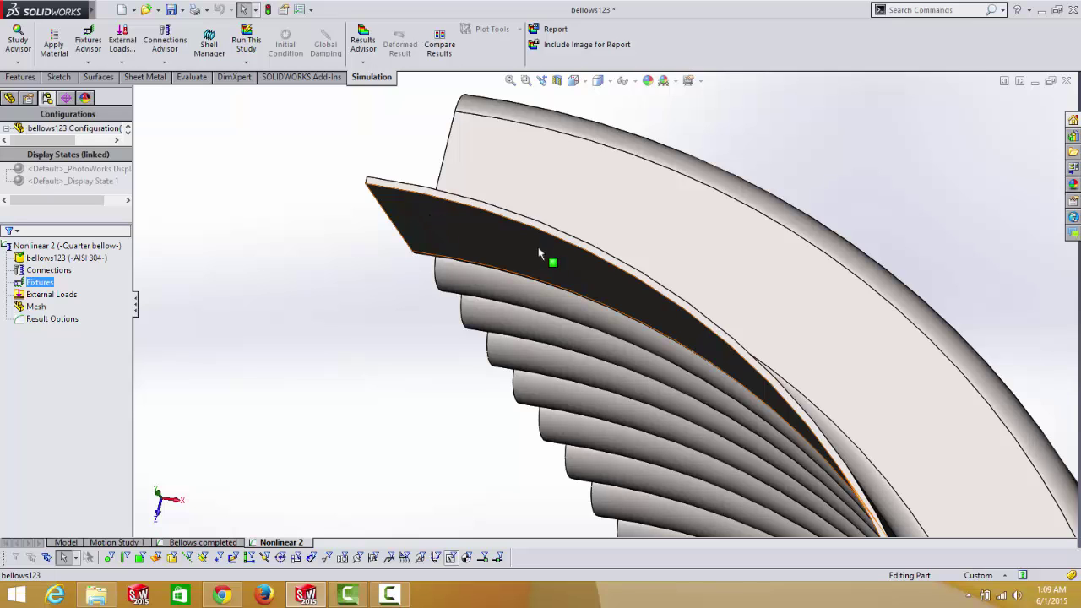
scroll(567, 338, up, 6)
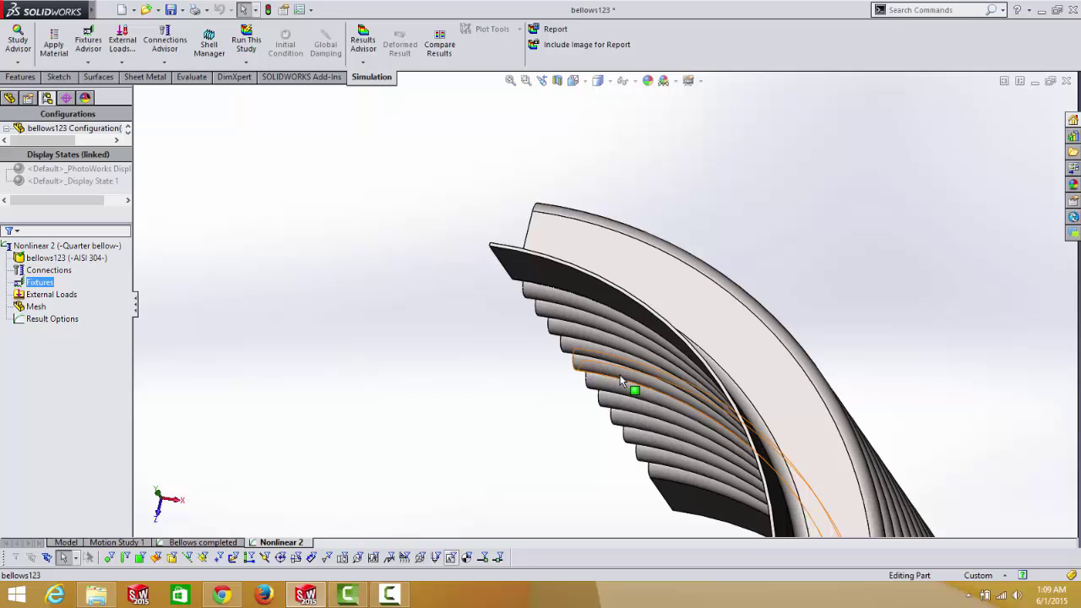
middle_drag(627, 386, 546, 309)
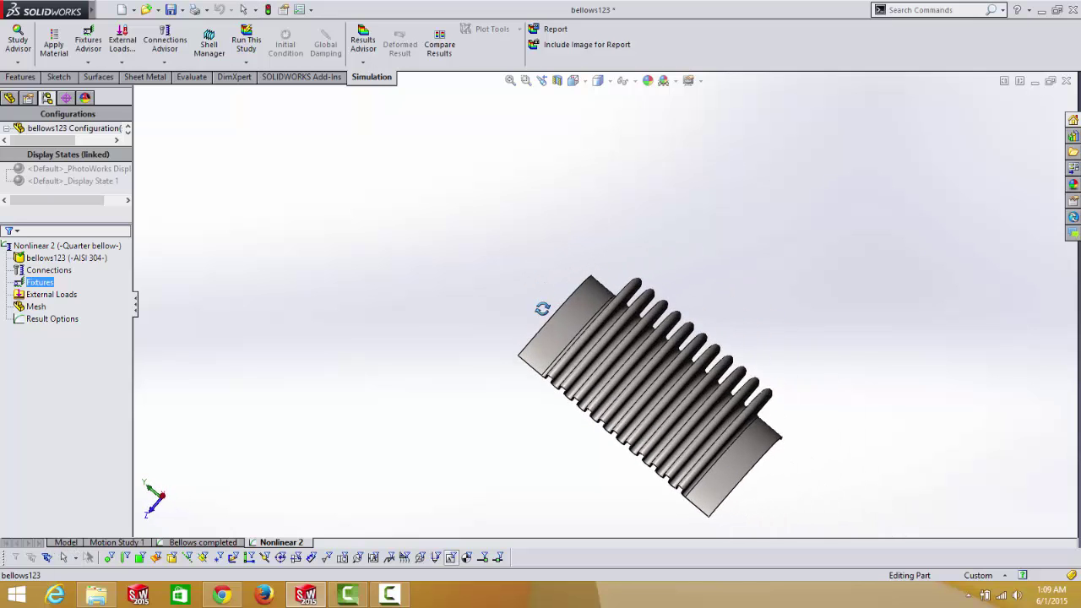
middle_drag(612, 363, 611, 303)
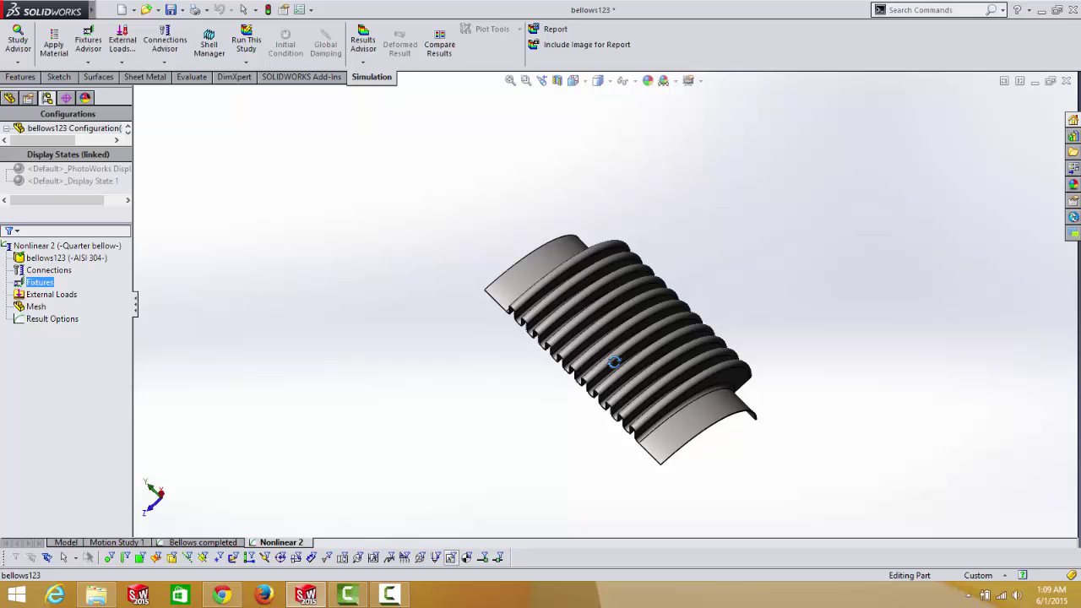
middle_drag(614, 361, 630, 384)
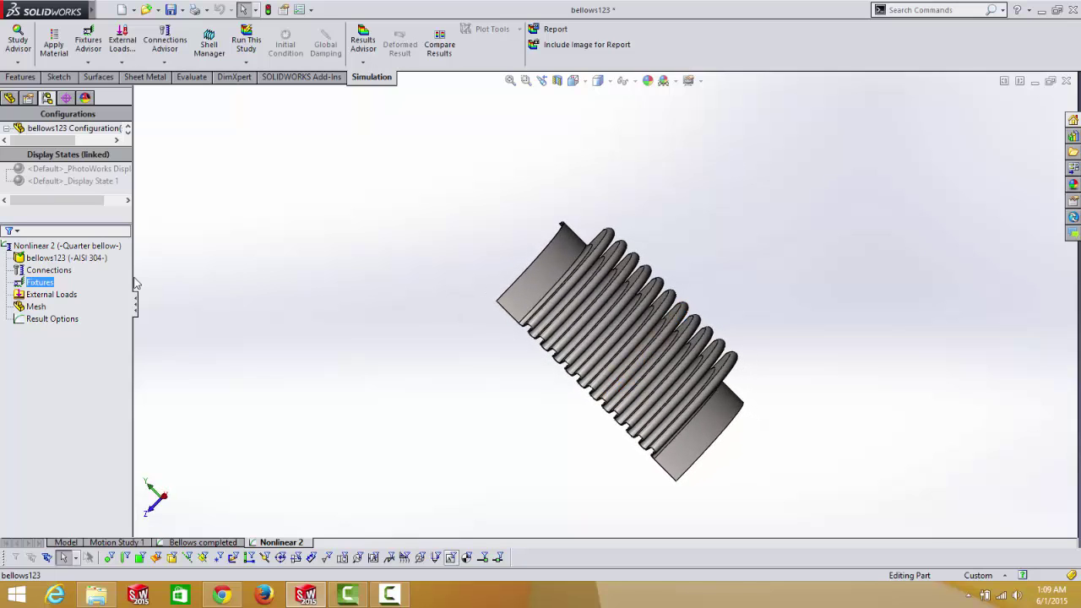
Start a shell definition on bellows123 and select all faces tangent to an end face
right_click(68, 258)
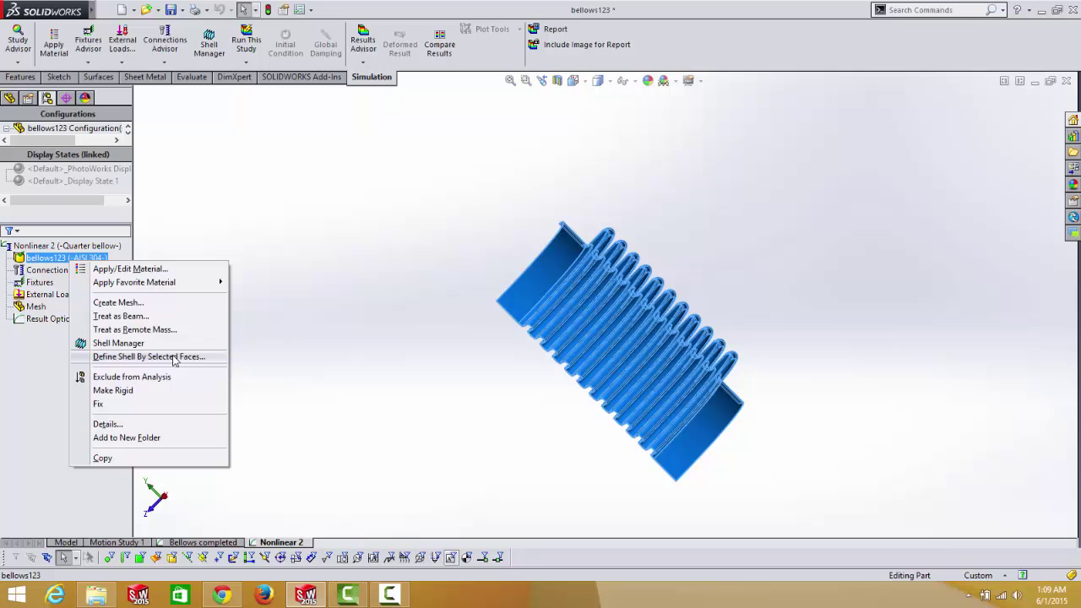
click(148, 357)
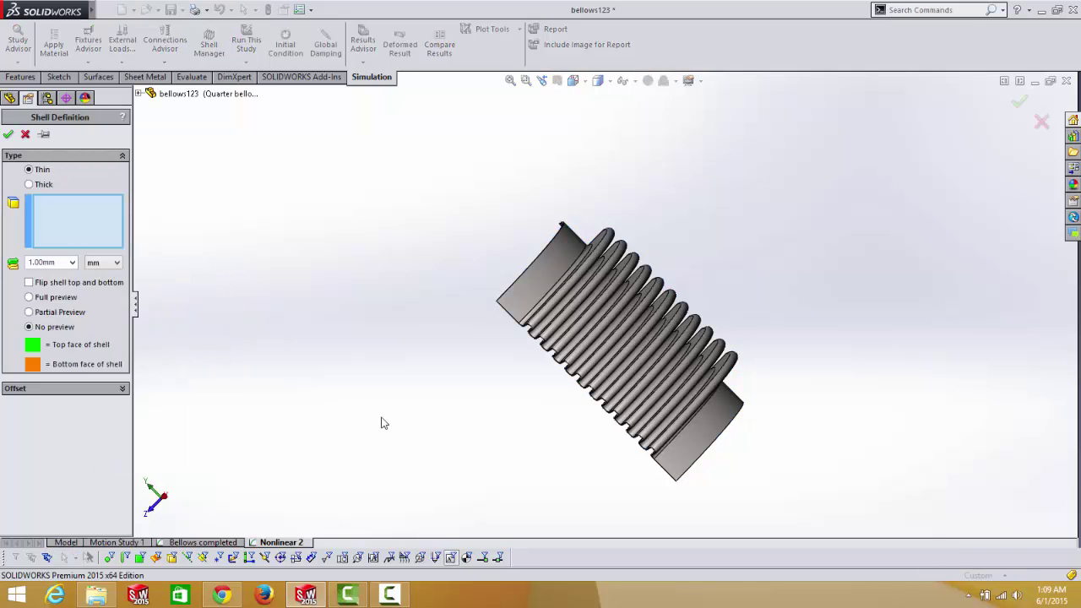
middle_drag(587, 422, 712, 398)
scroll(712, 398, down, 3)
middle_drag(627, 397, 504, 346)
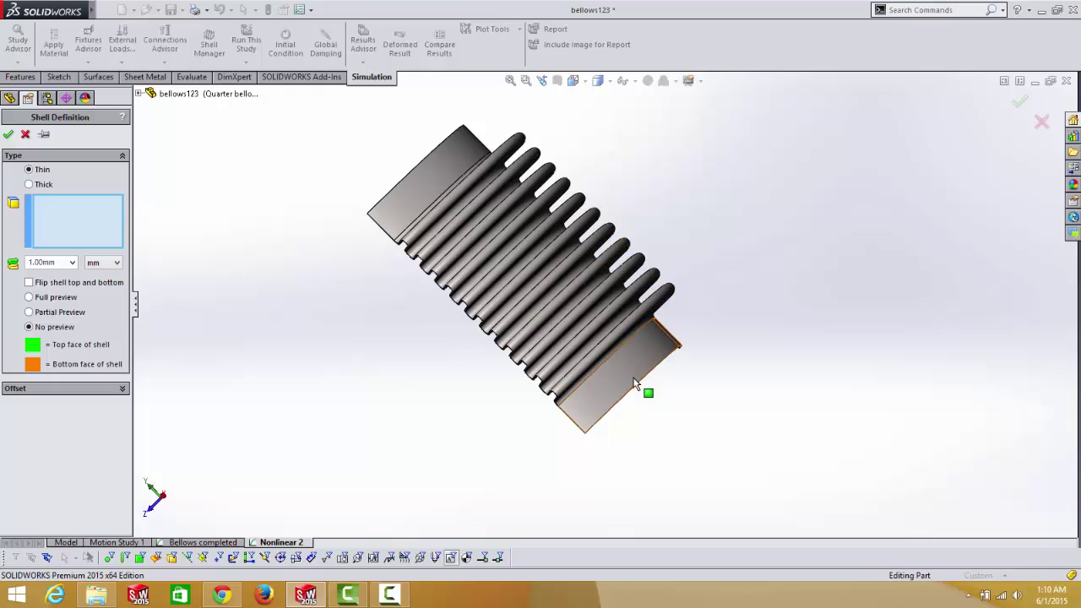
right_click(605, 385)
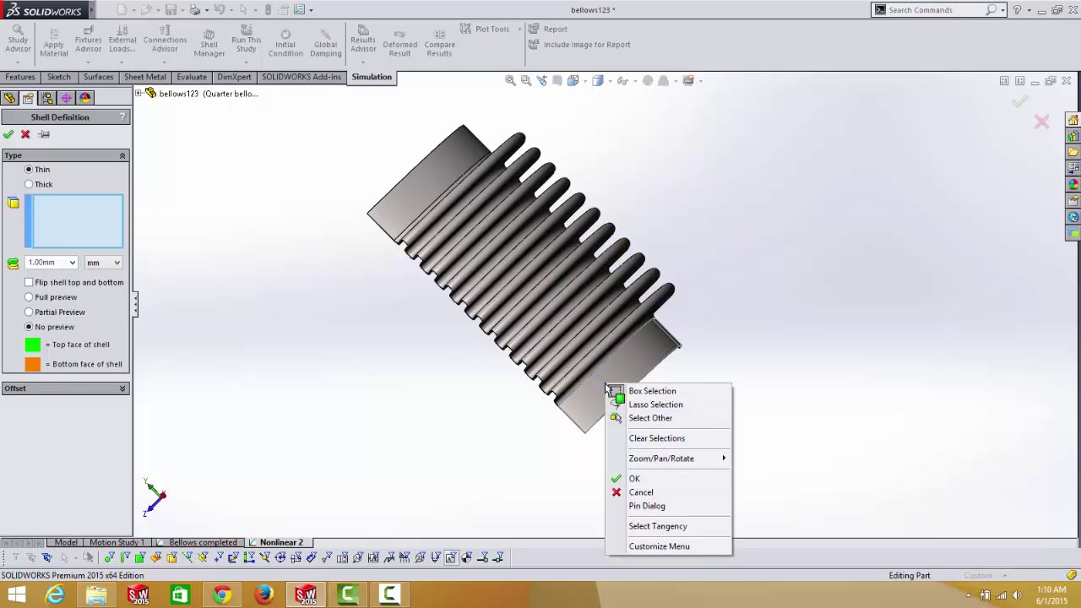
click(683, 528)
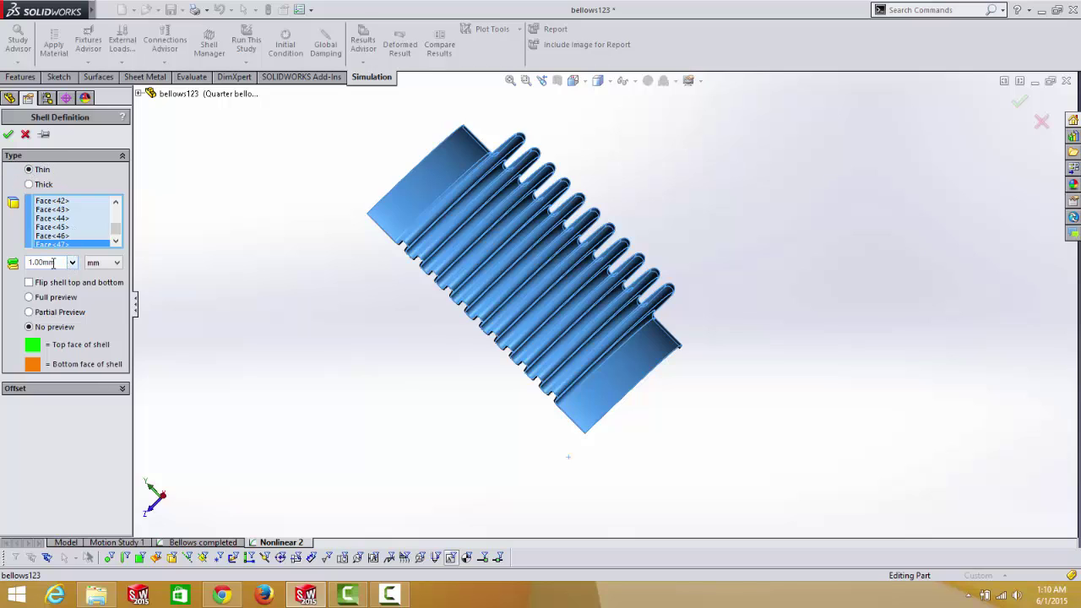
Set the shell thickness to 0.70 mm with a bottom-surface offset and confirm
drag(53, 263, 18, 267)
click(121, 390)
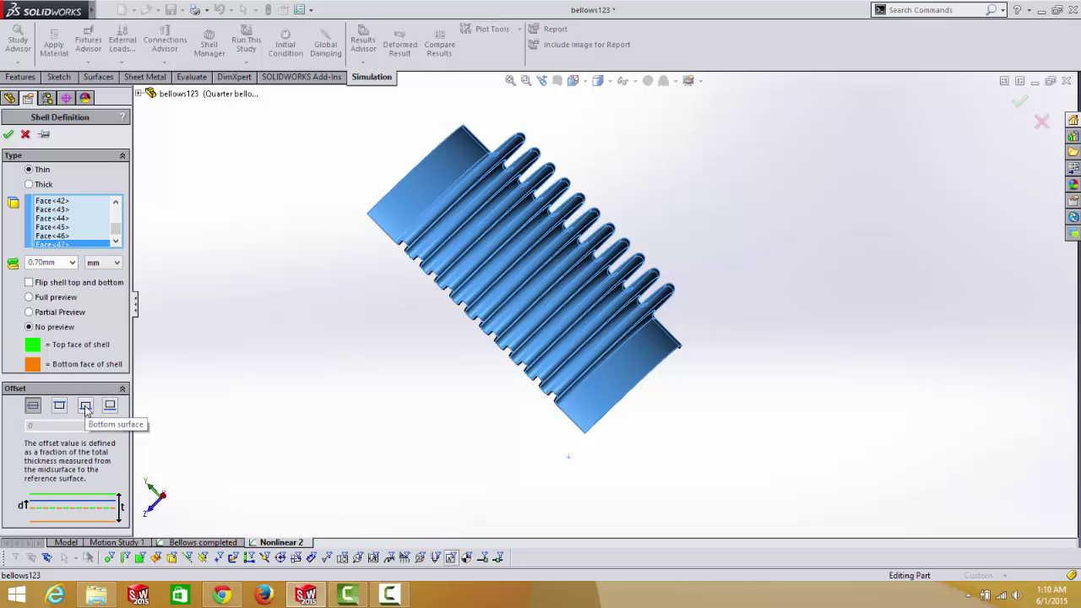
click(85, 407)
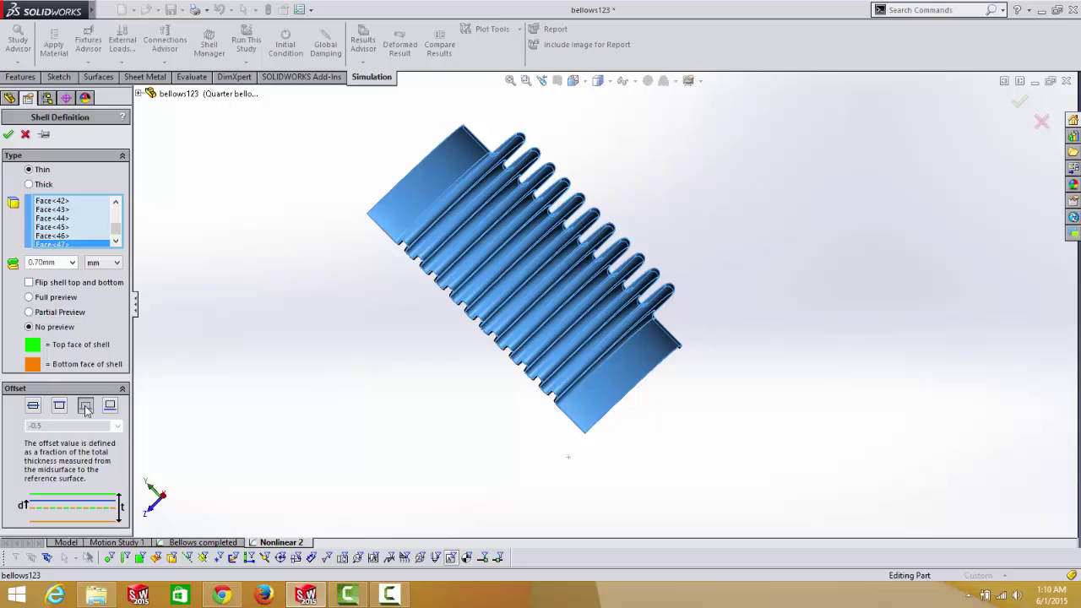
click(8, 136)
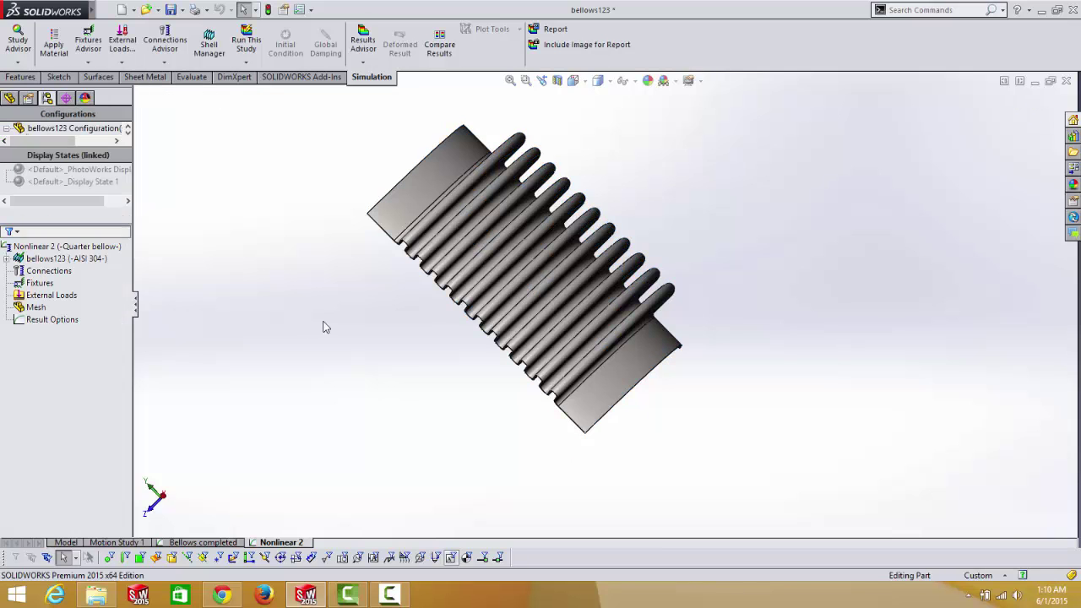
middle_drag(325, 326, 326, 314)
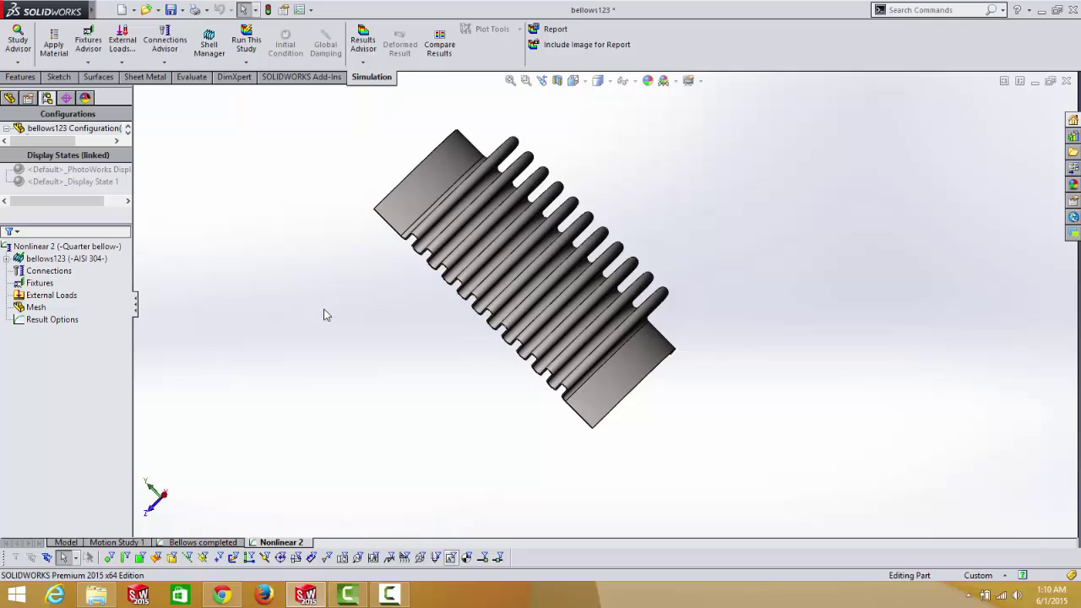
Add a Fixed Geometry restraint, Fixed-1, on one end face of the bellows
right_click(46, 287)
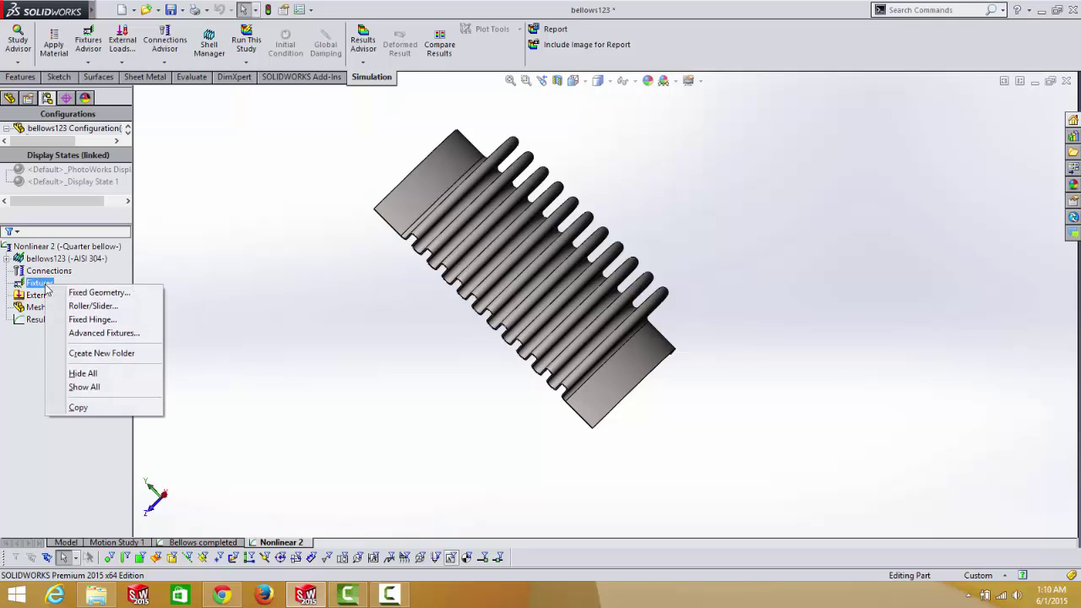
click(107, 294)
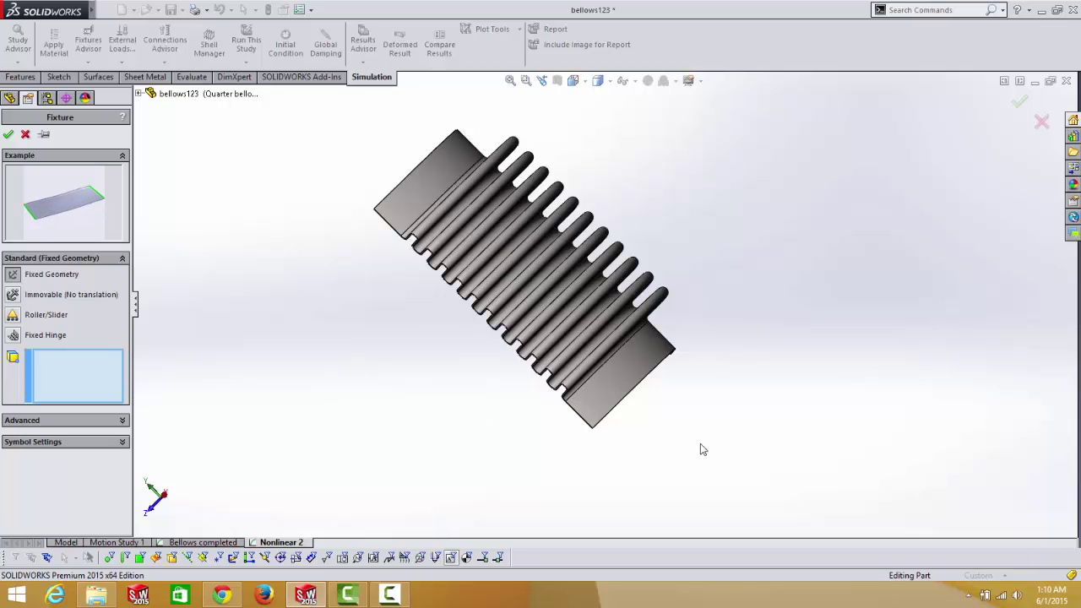
middle_drag(700, 448, 685, 448)
click(642, 363)
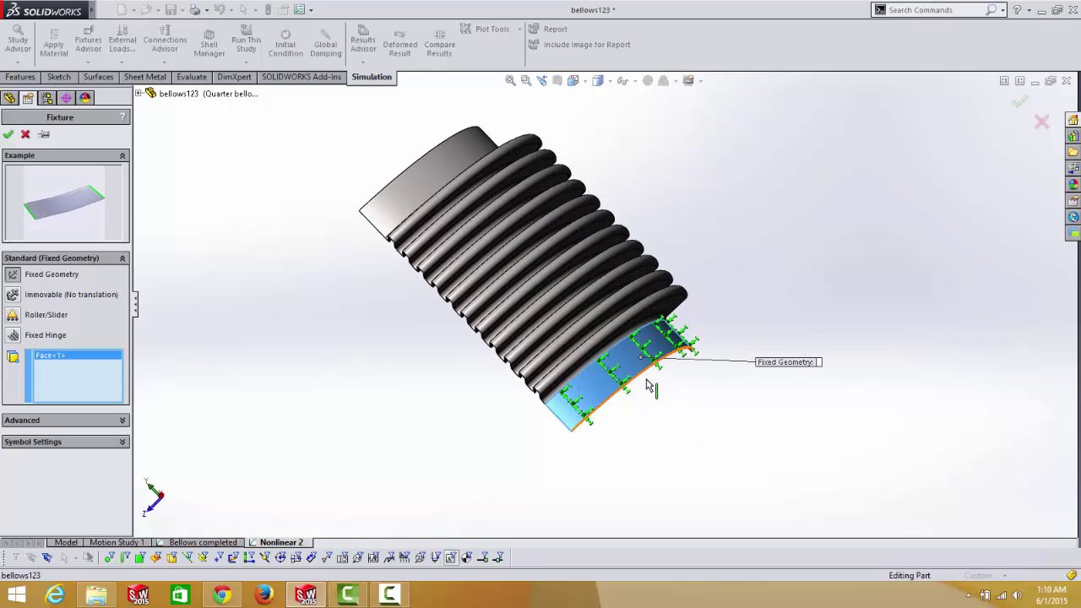
click(9, 136)
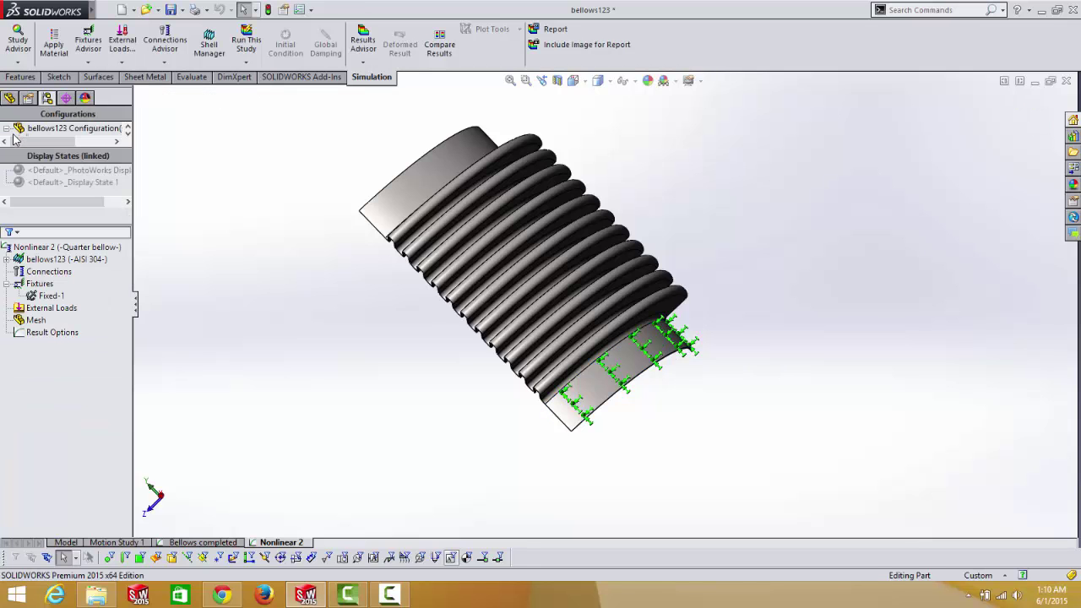
middle_drag(571, 358, 499, 302)
middle_drag(531, 208, 598, 355)
scroll(633, 379, up, 2)
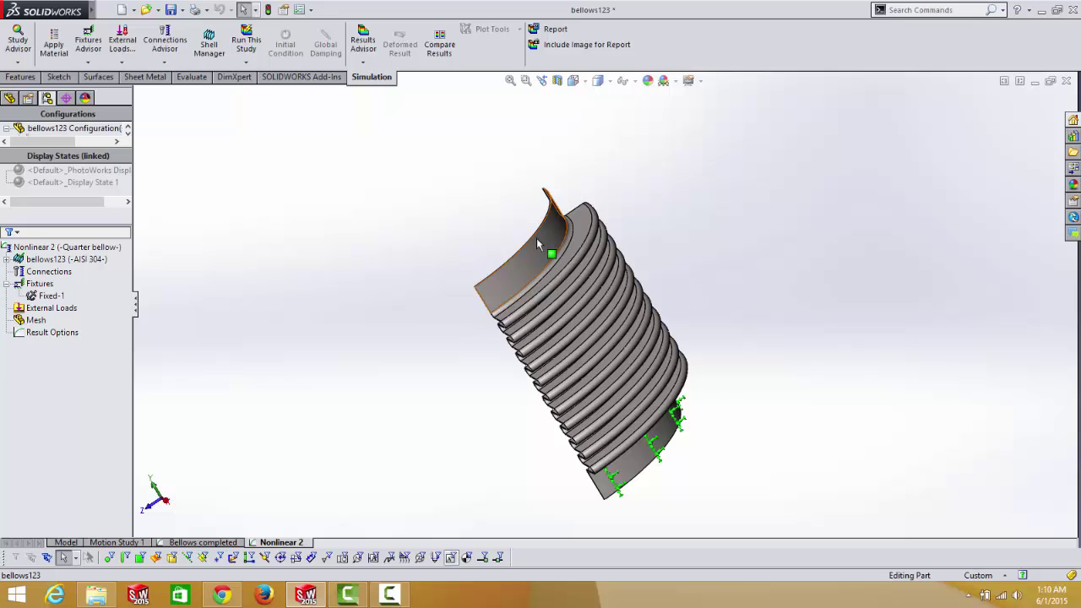
middle_drag(500, 257, 519, 212)
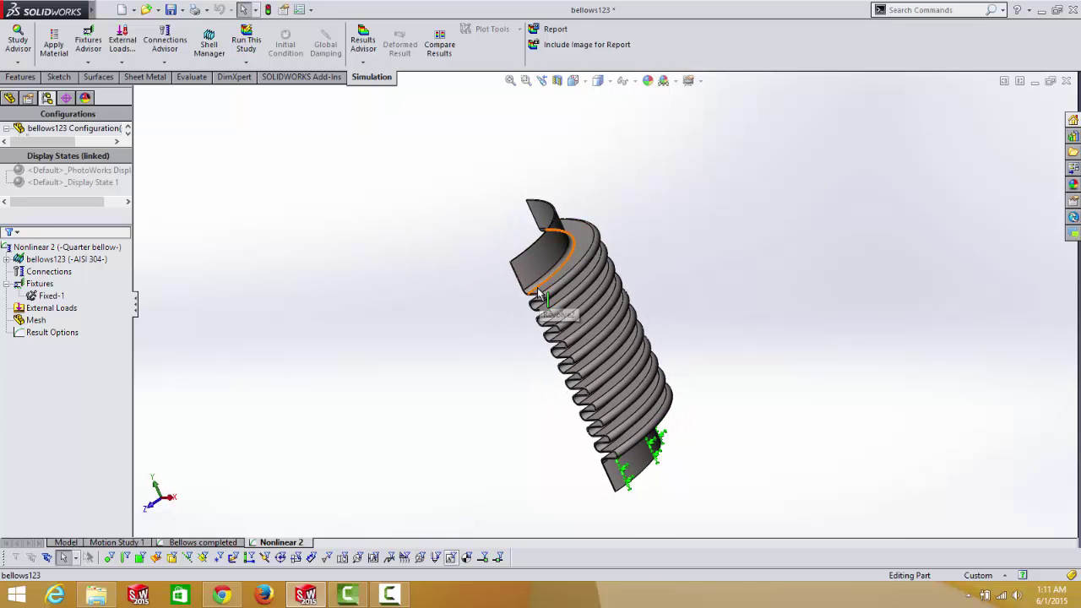
middle_drag(540, 288, 536, 221)
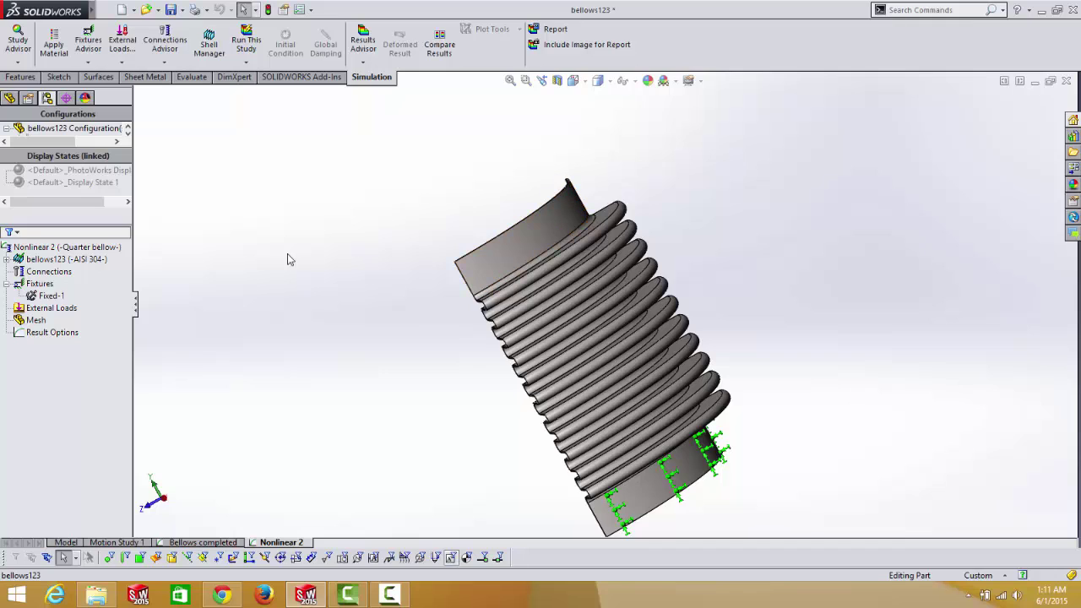
Start a Use Reference Geometry fixture on the curved end edge, using the end face as direction
right_click(40, 288)
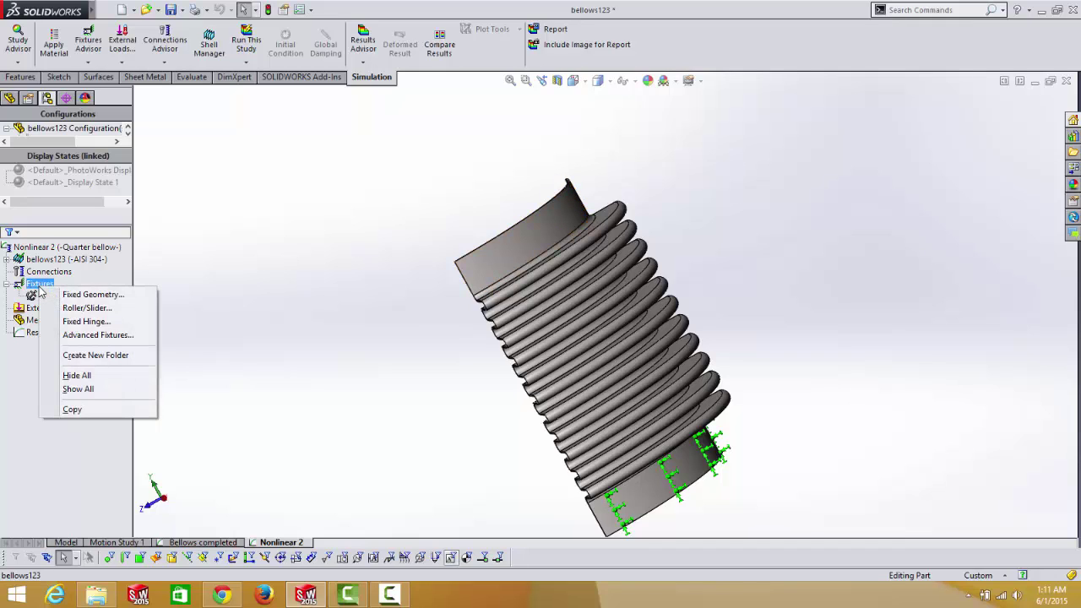
click(100, 337)
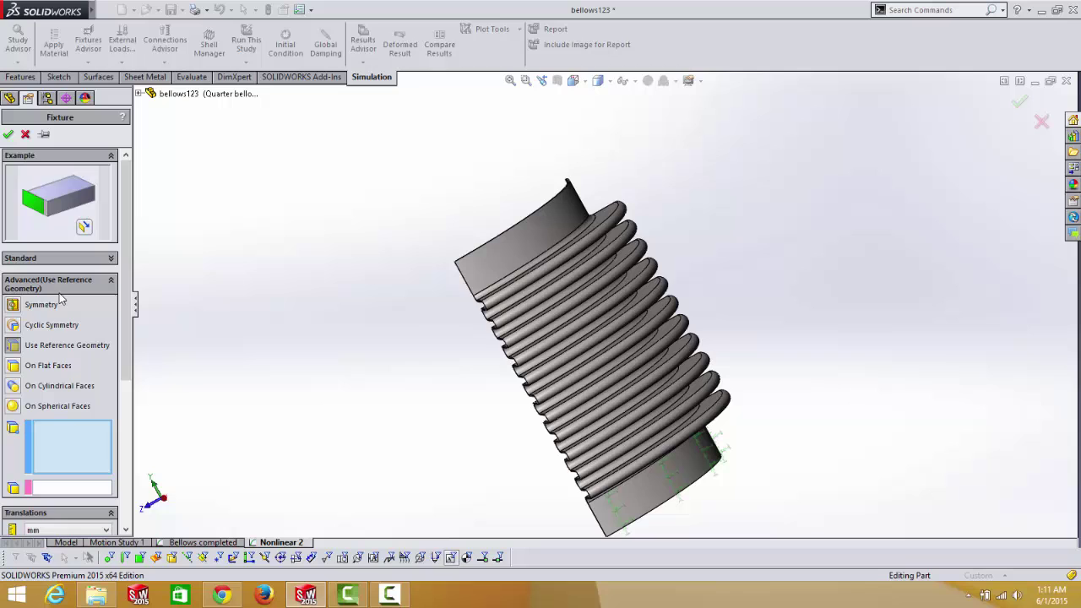
click(12, 346)
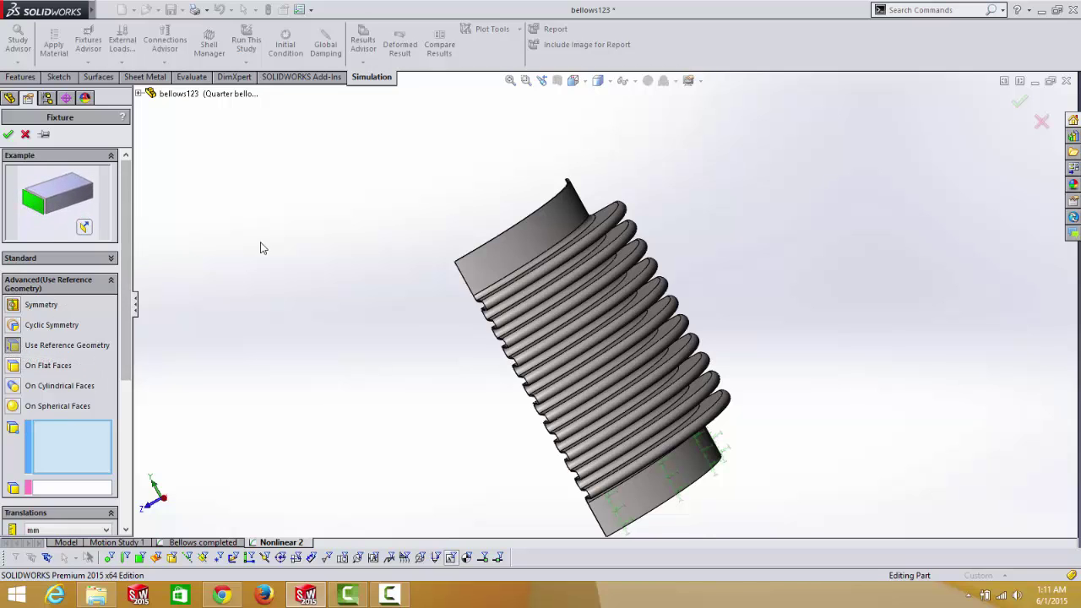
middle_drag(261, 244, 342, 376)
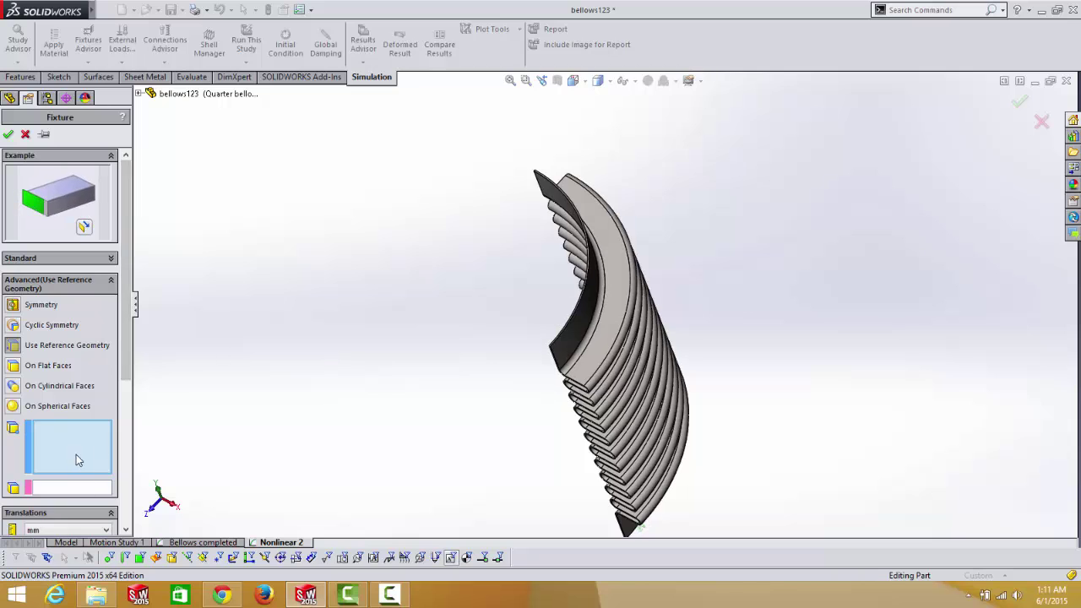
scroll(675, 279, down, 3)
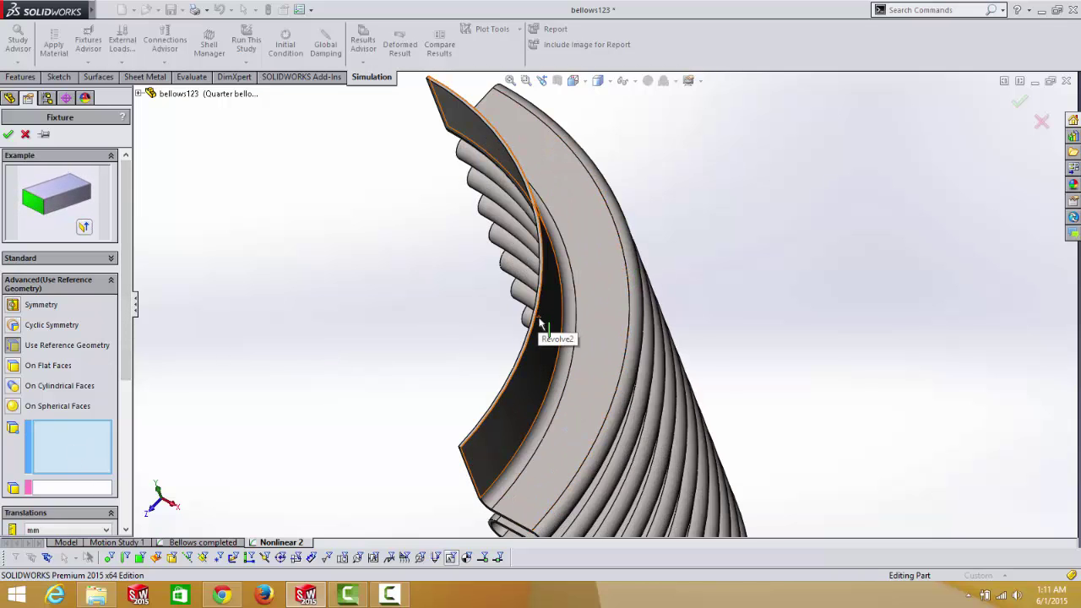
scroll(545, 328, down, 2)
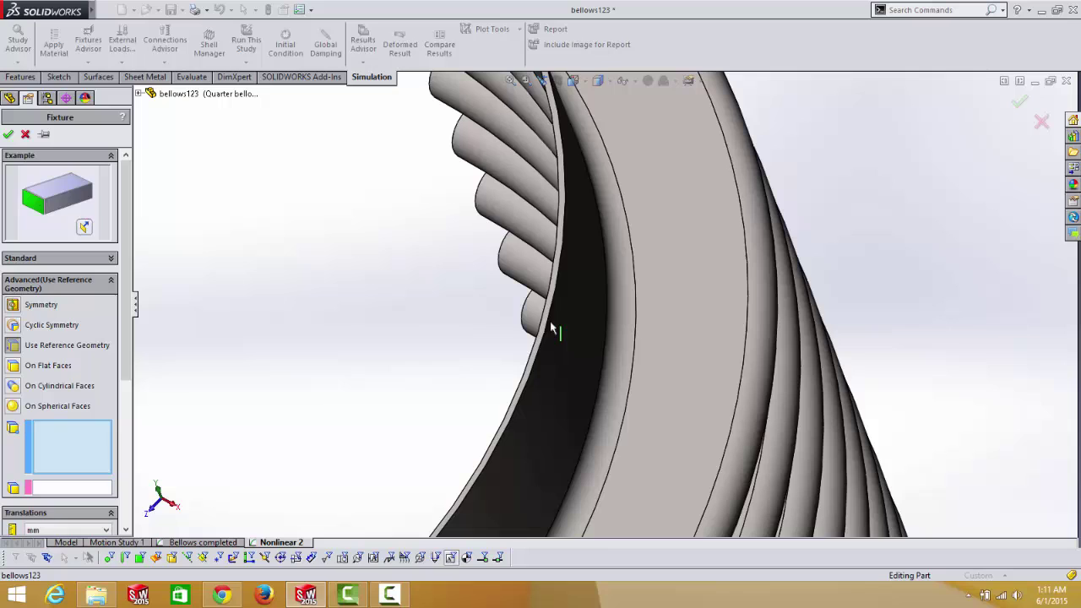
click(551, 327)
scroll(125, 323, down, 1)
scroll(126, 322, down, 3)
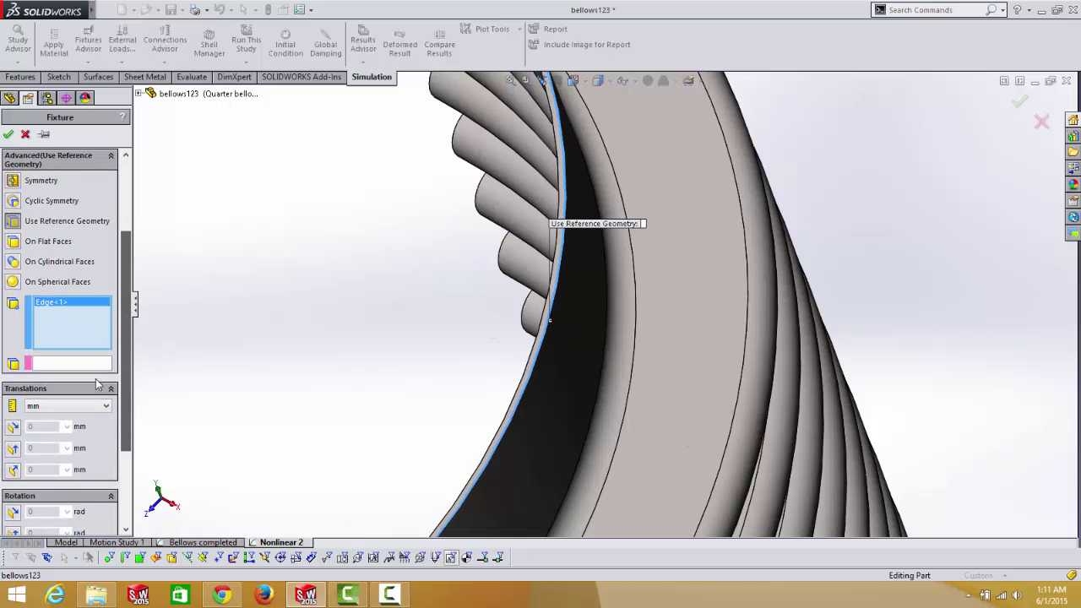
click(55, 365)
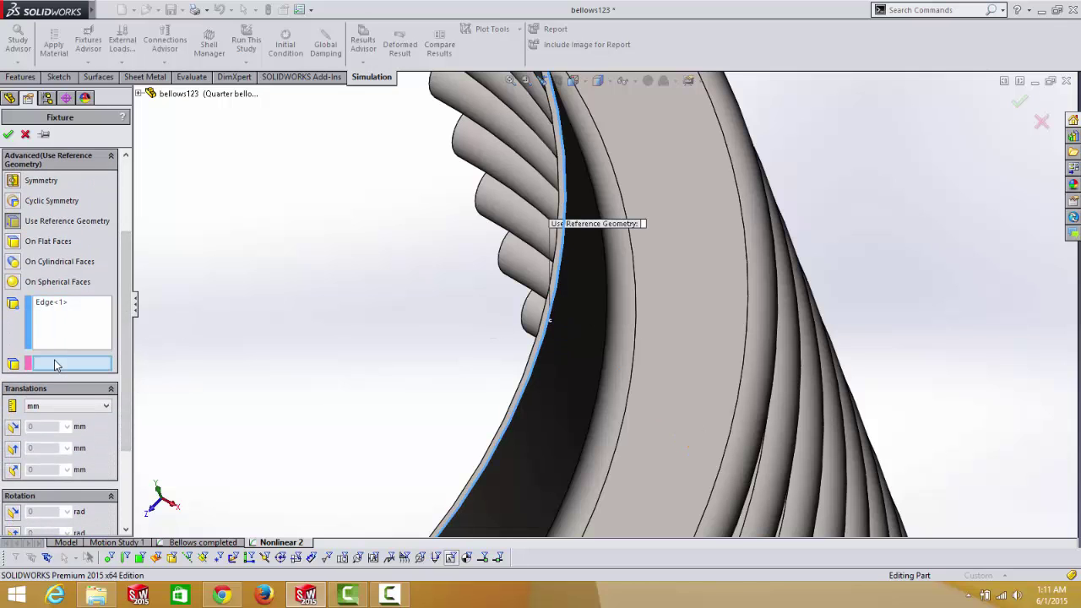
scroll(510, 380, down, 2)
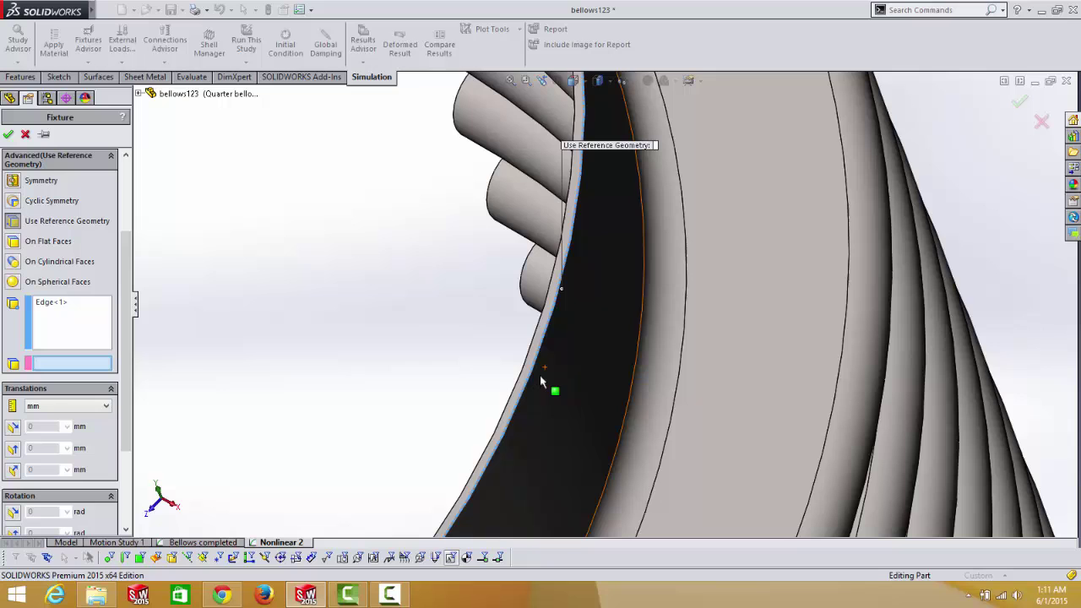
click(548, 330)
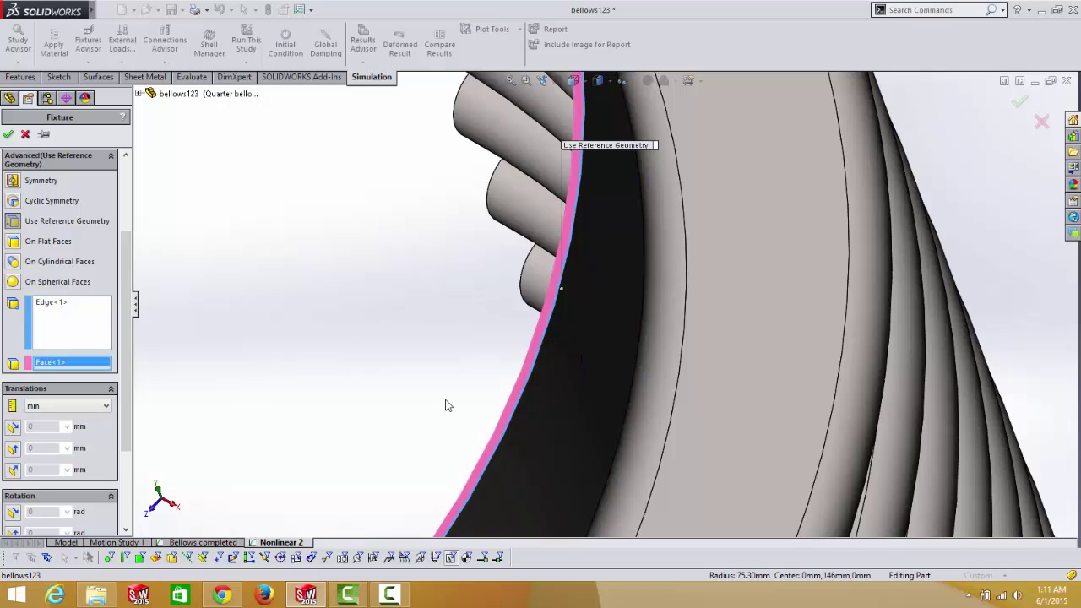
scroll(447, 402, up, 3)
middle_drag(449, 396, 437, 379)
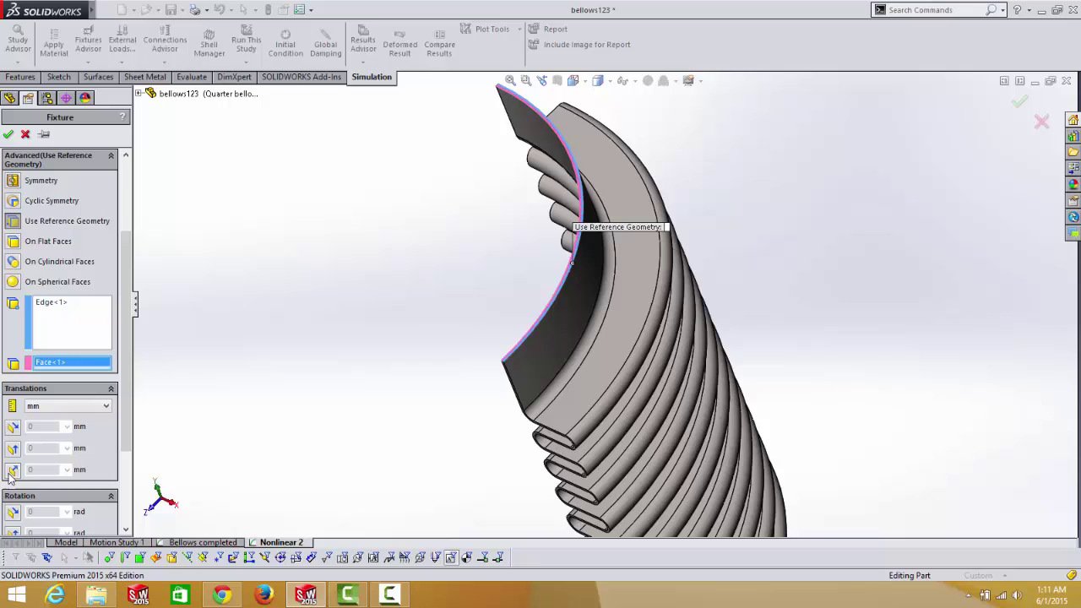
Set a reversed 10 mm translation normal to the plane and create Reference Geometry-1
click(14, 471)
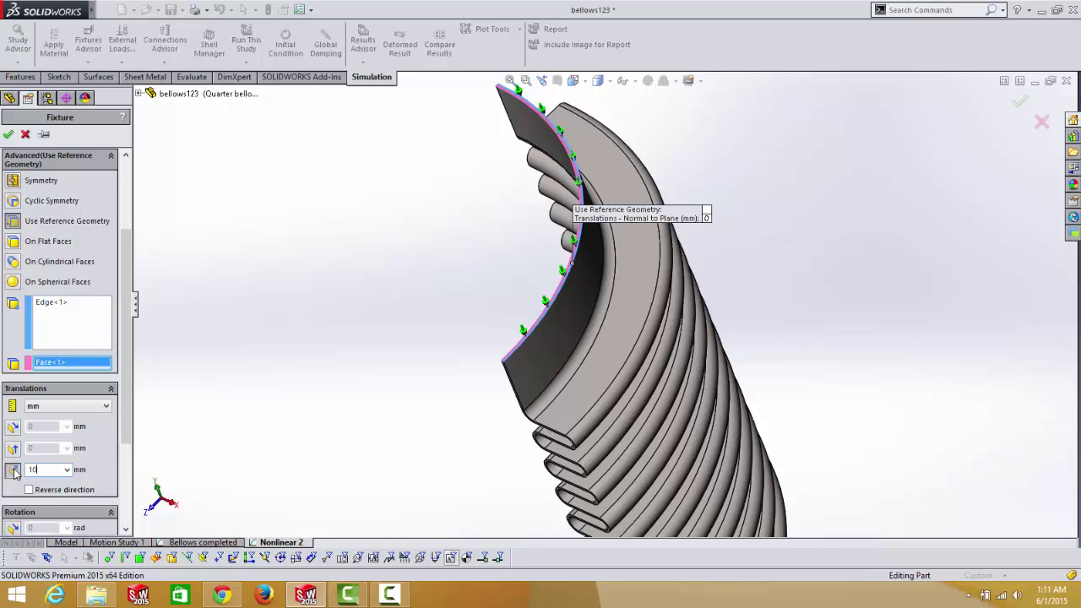
text(10)
scroll(138, 353, down, 5)
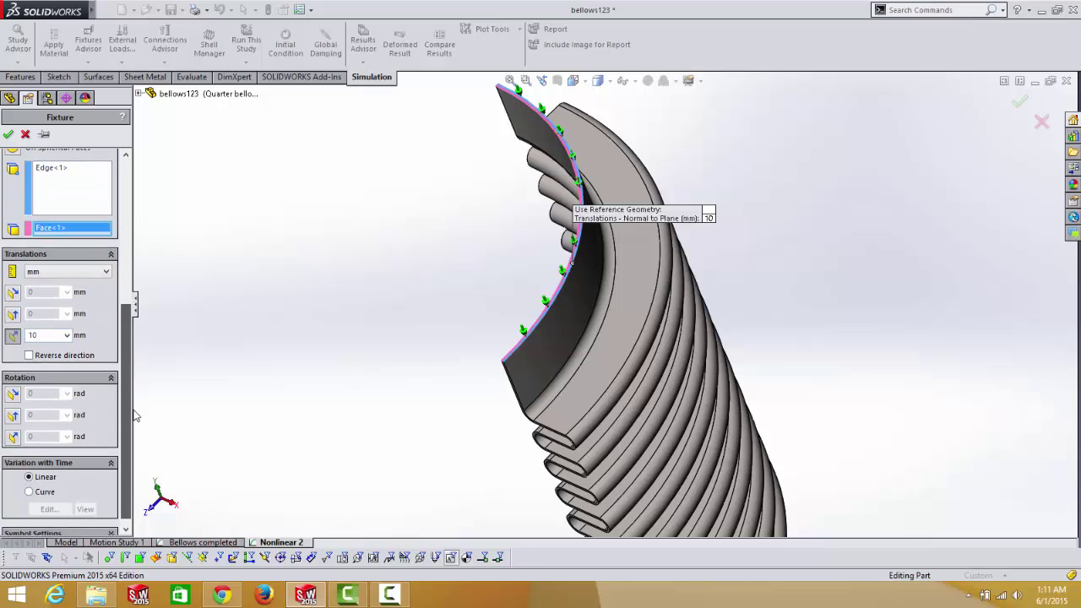
middle_drag(340, 394, 288, 312)
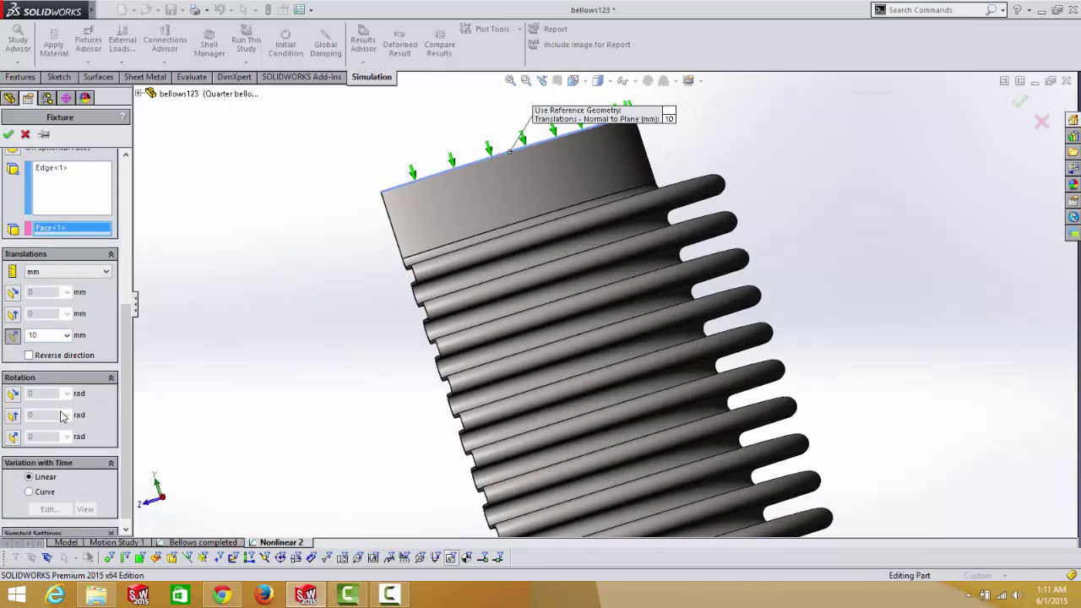
click(13, 438)
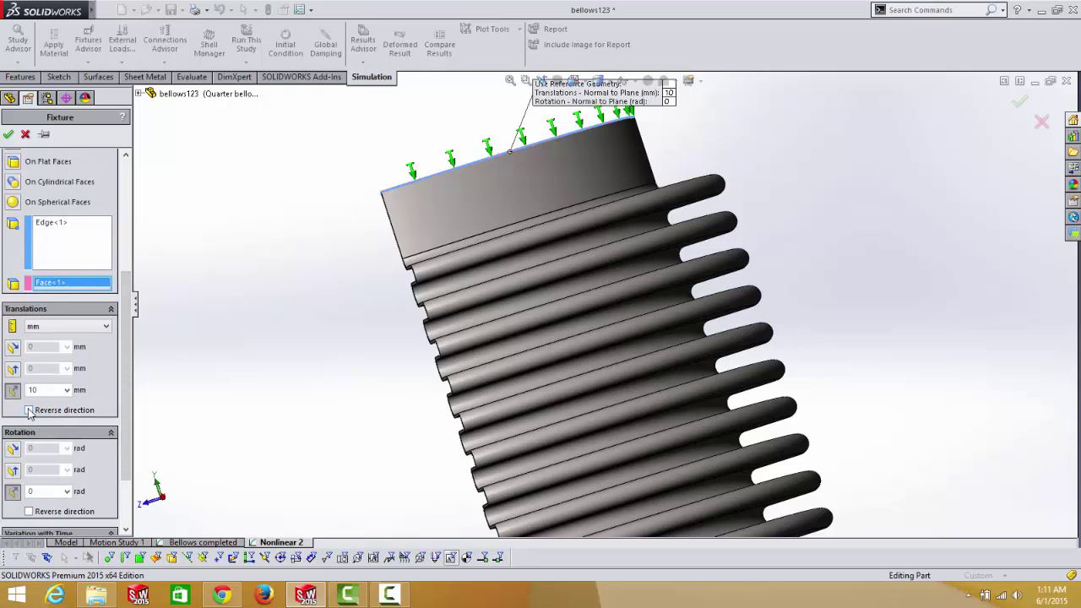
click(30, 411)
click(13, 492)
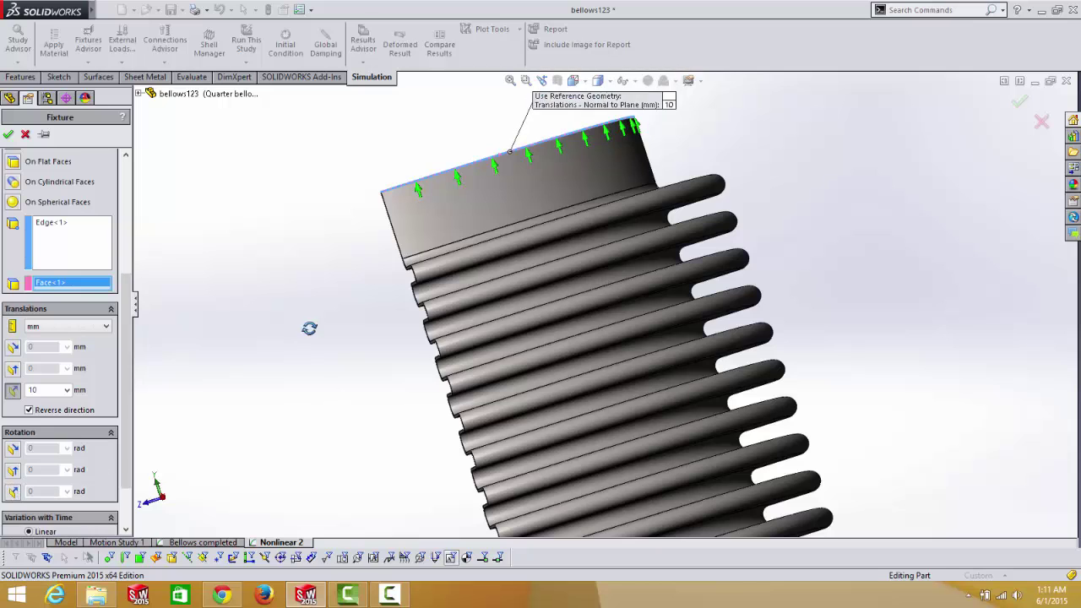
middle_drag(309, 328, 494, 184)
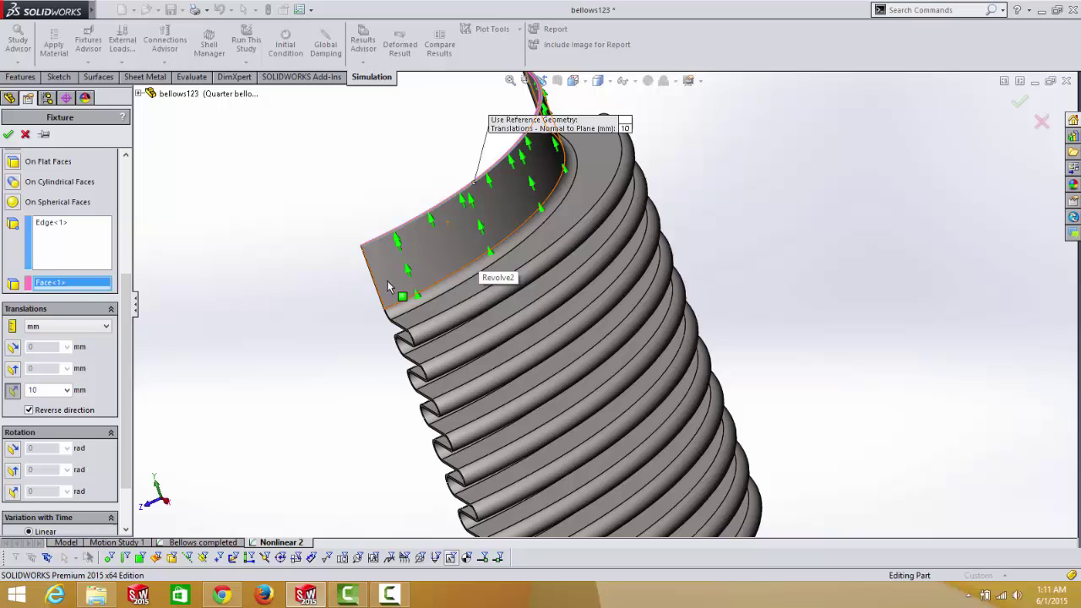
middle_drag(333, 312, 345, 307)
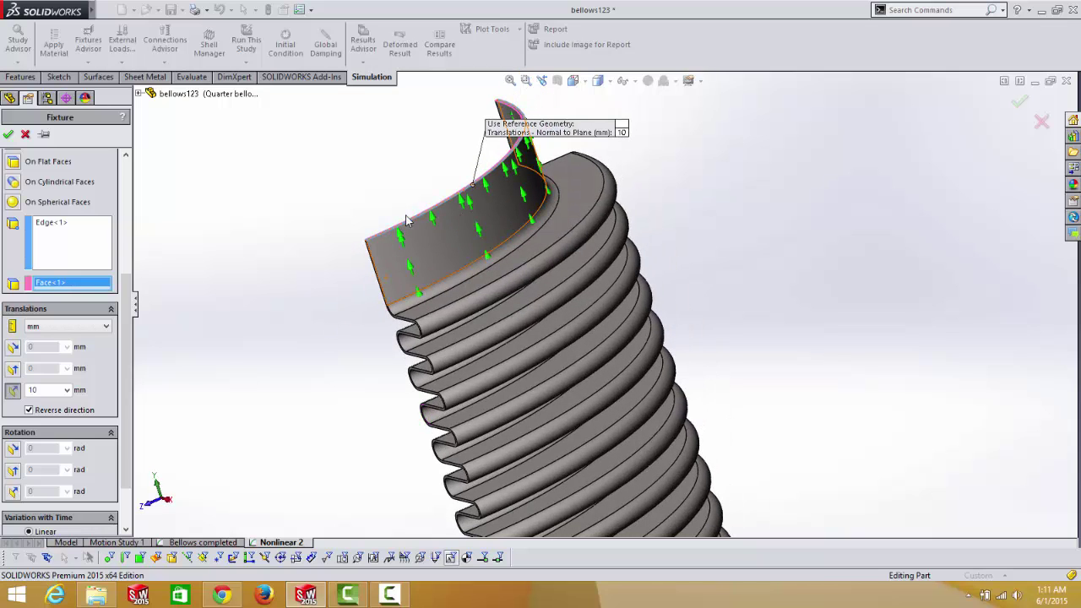
middle_drag(451, 297, 177, 225)
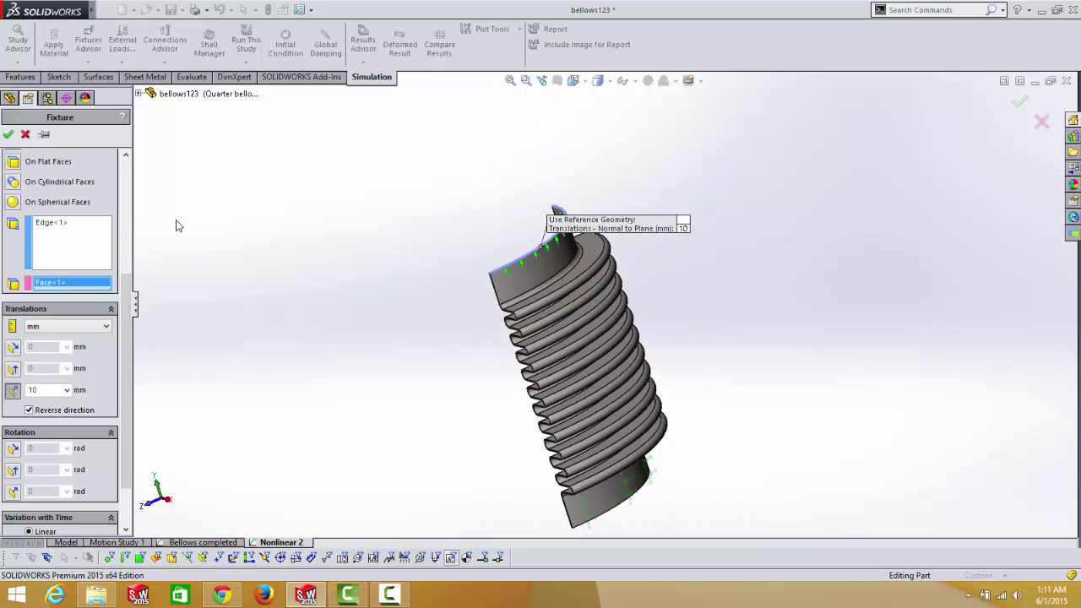
click(8, 135)
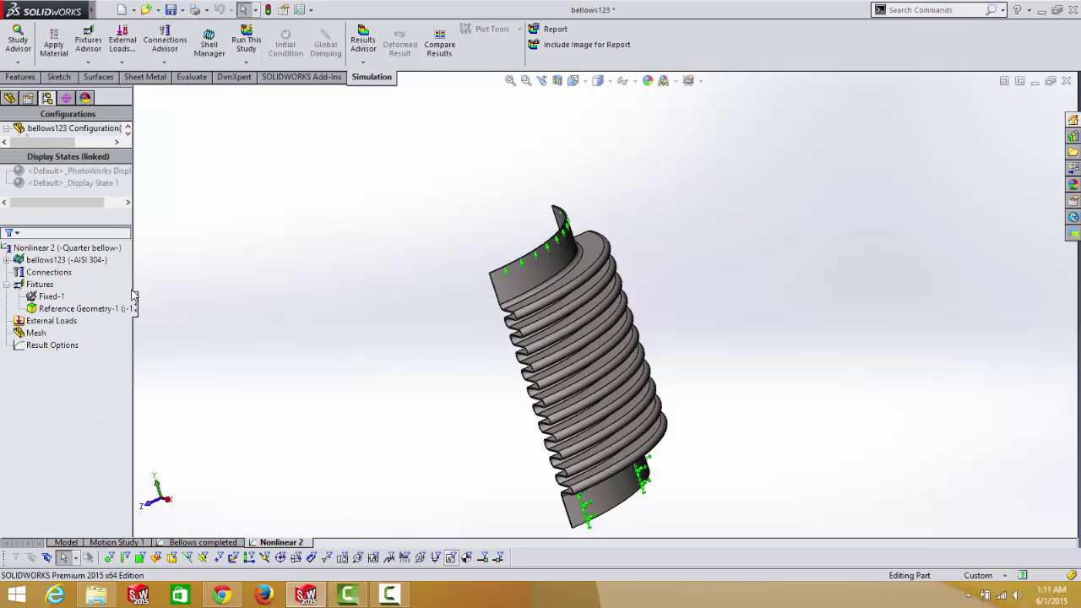
scroll(549, 372, up, 3)
mouse_move(549, 371)
middle_down()
mouse_move(565, 370)
mouse_move(531, 379)
middle_up()
scroll(642, 338, down, 3)
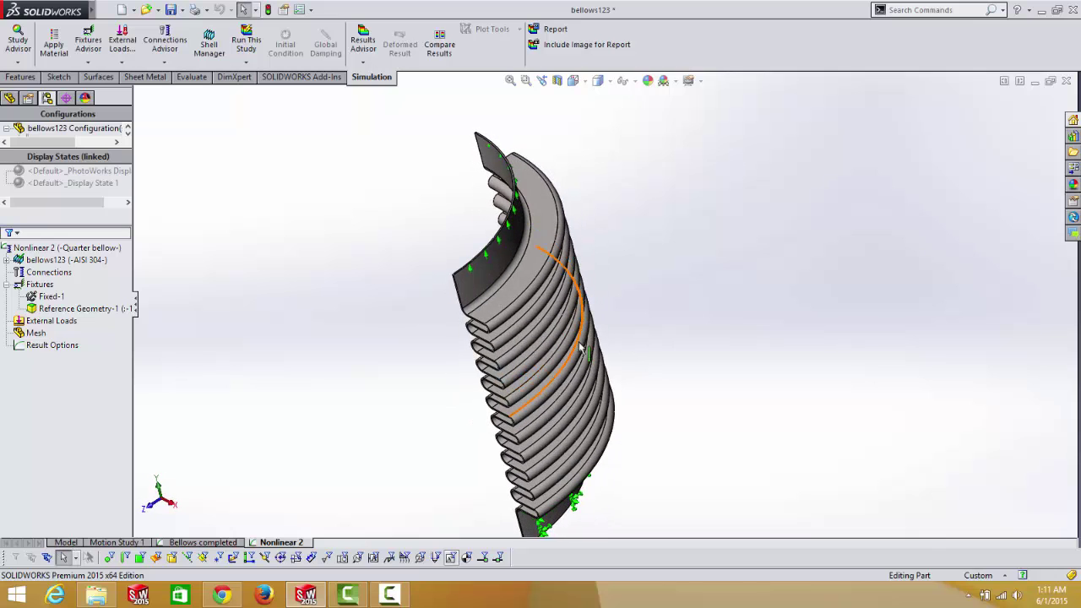
middle_drag(620, 391, 588, 343)
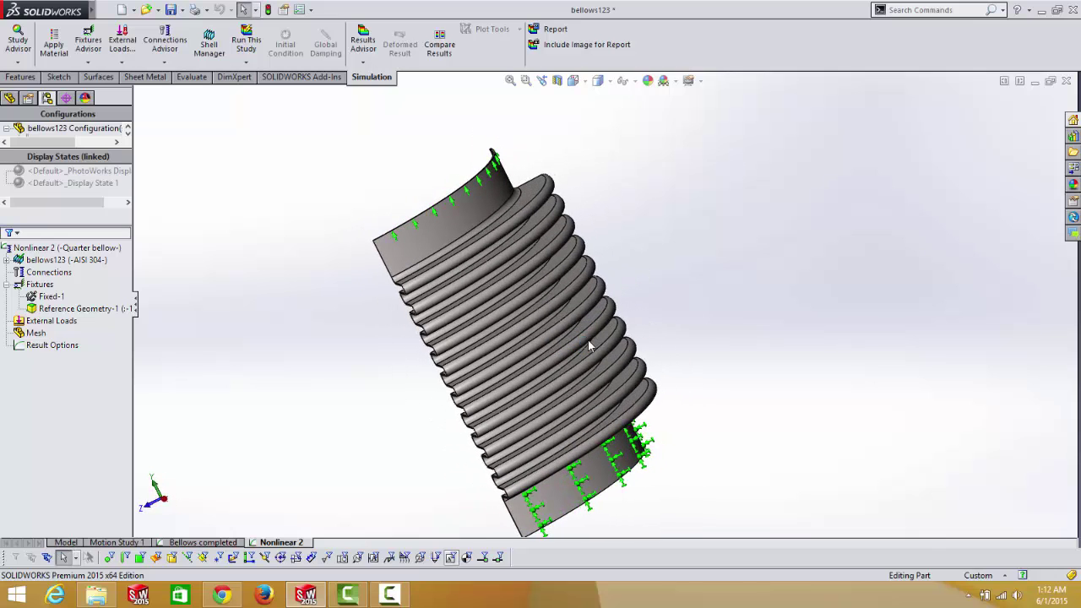
middle_drag(425, 306, 261, 273)
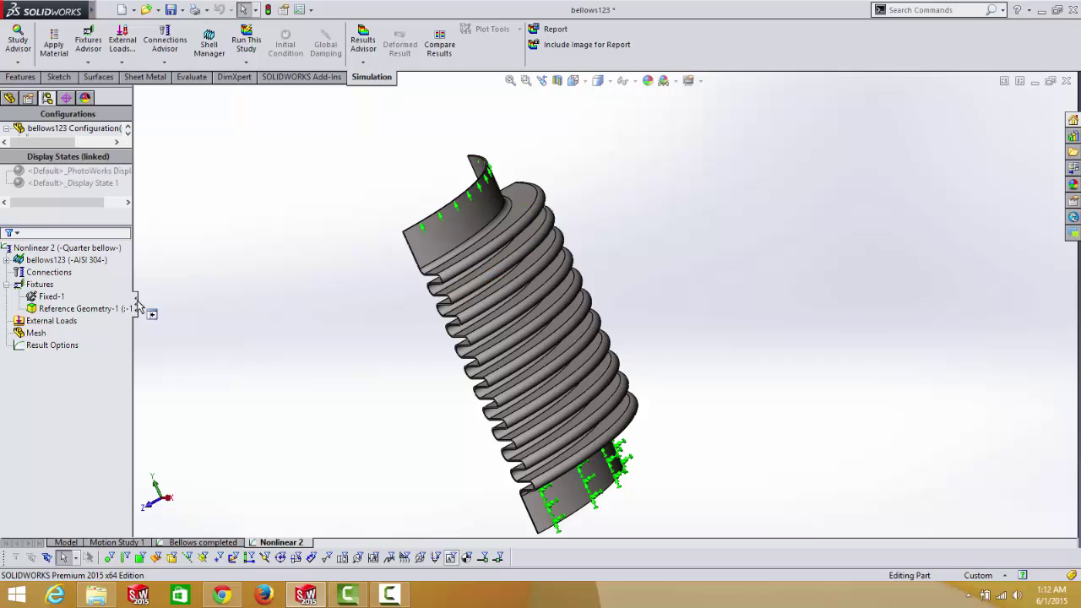
right_click(39, 286)
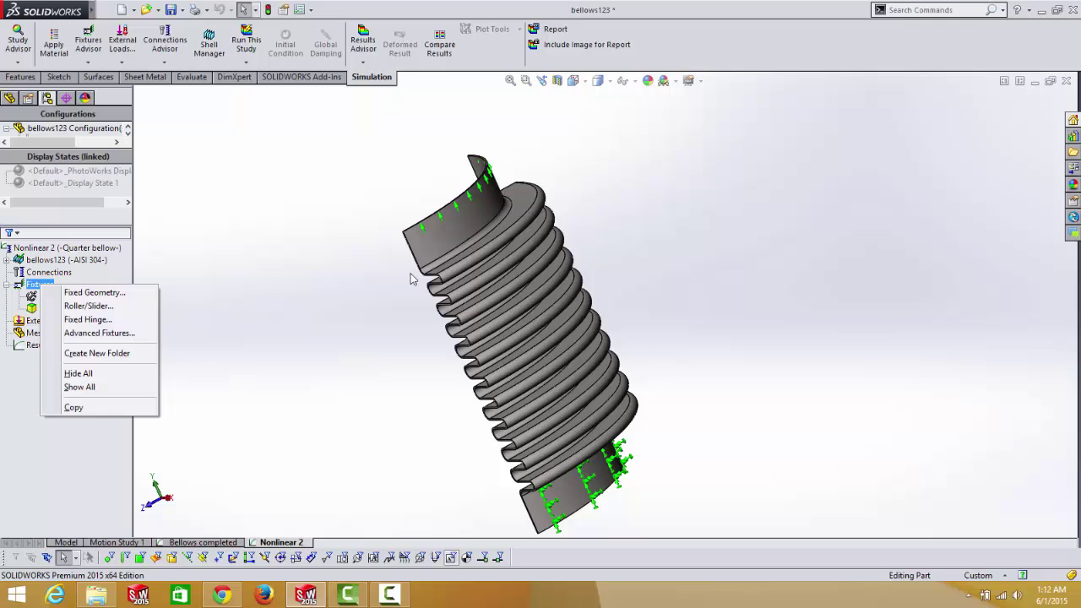
click(94, 333)
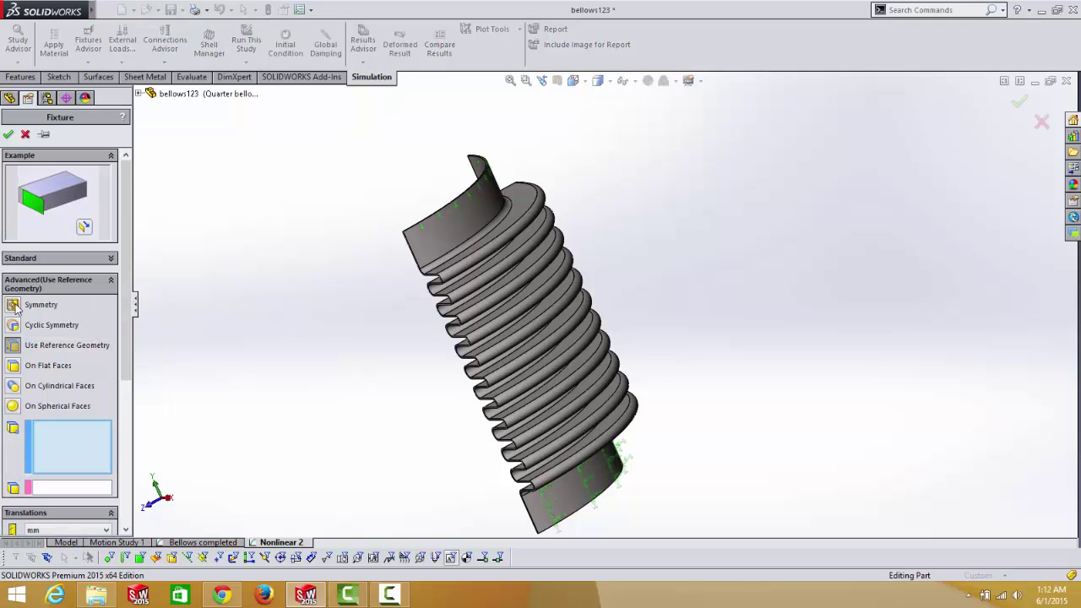
click(13, 305)
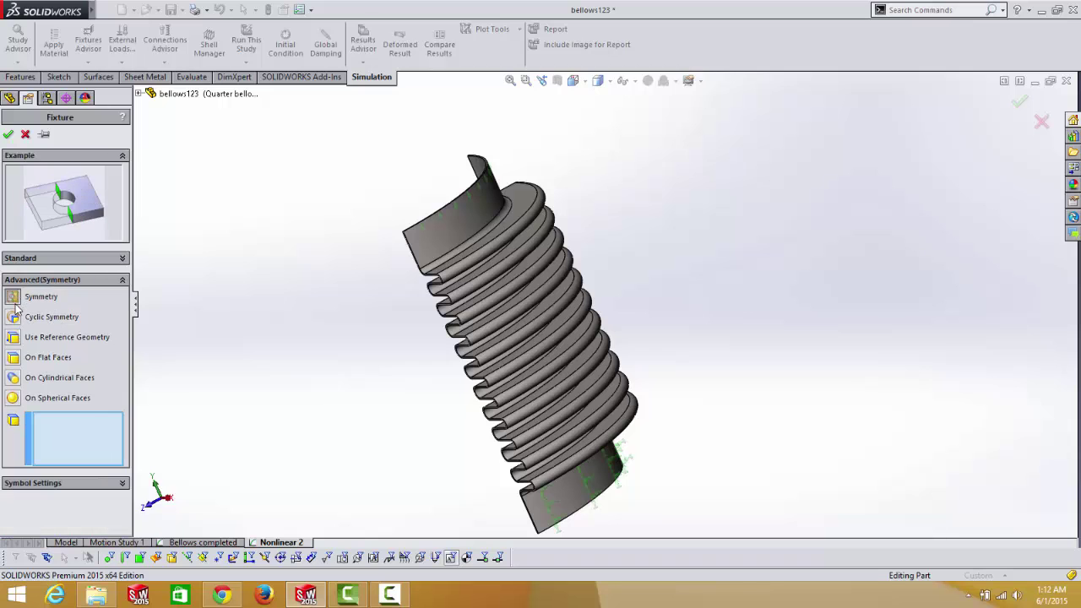
scroll(489, 422, down, 6)
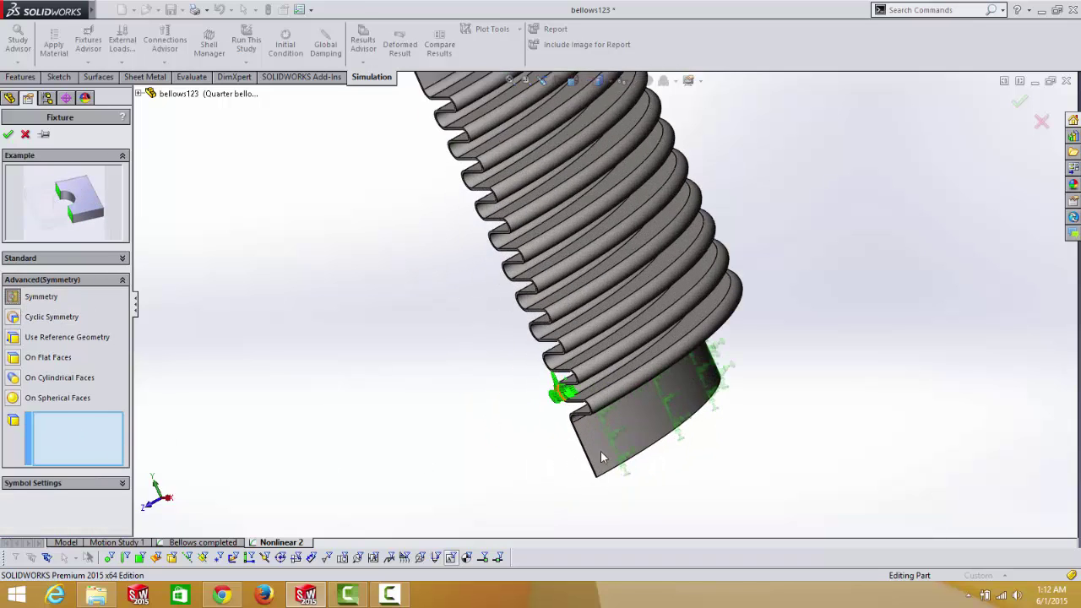
scroll(520, 418, down, 3)
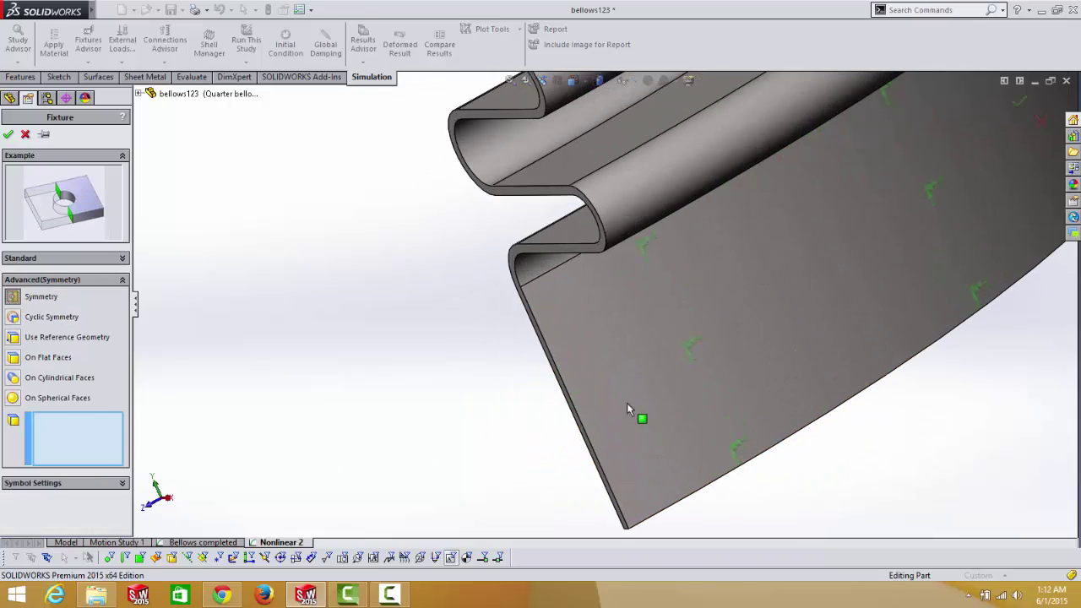
right_click(565, 386)
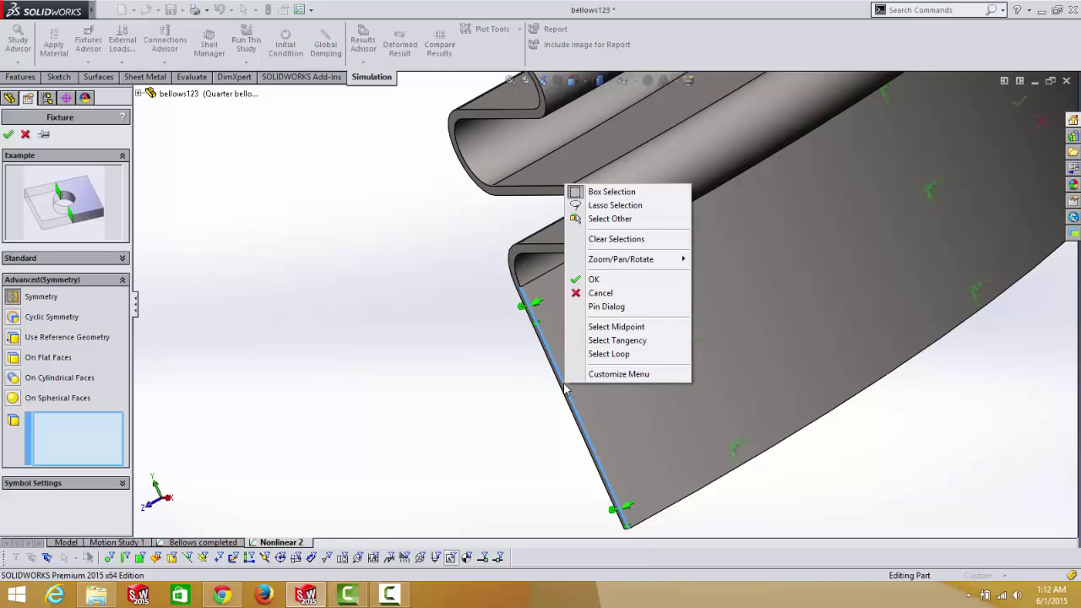
click(626, 345)
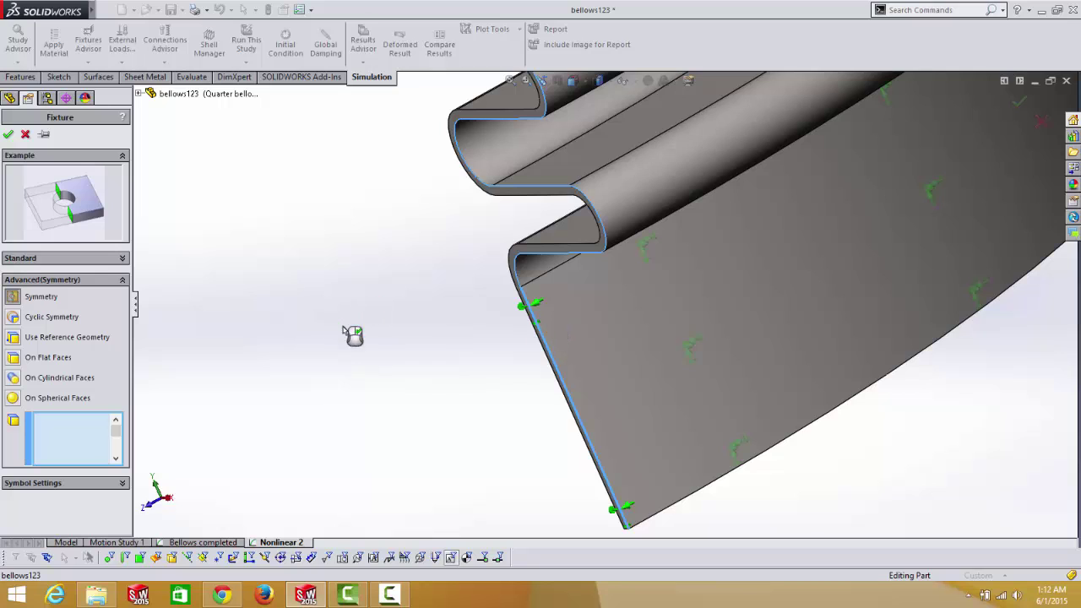
click(8, 134)
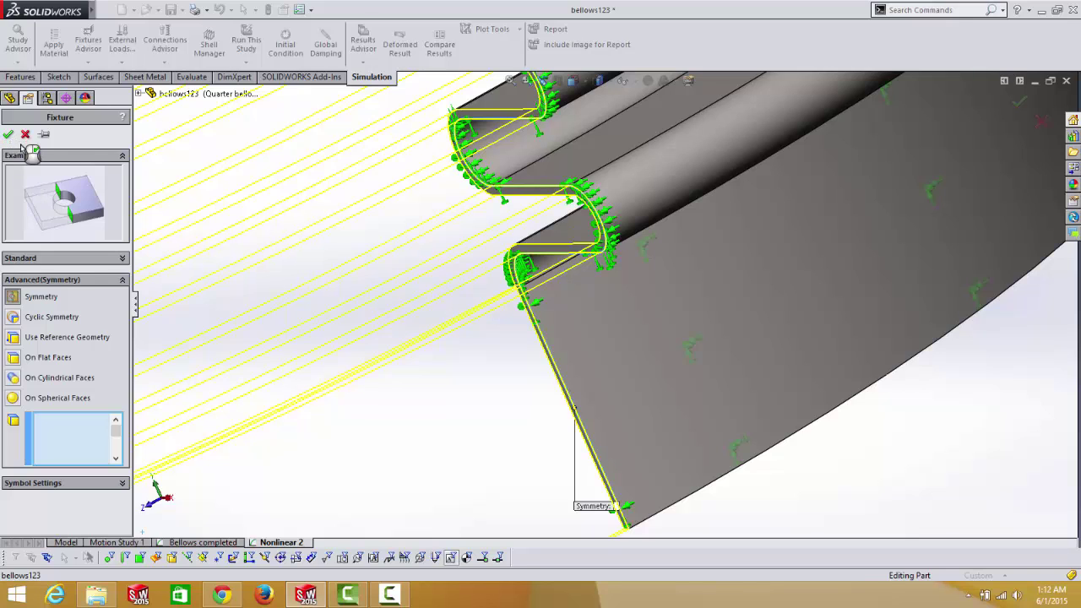
click(10, 135)
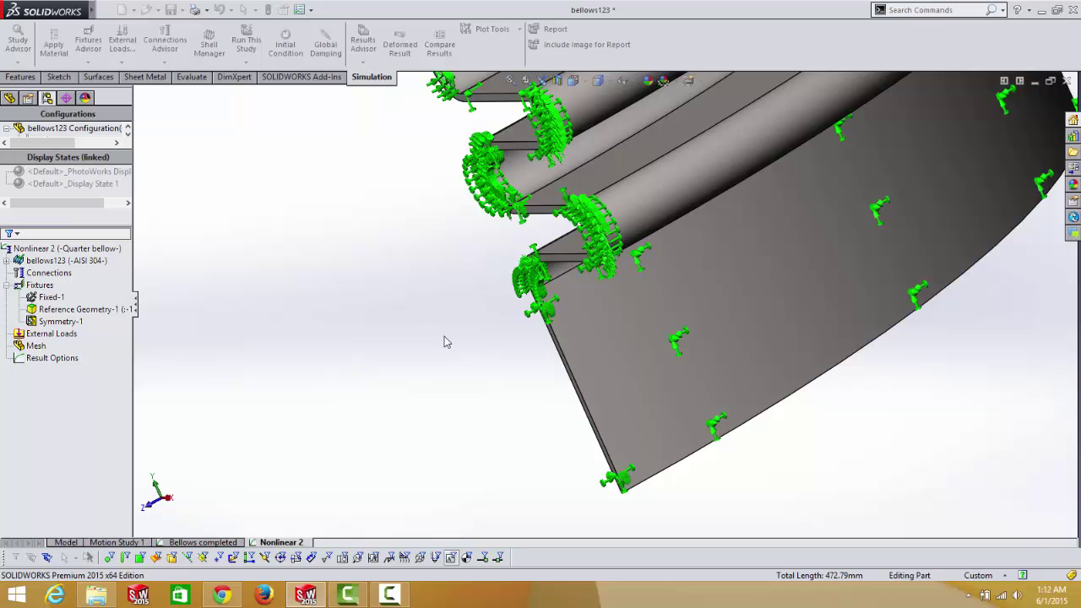
middle_drag(444, 342, 421, 332)
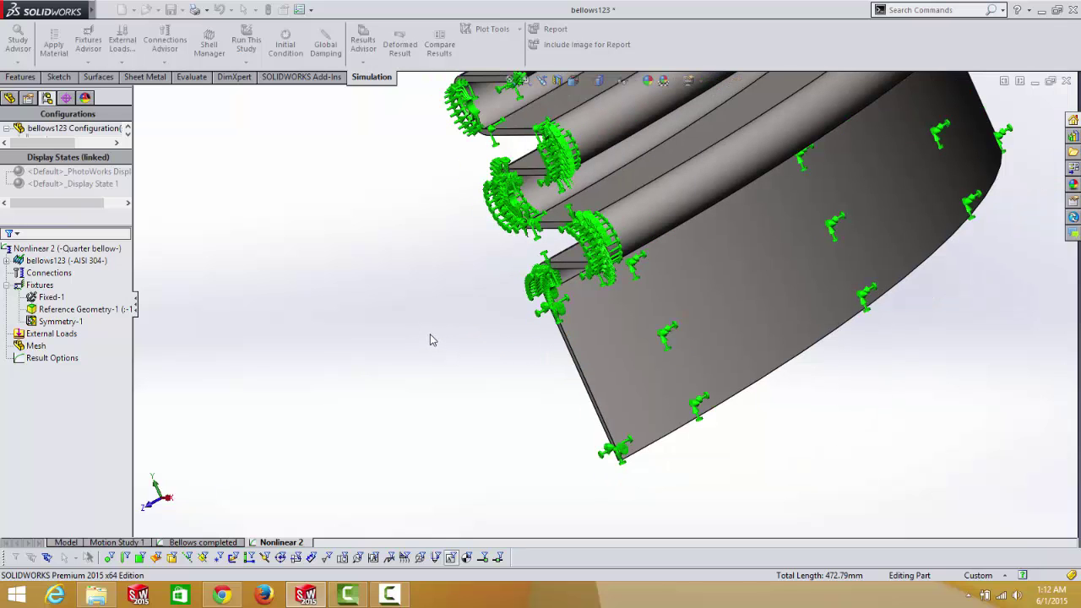
key(Left)
key(Left)
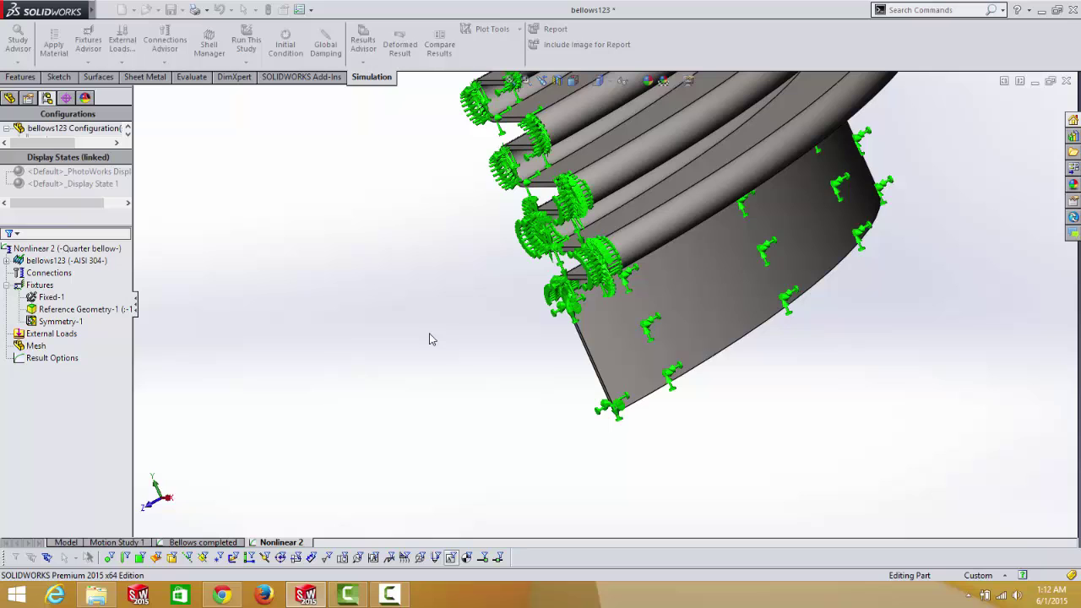
key(Left)
key(Left)
key(Left)
key(Left)
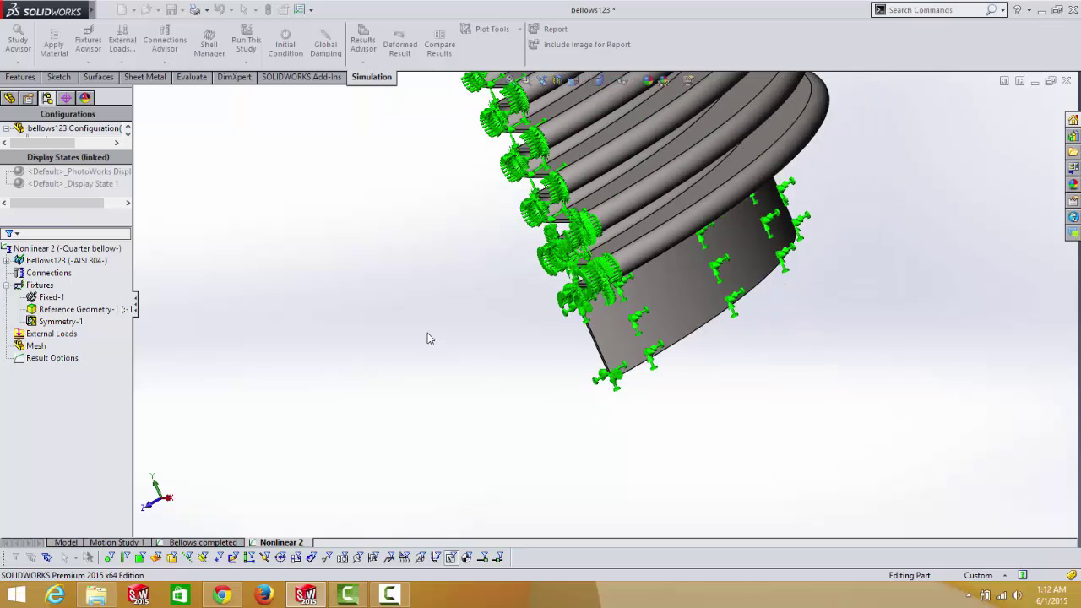
scroll(426, 333, up, 3)
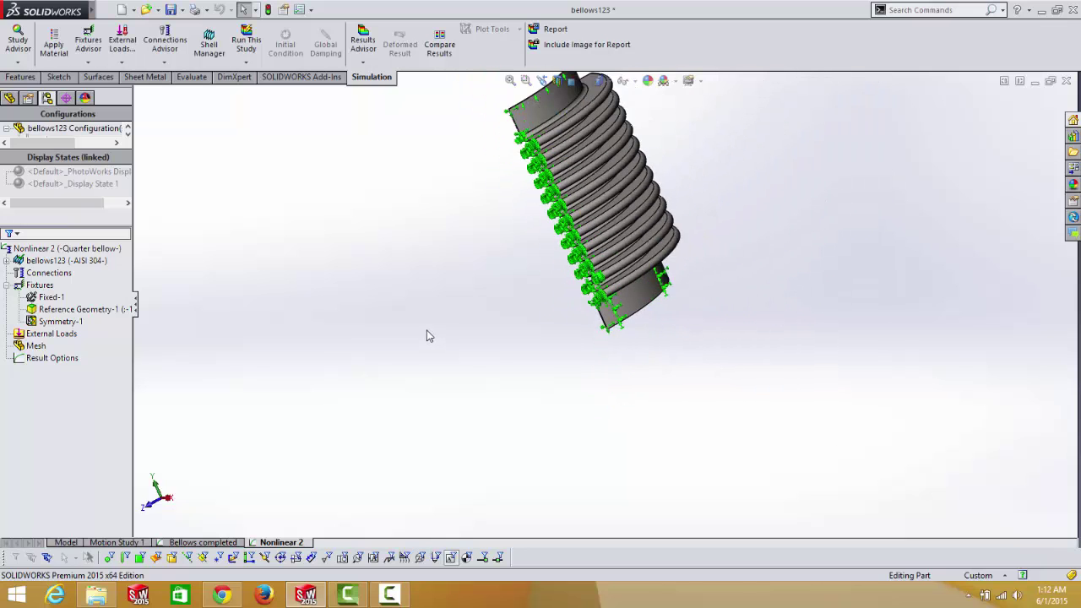
middle_drag(555, 274, 639, 225)
scroll(628, 241, down, 3)
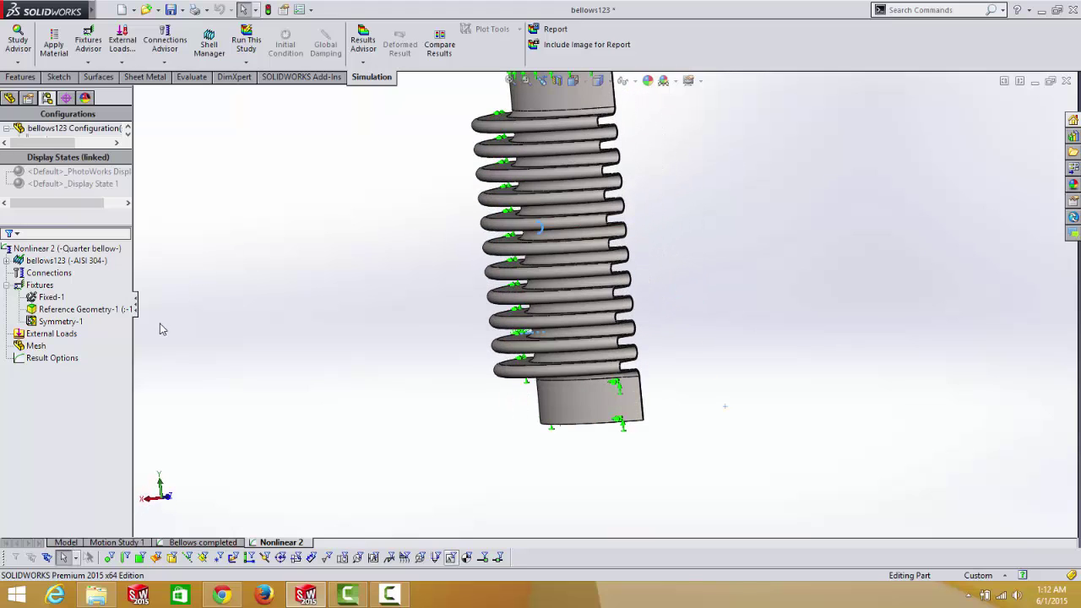
Add a Symmetry fixture on the bottom cylinder's other cut edge plus all its tangent edges
right_click(47, 287)
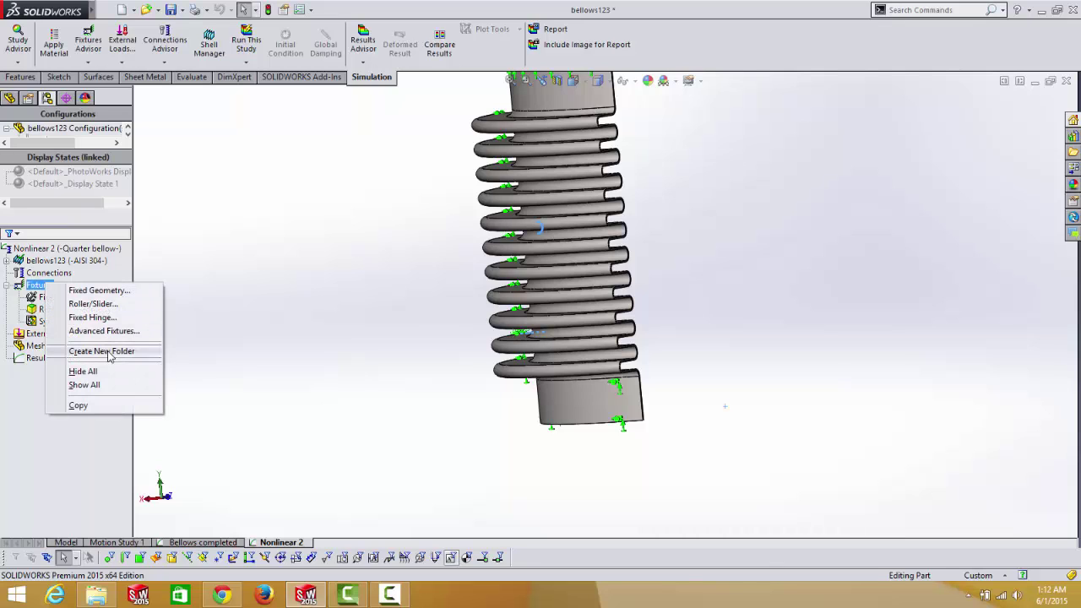
click(104, 331)
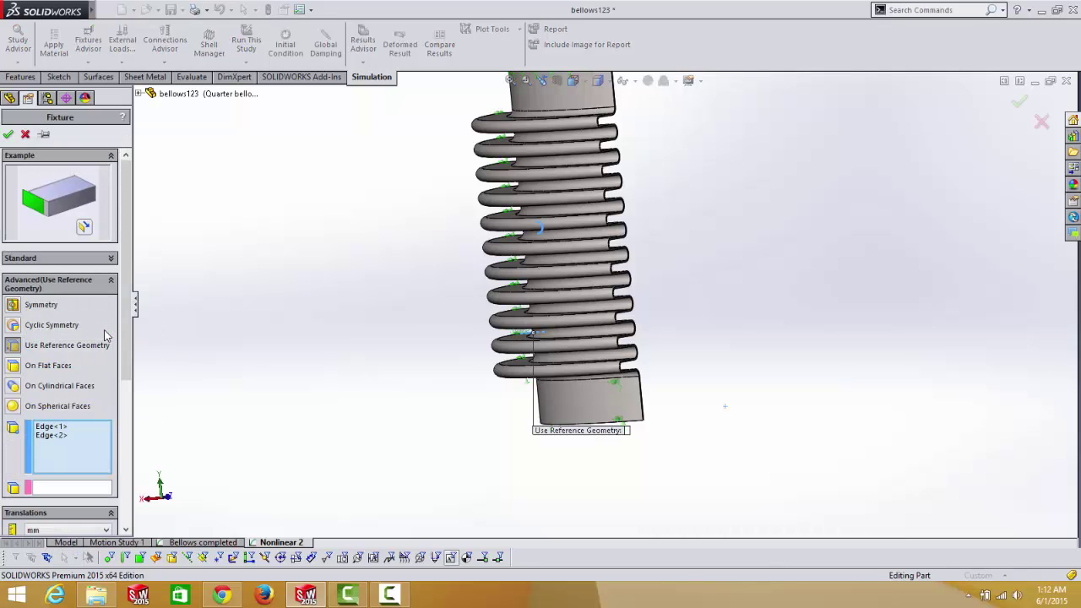
click(18, 304)
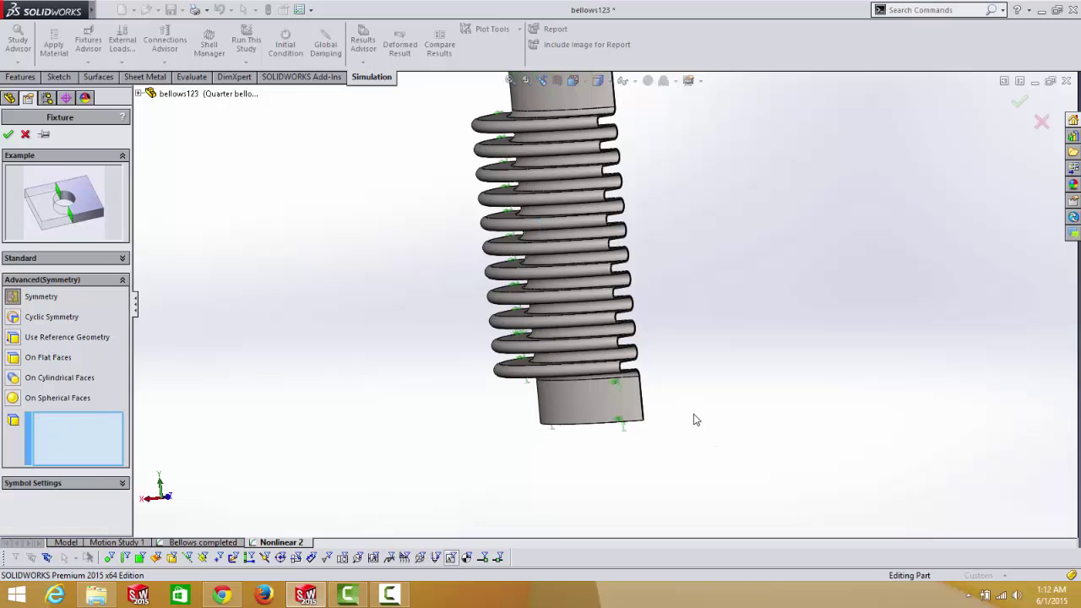
scroll(684, 414, down, 6)
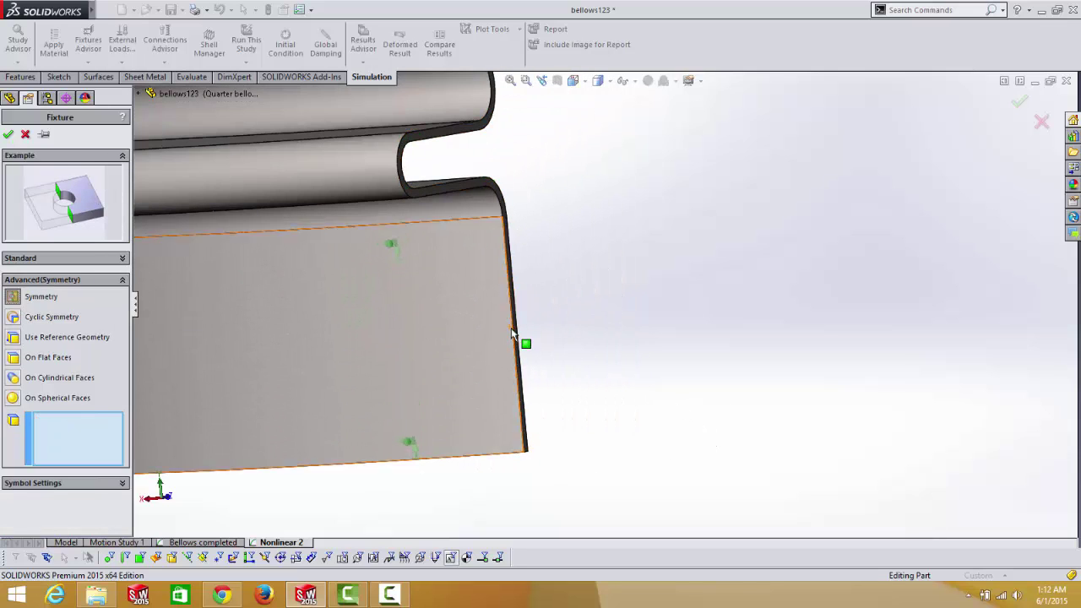
click(513, 335)
right_click(513, 335)
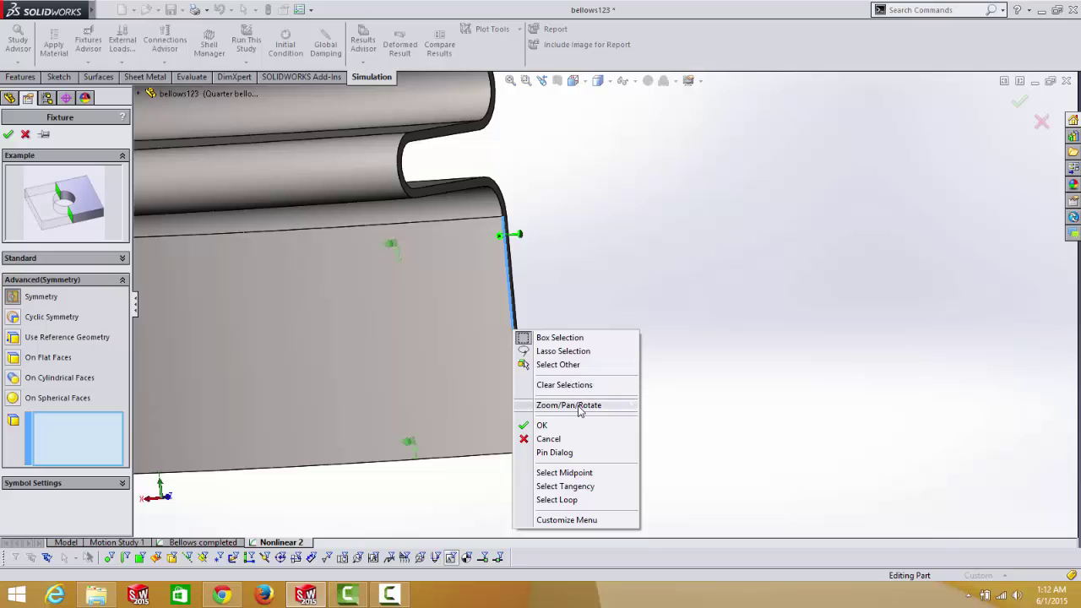
click(582, 487)
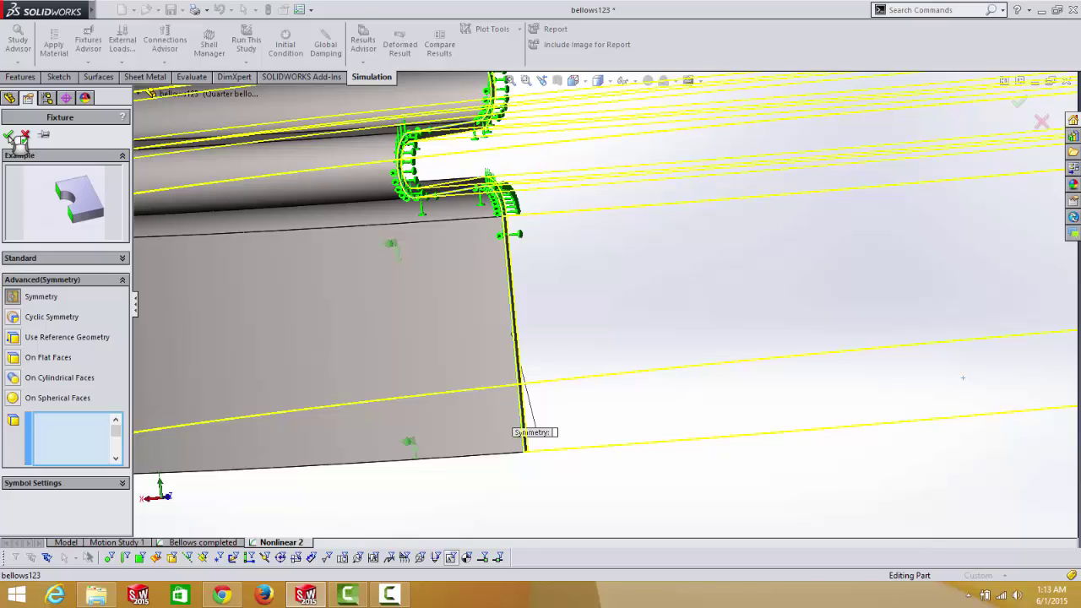
click(19, 138)
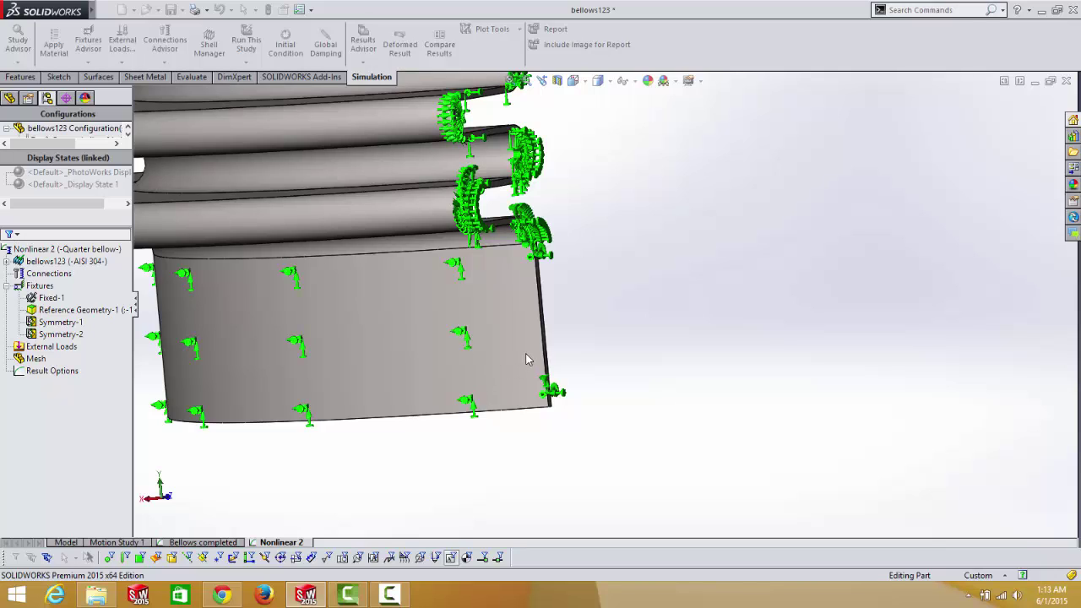
Zoom and orbit the bellows, then turn off View Fixtures in Hide/Show Items
scroll(525, 361, up, 1)
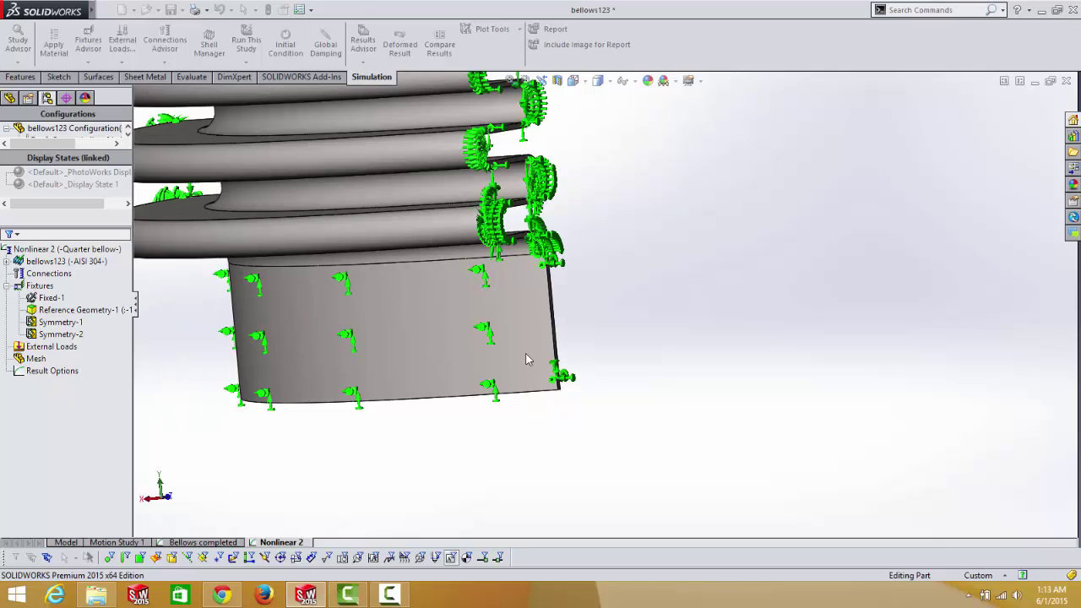
scroll(583, 296, up, 1)
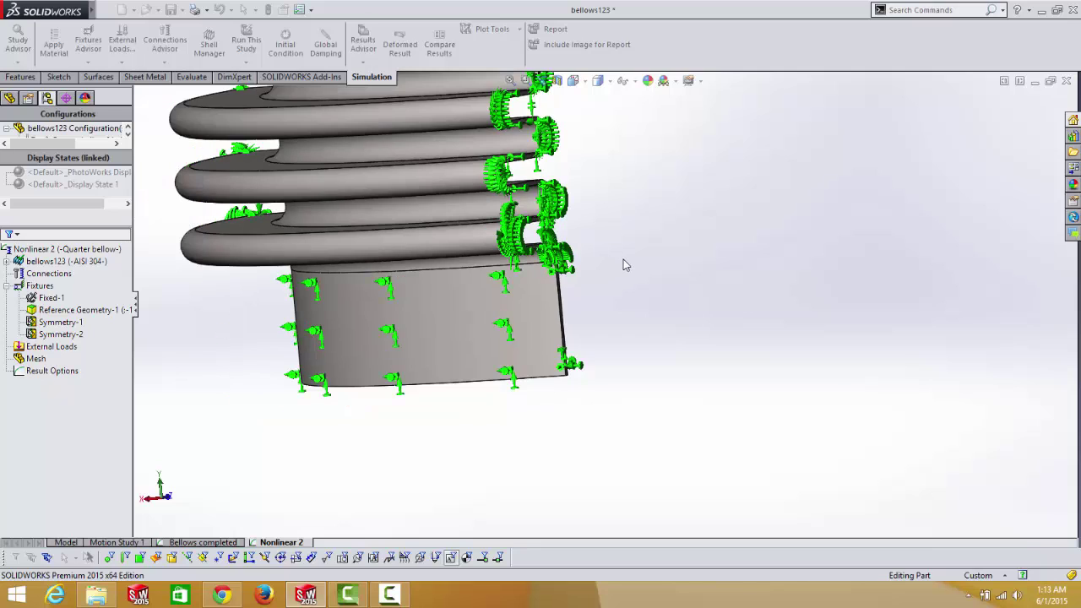
scroll(623, 260, up, 1)
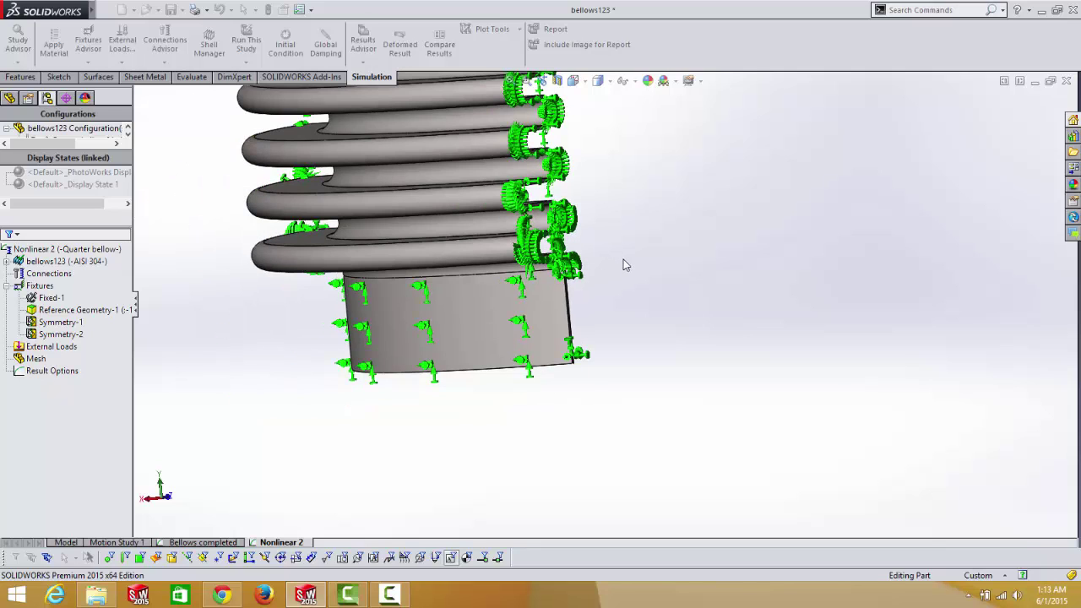
scroll(624, 259, up, 1)
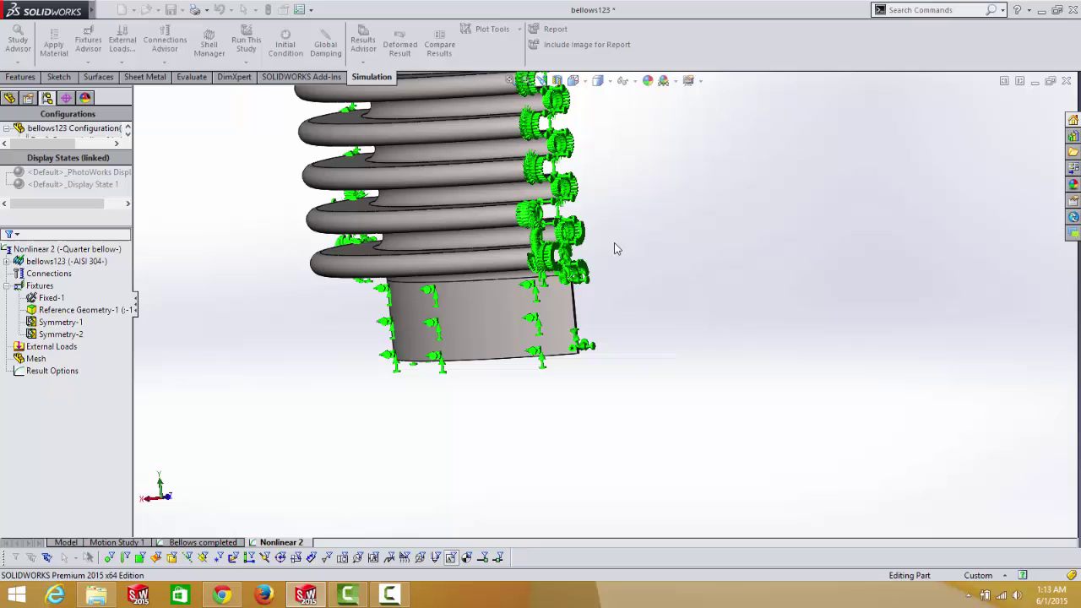
scroll(596, 214, up, 1)
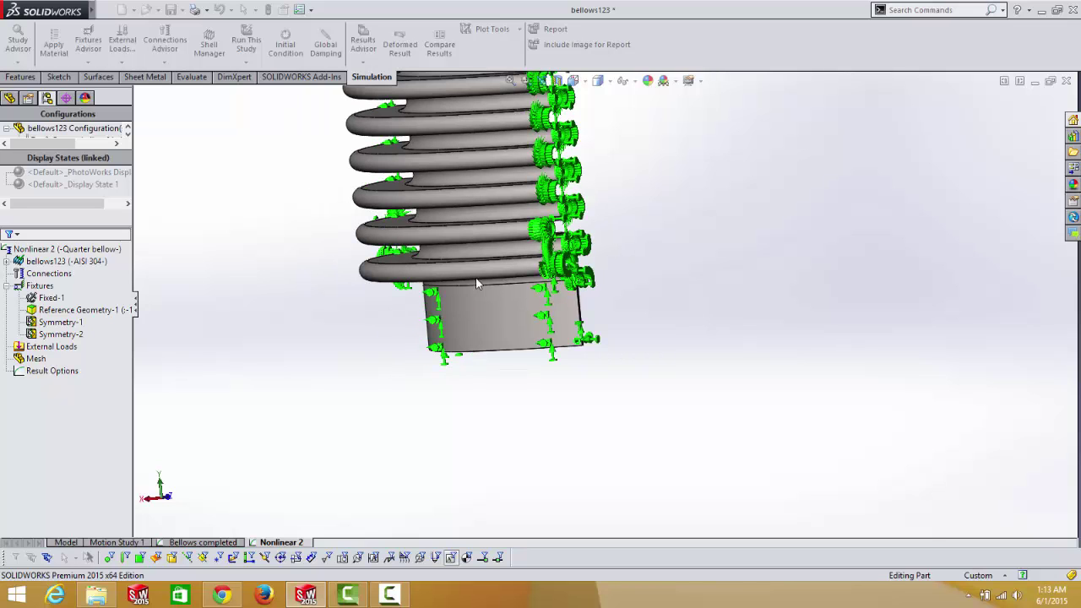
middle_drag(498, 272, 652, 153)
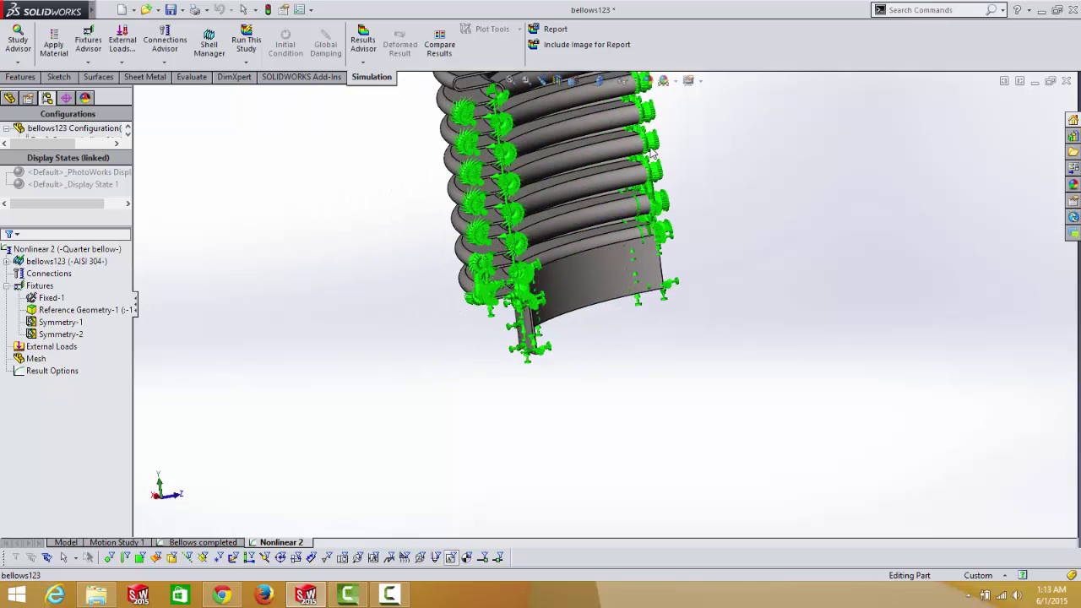
scroll(606, 166, up, 5)
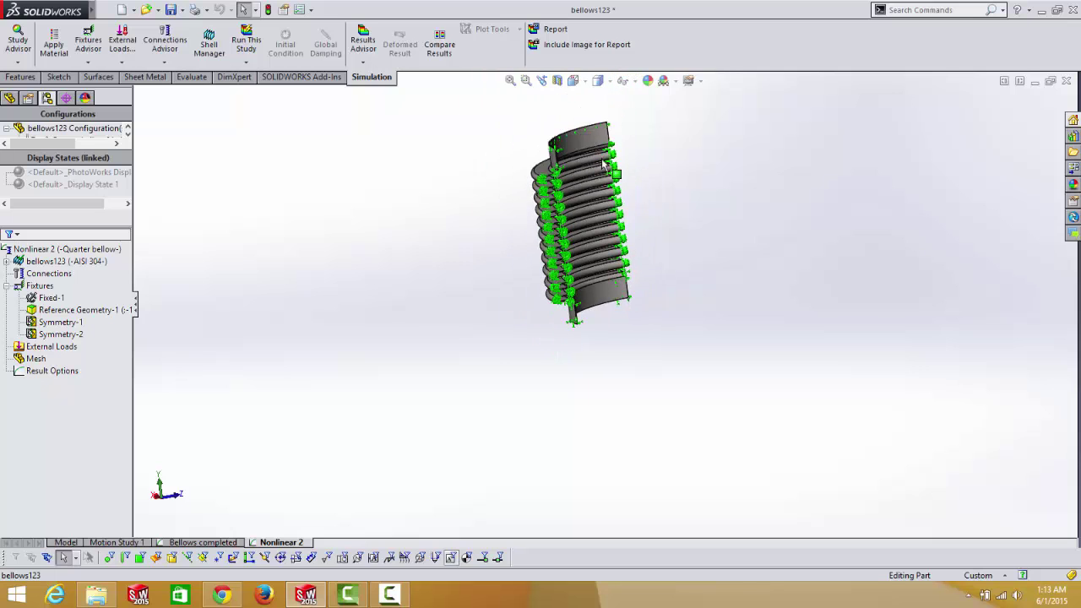
mouse_move(587, 167)
middle_down()
mouse_move(516, 138)
mouse_move(449, 140)
mouse_move(558, 149)
mouse_move(574, 165)
middle_up()
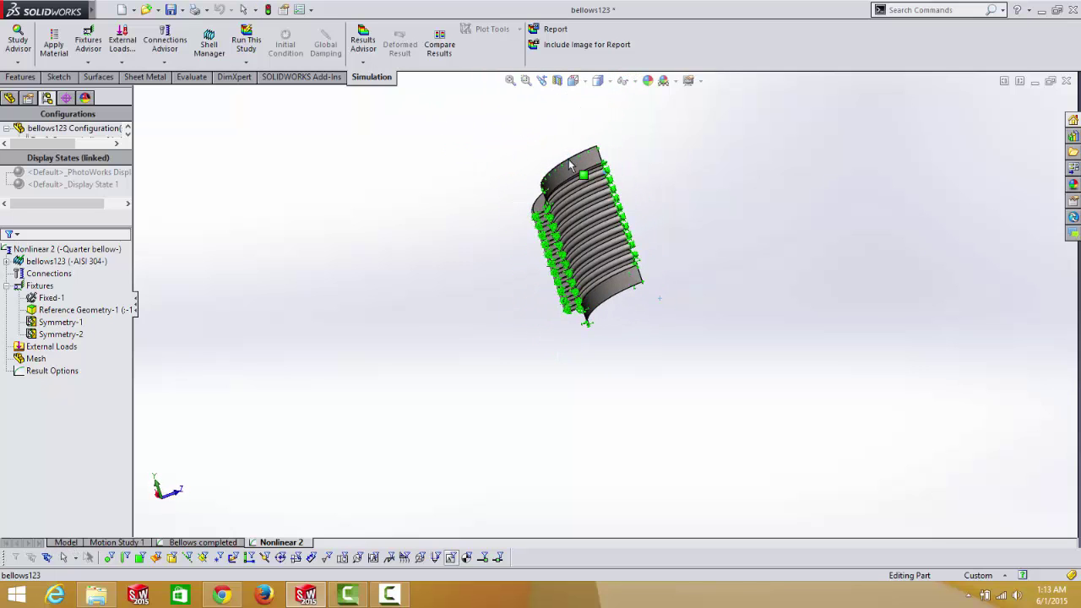
click(626, 80)
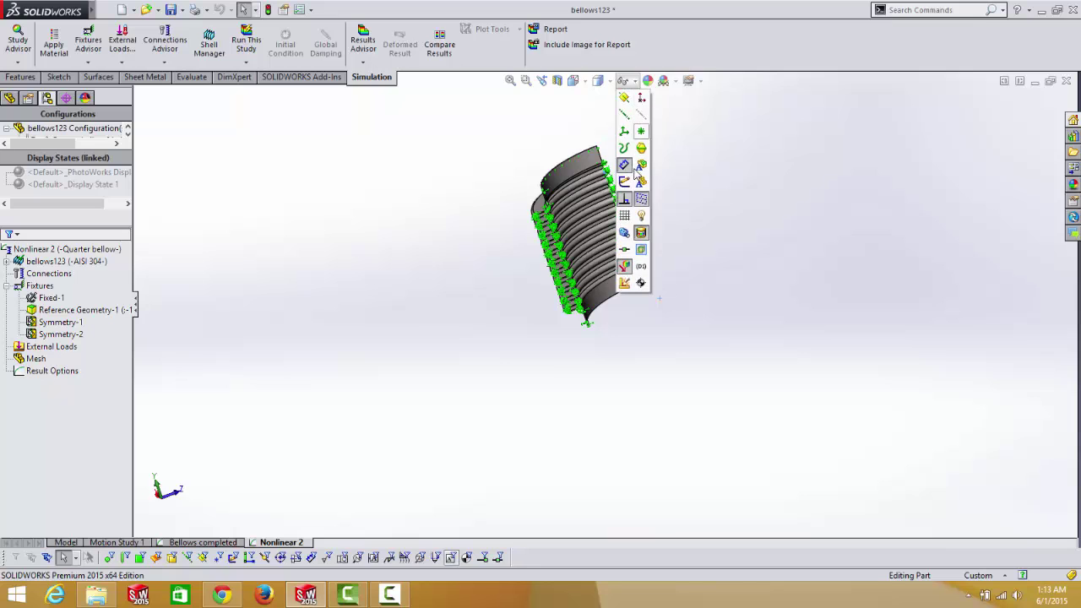
click(625, 268)
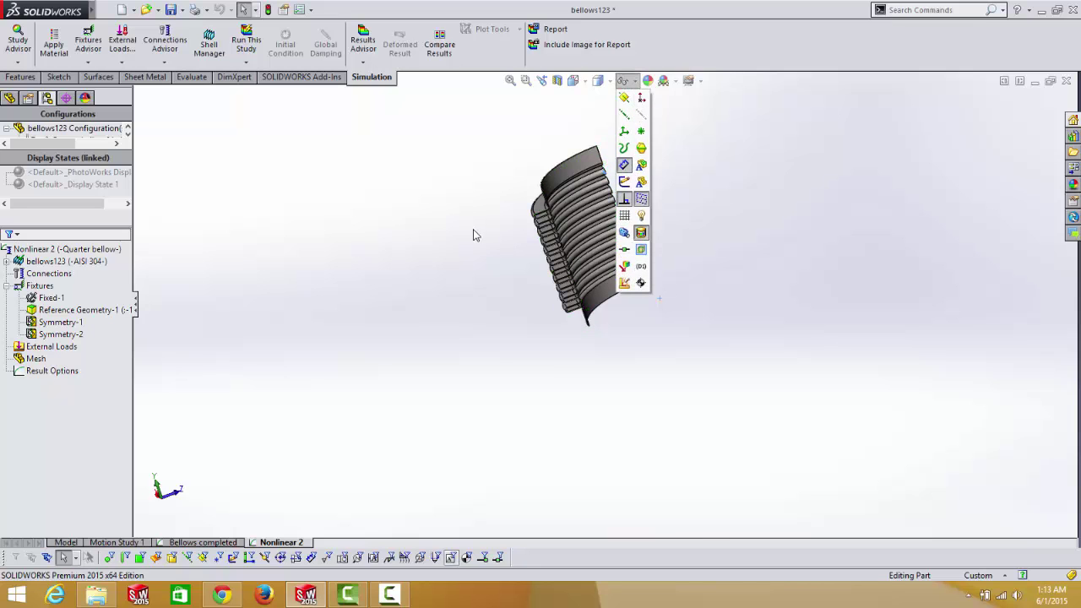
Orbit and zoom to inspect the bare quarter bellows from a tilted side view
scroll(635, 264, up, 5)
middle_drag(634, 265, 618, 288)
scroll(633, 329, down, 5)
middle_drag(633, 329, 652, 378)
scroll(652, 411, up, 3)
scroll(646, 390, down, 3)
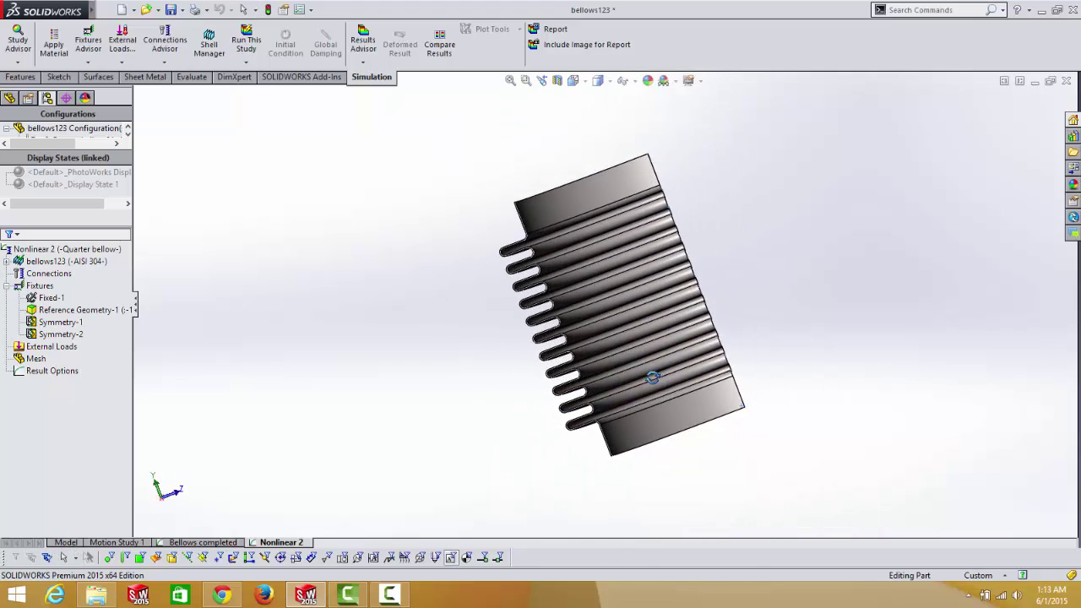
scroll(653, 378, up, 2)
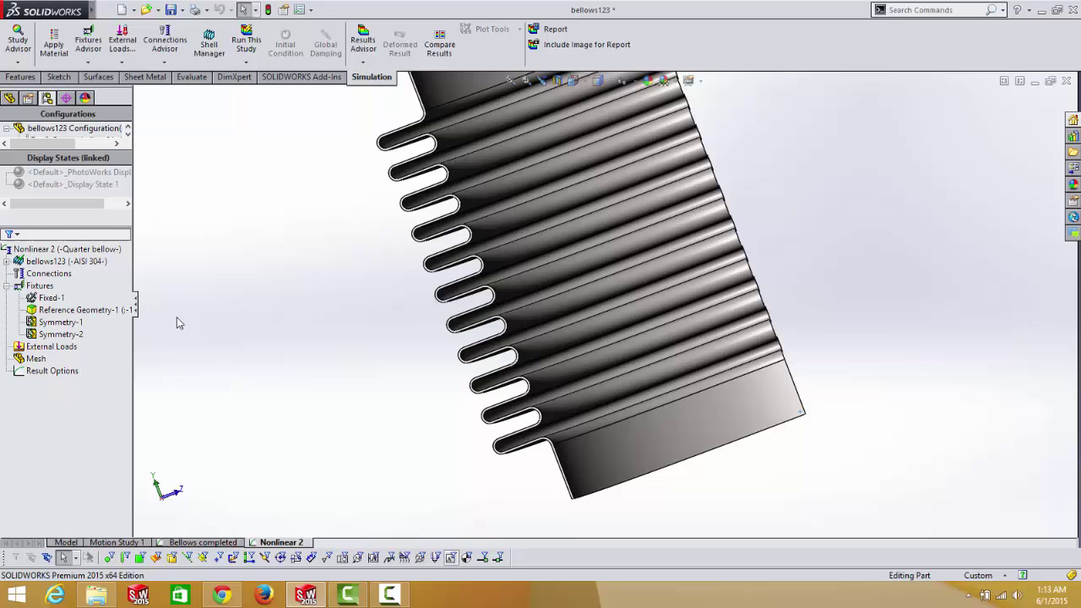
Start a pressure load of 16 kgf/cm^2
right_click(55, 347)
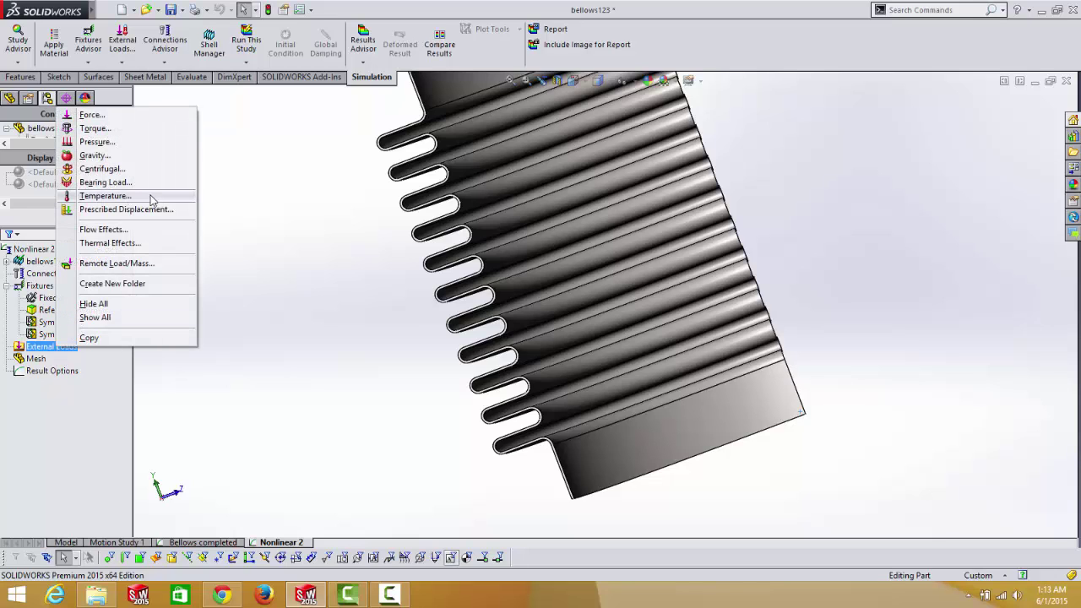
click(119, 142)
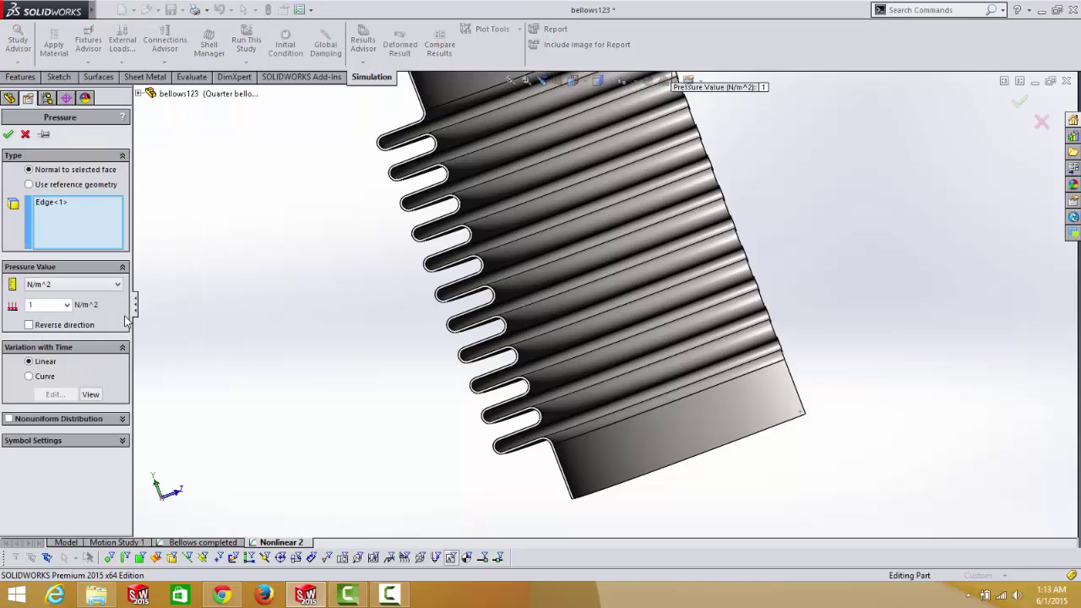
click(97, 287)
click(52, 313)
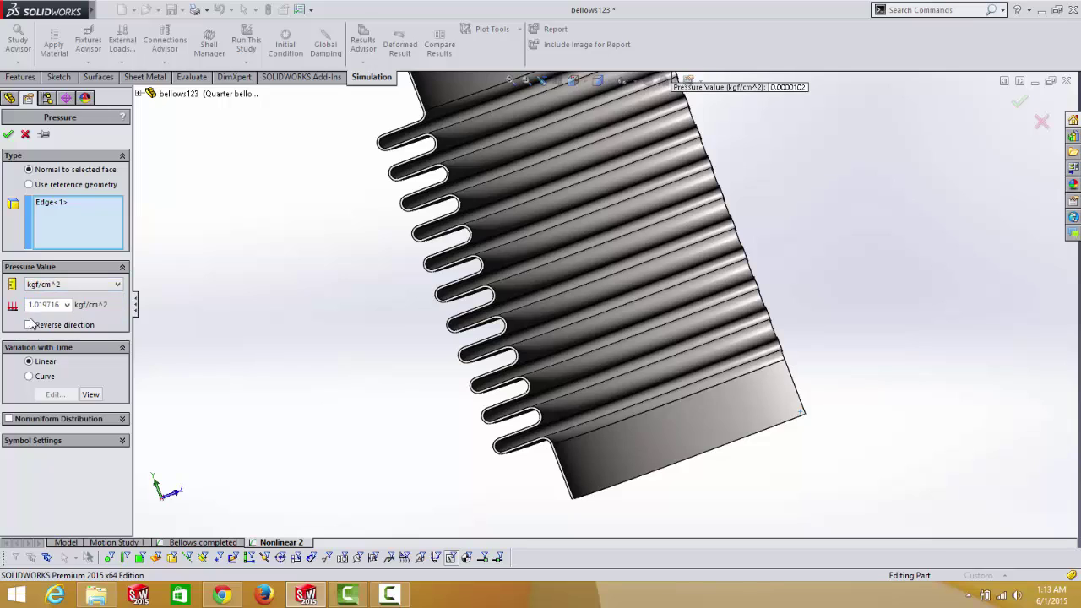
double_click(43, 304)
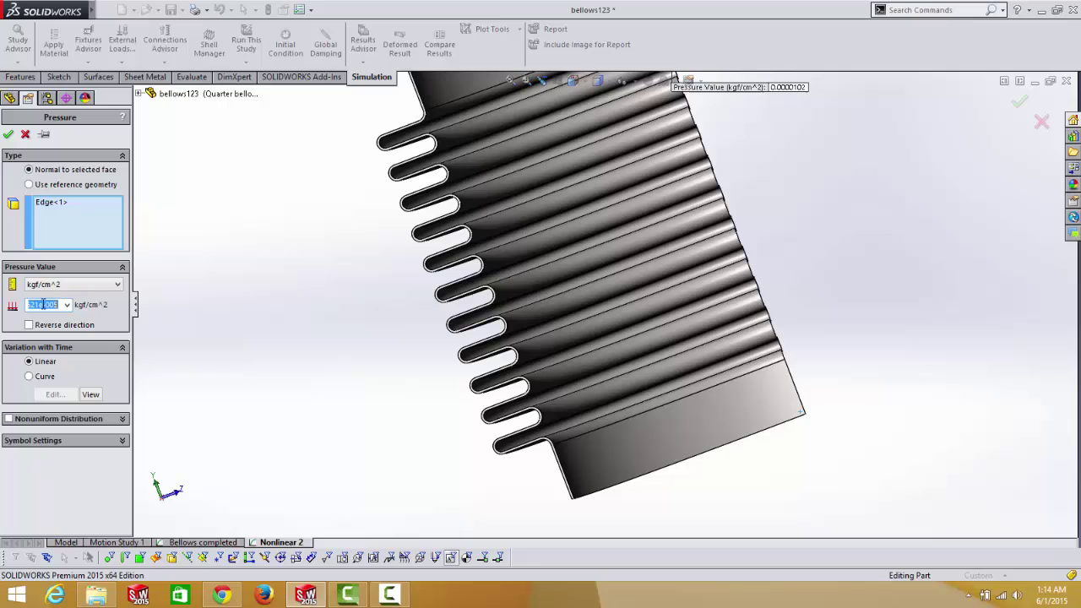
text(16)
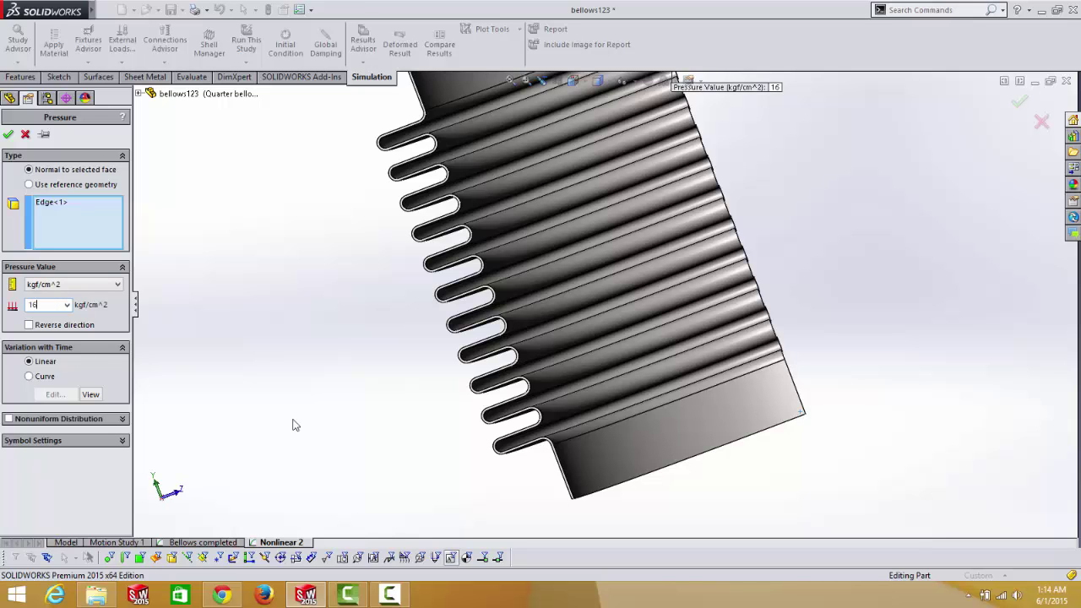
Apply the pressure to the bottom end face and all its tangent bellows faces
scroll(659, 498, down, 3)
middle_drag(664, 490, 309, 350)
click(584, 446)
scroll(468, 424, up, 5)
middle_drag(468, 424, 519, 403)
scroll(600, 355, down, 3)
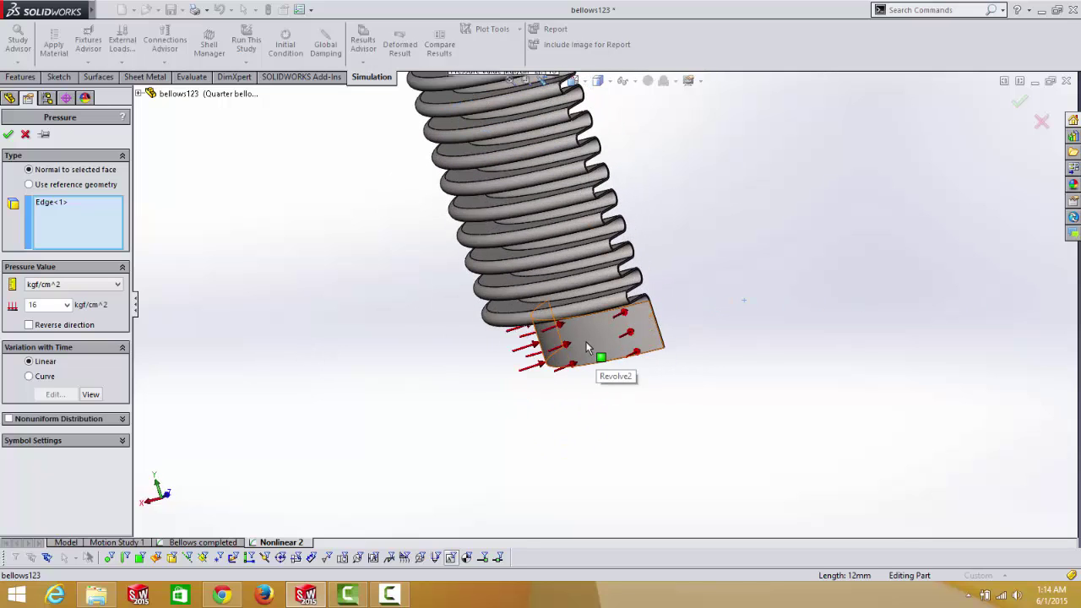
right_click(588, 345)
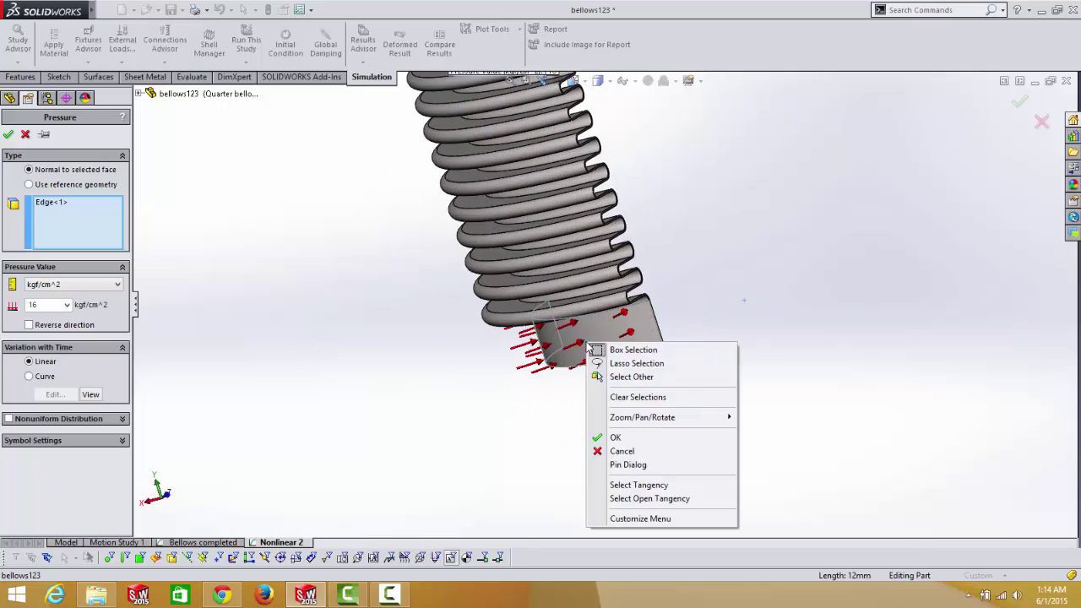
click(642, 498)
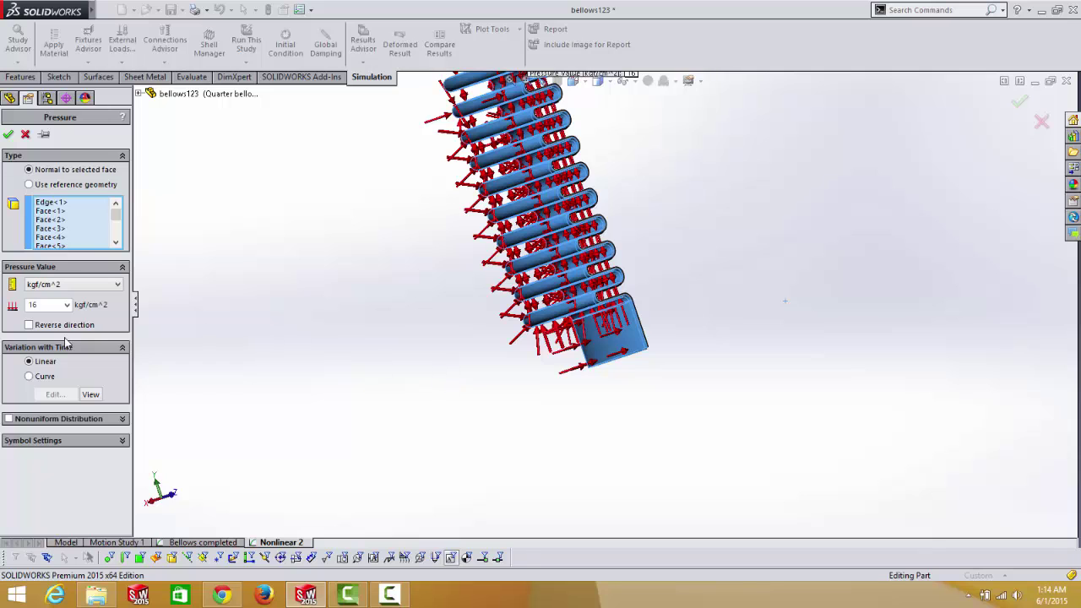
Reverse the pressure direction and confirm the Pressure-1 load
middle_drag(411, 307, 490, 253)
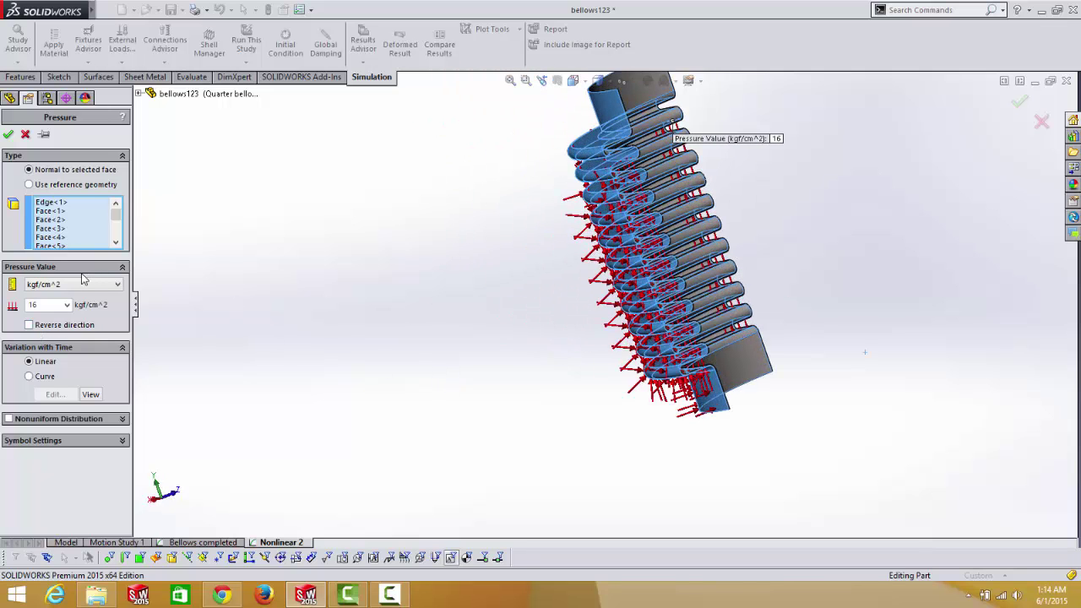
click(28, 326)
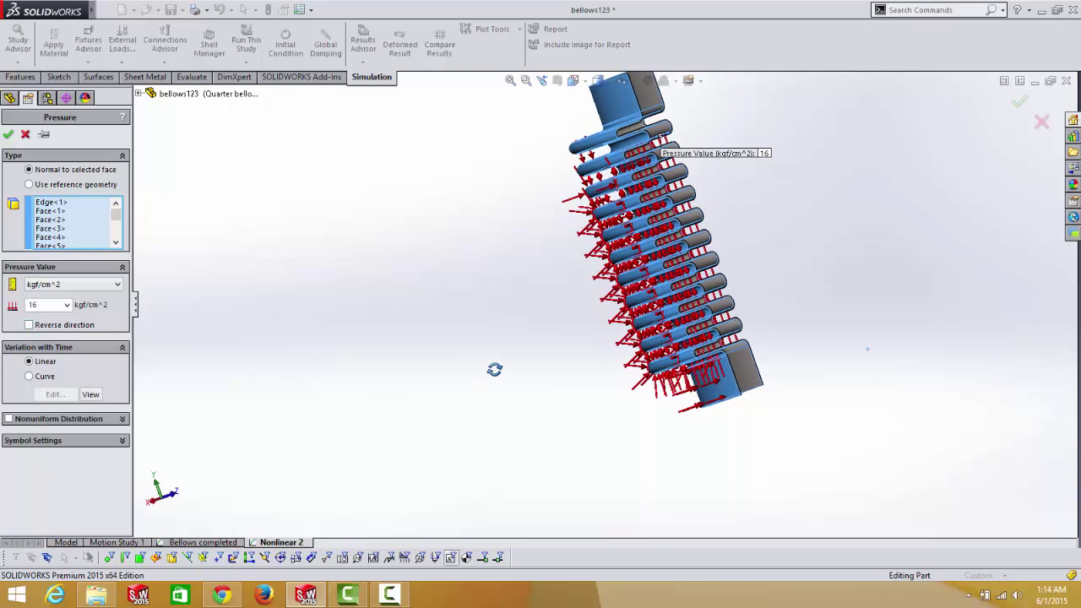
middle_drag(496, 353, 507, 338)
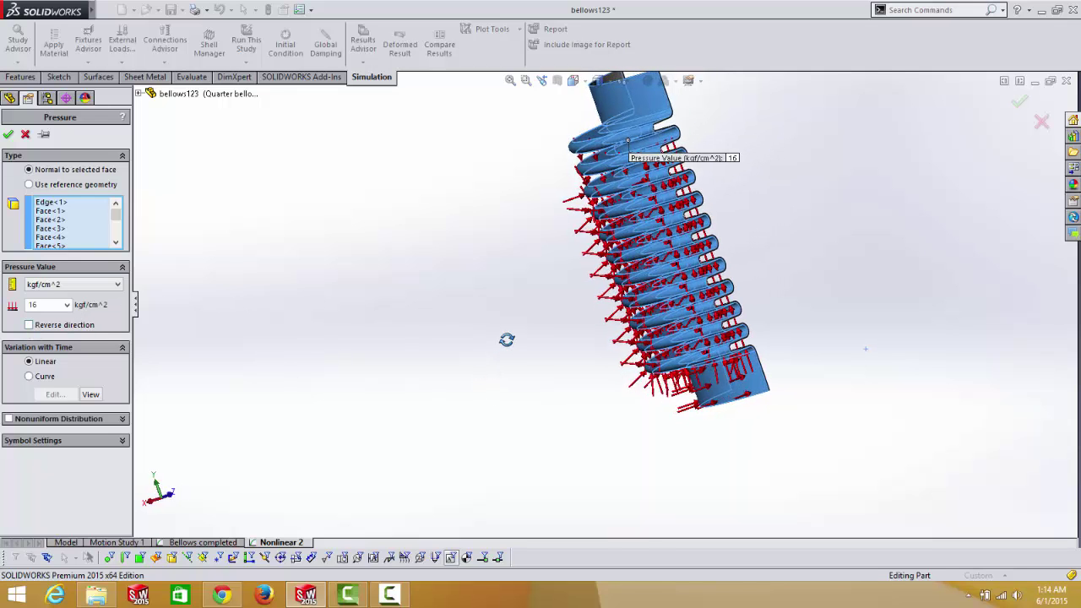
click(29, 325)
scroll(504, 311, down, 3)
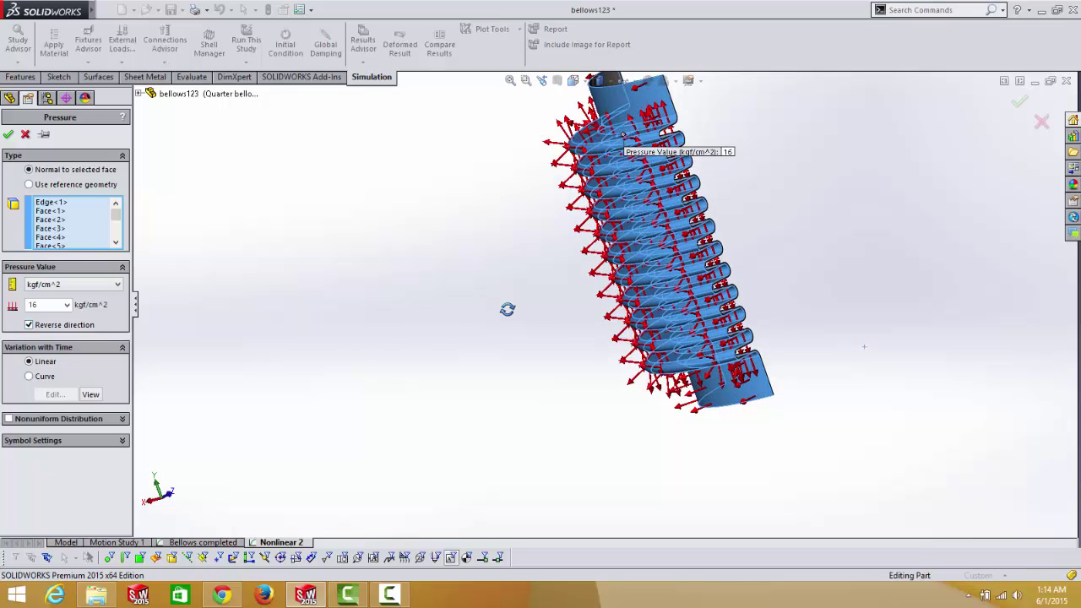
scroll(502, 304, up, 3)
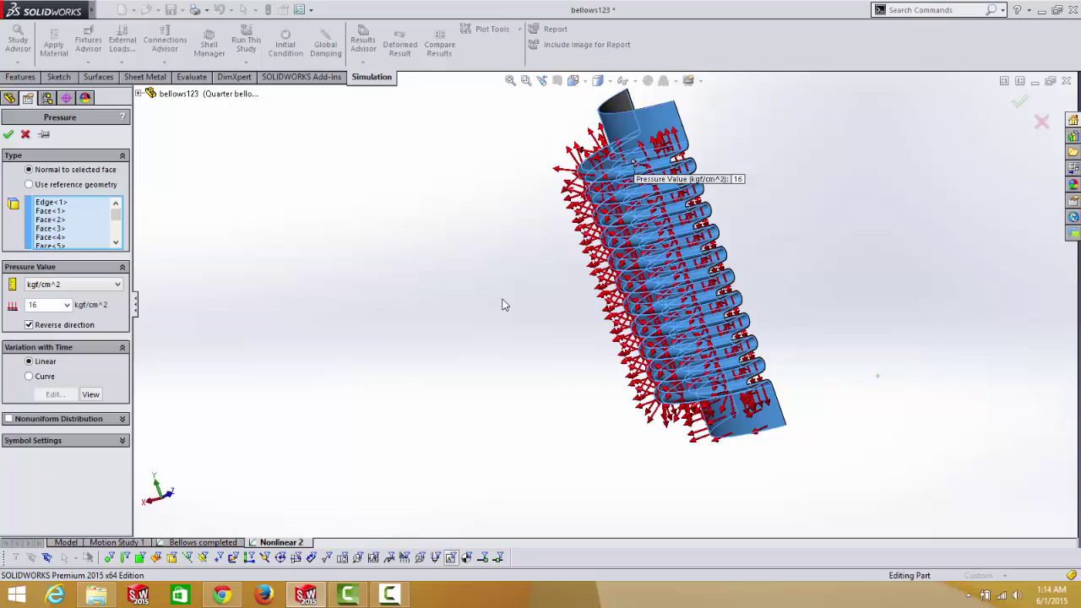
scroll(557, 237, down, 3)
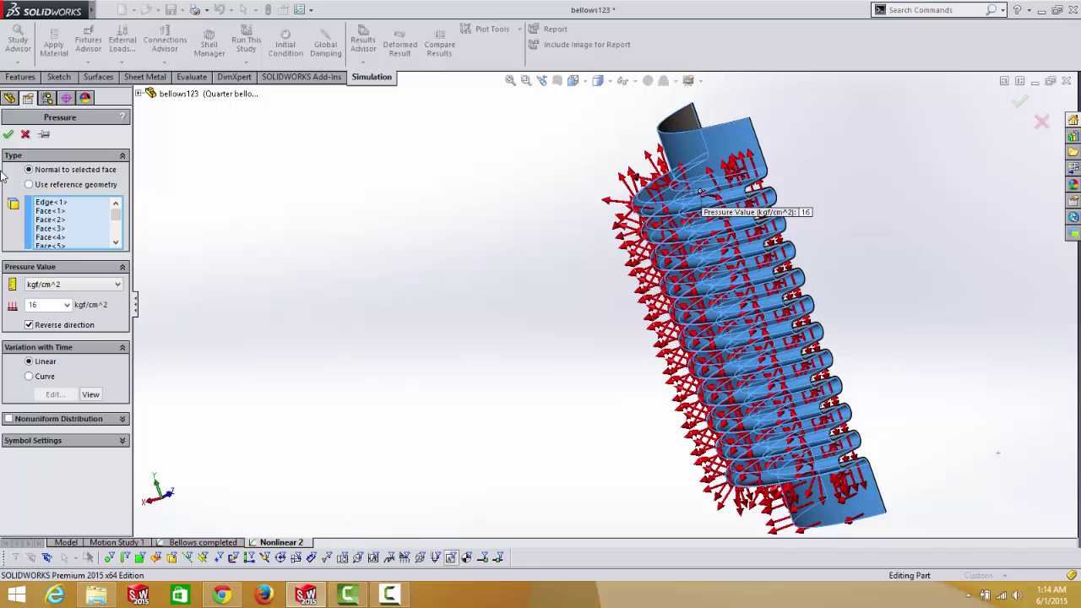
click(7, 134)
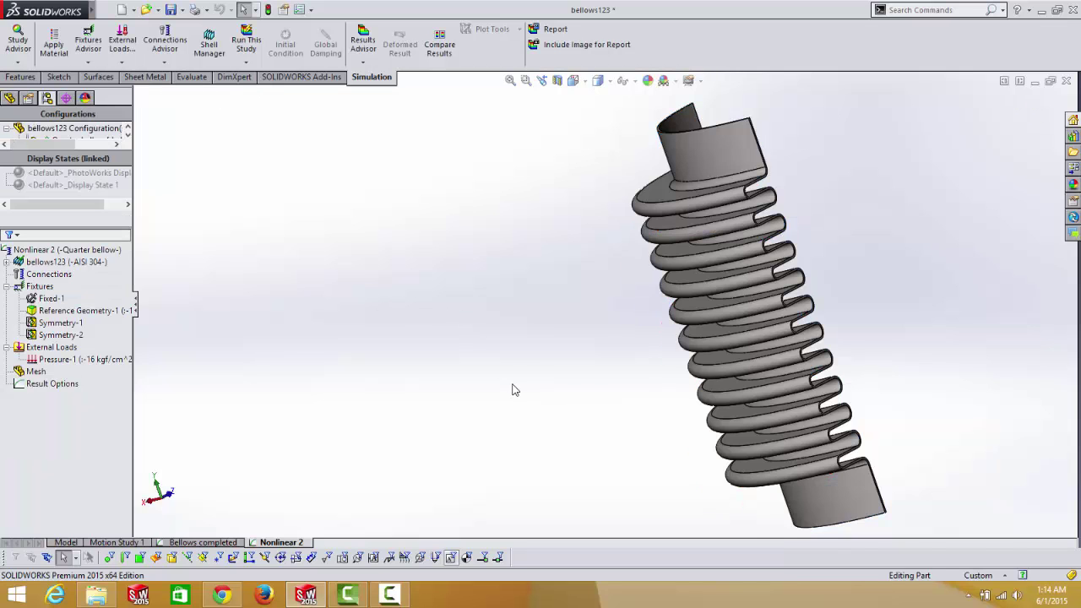
Create a curvature-based mesh for the bellows, with Mesh Parameters and Advanced settings shown
middle_drag(512, 391, 661, 410)
scroll(724, 358, up, 3)
scroll(724, 357, down, 3)
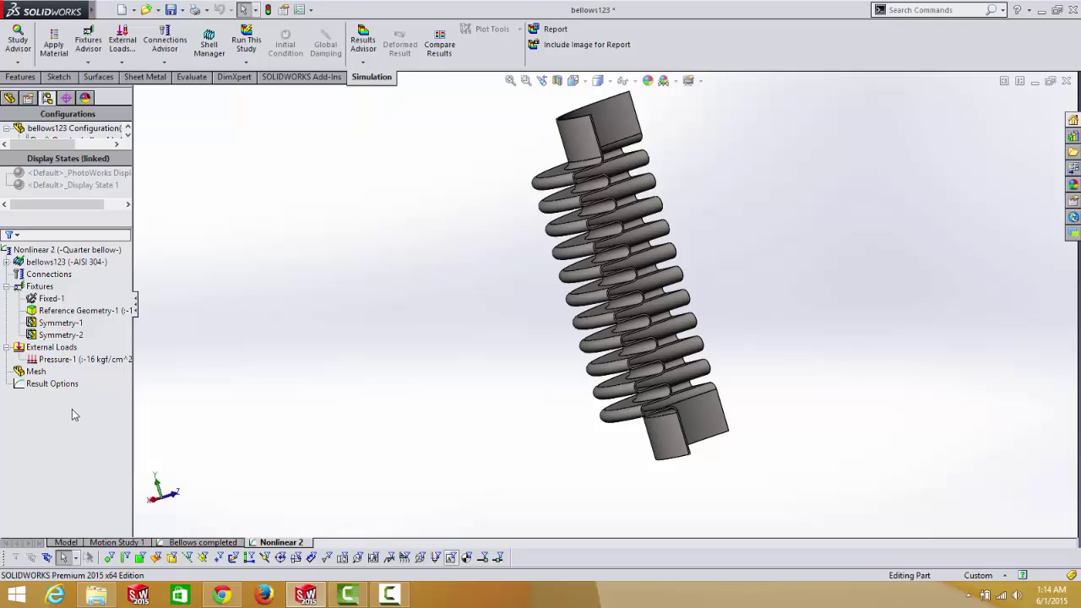
right_click(52, 370)
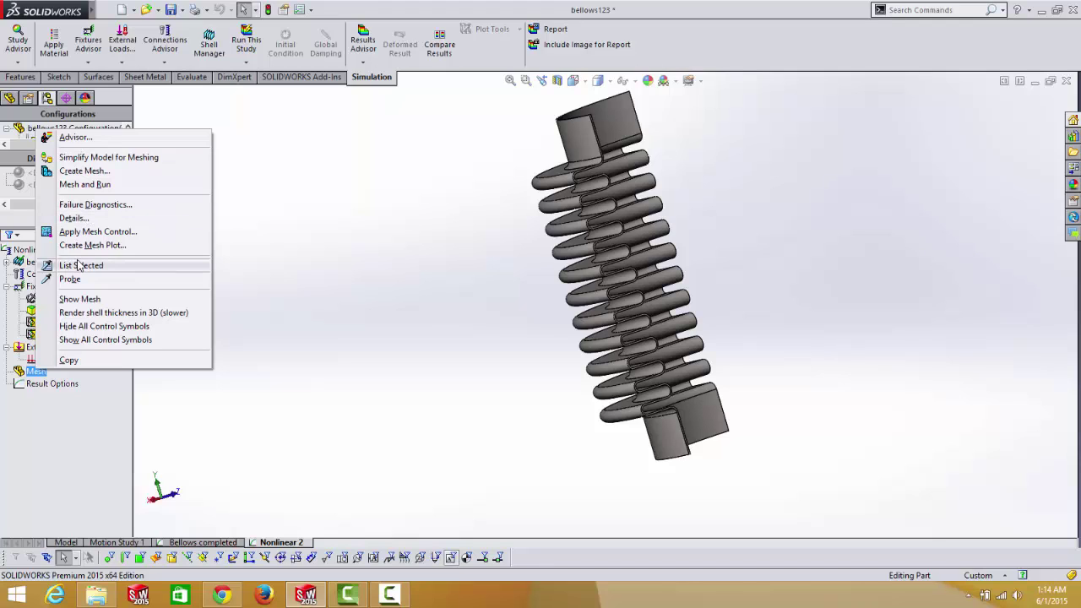
click(84, 171)
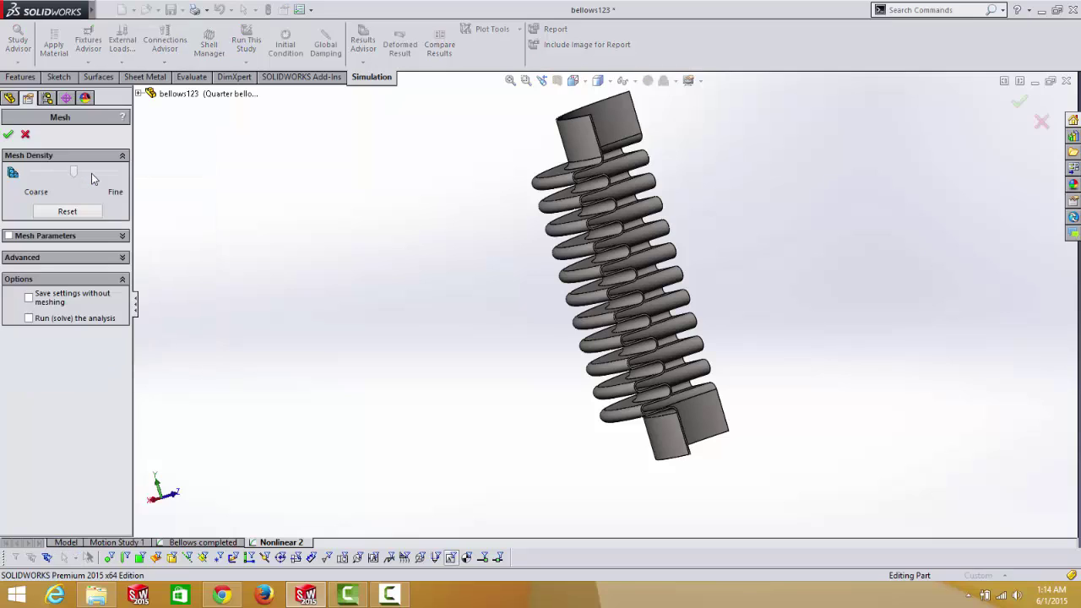
click(8, 237)
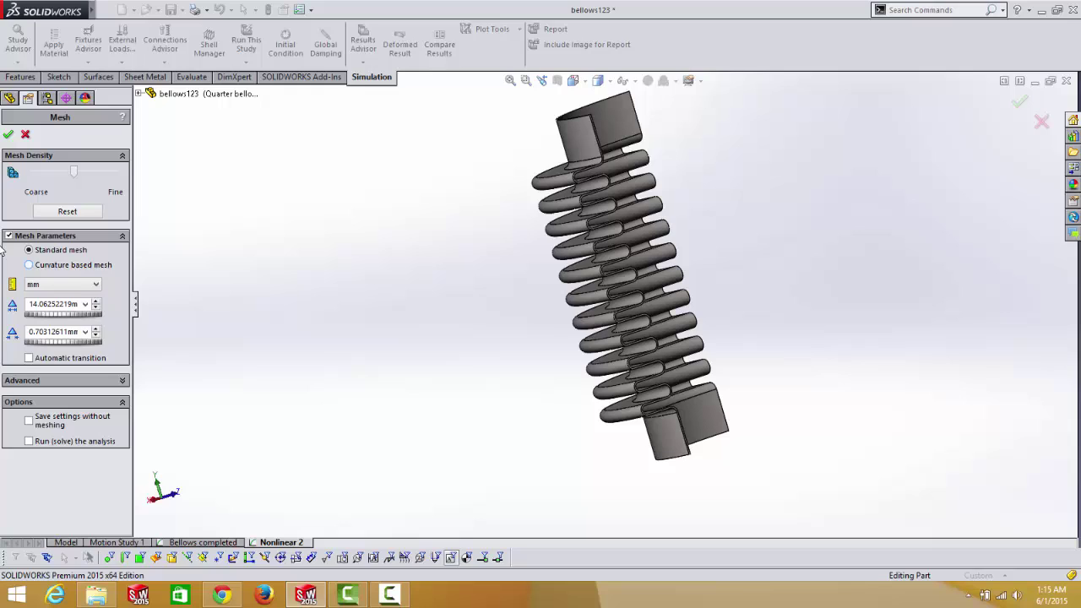
click(29, 265)
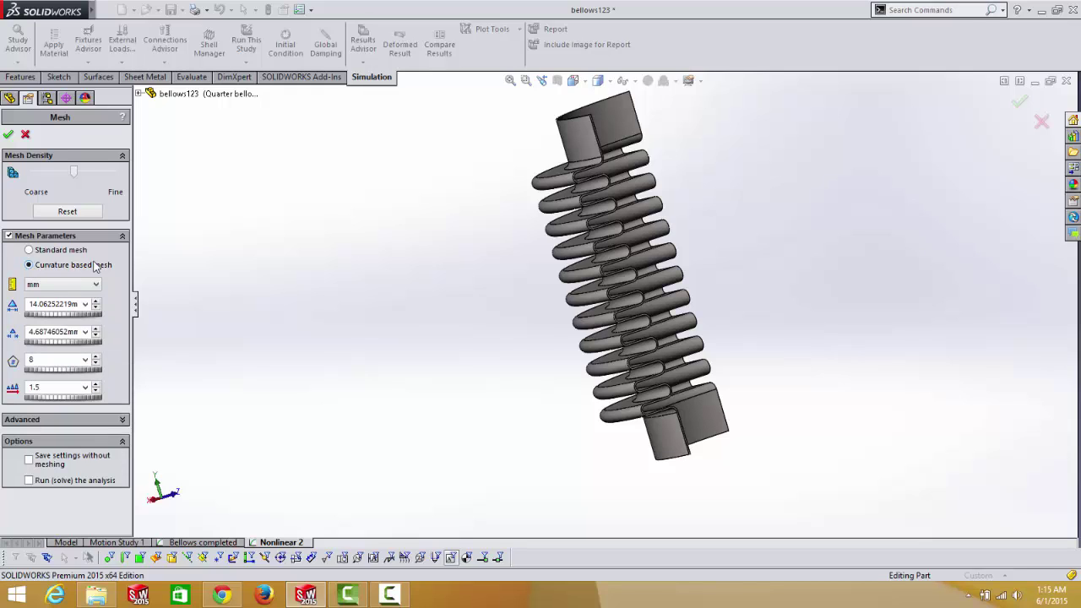
click(121, 420)
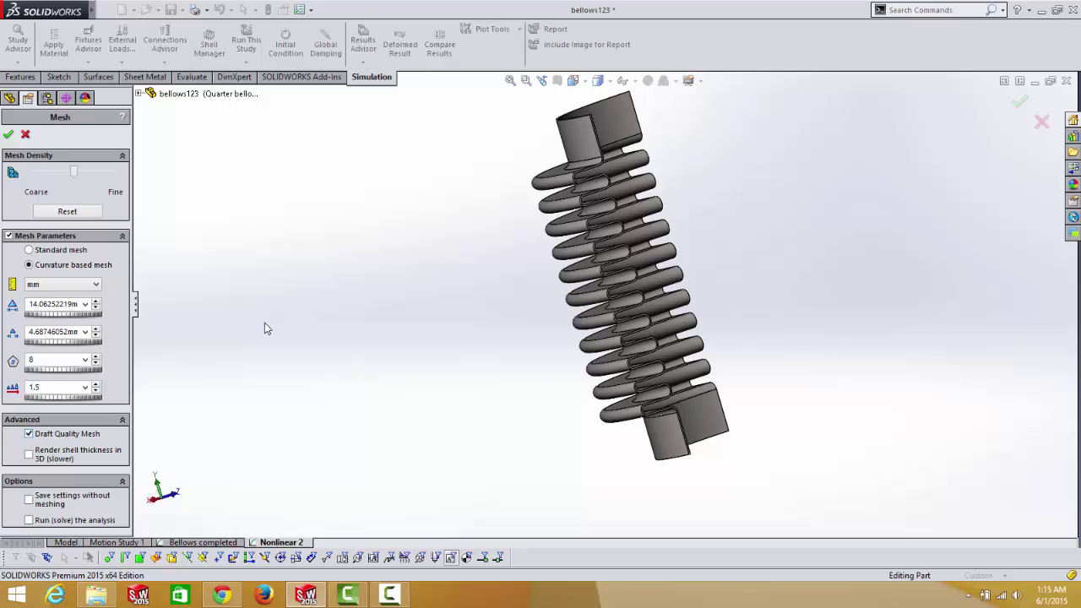
click(10, 135)
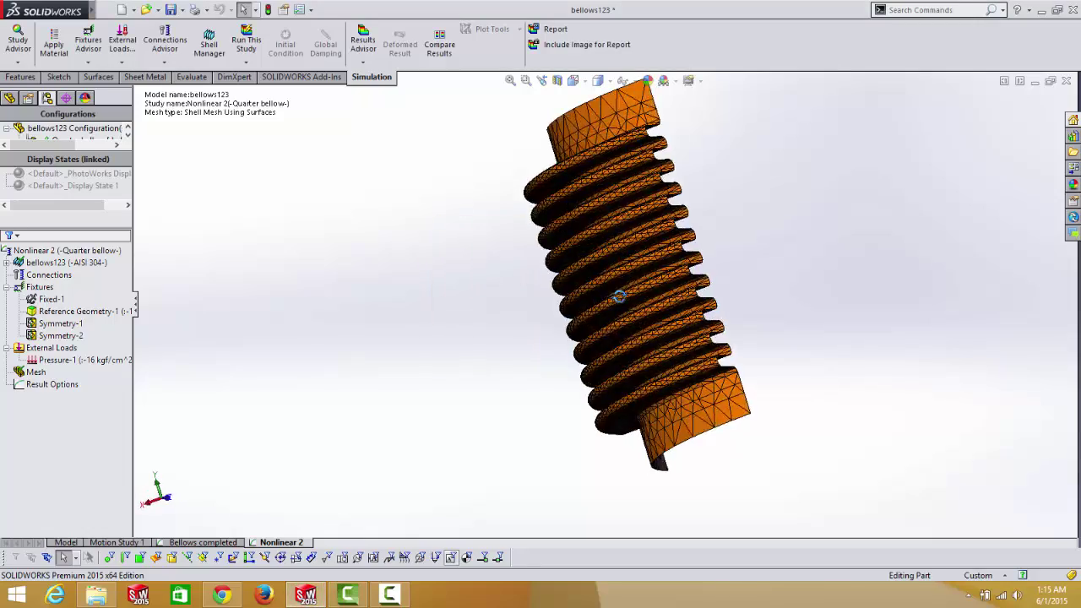
scroll(591, 329, down, 6)
scroll(592, 325, up, 5)
middle_drag(591, 330, 524, 198)
scroll(642, 228, down, 4)
scroll(634, 218, down, 3)
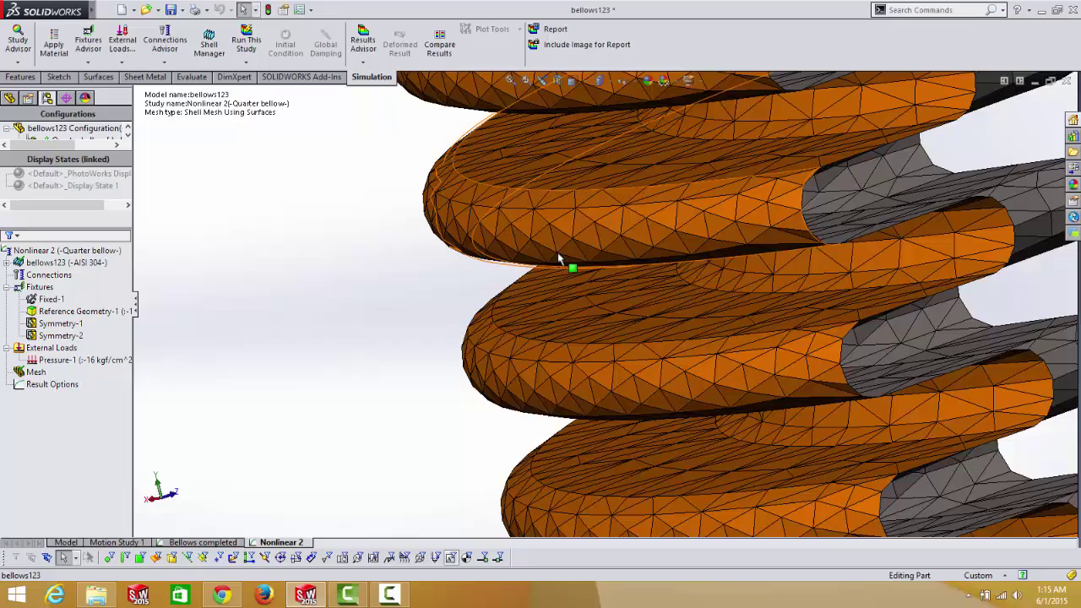
mouse_move(567, 265)
middle_down()
mouse_move(543, 222)
mouse_move(569, 261)
middle_up()
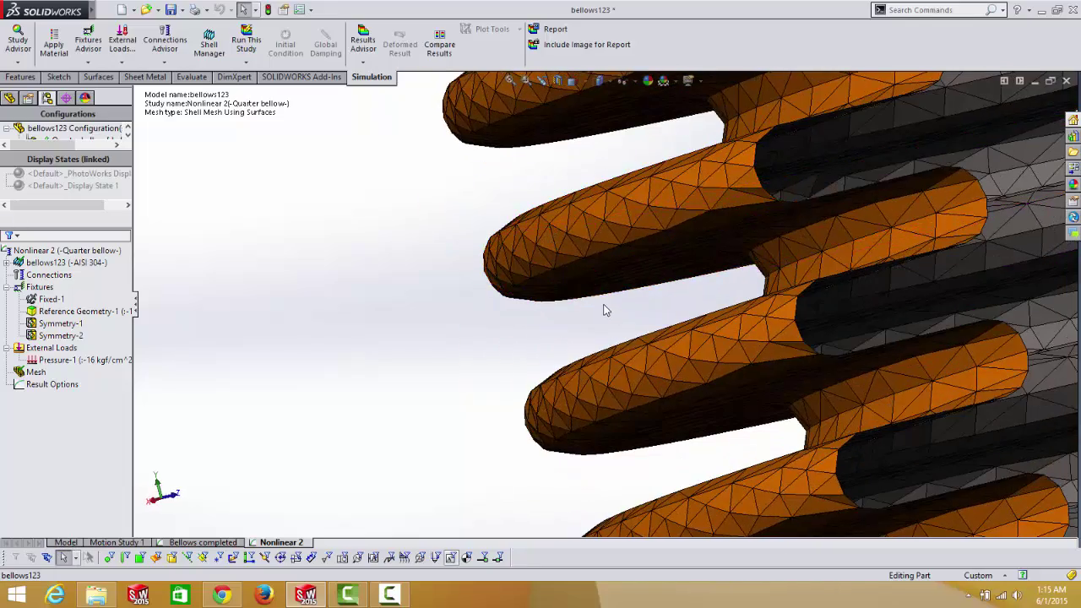
scroll(608, 309, up, 5)
middle_drag(614, 342, 652, 302)
scroll(591, 336, down, 3)
scroll(589, 337, up, 3)
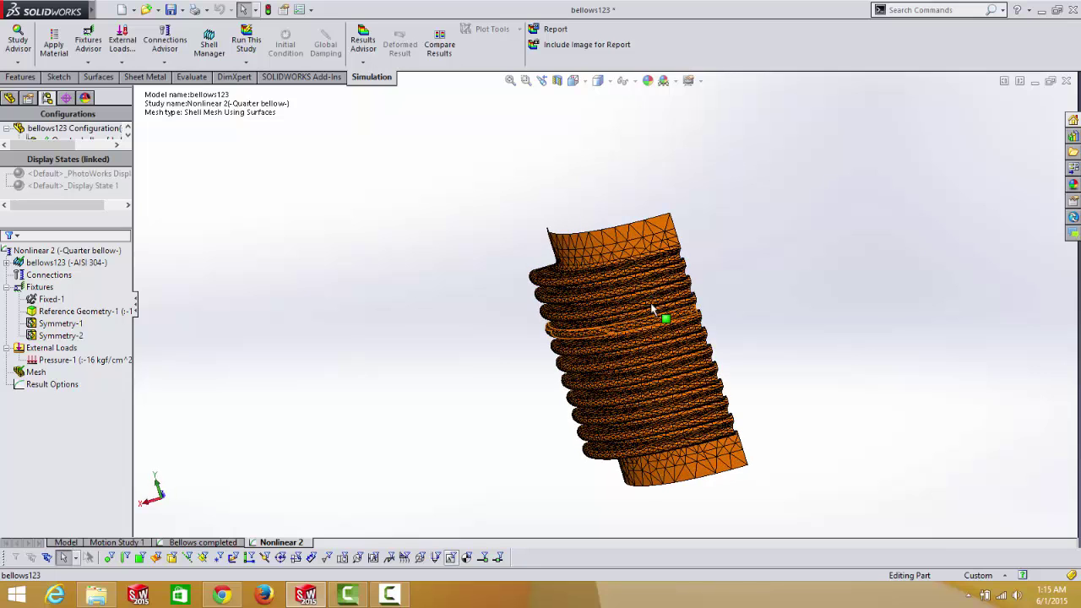
mouse_move(641, 372)
middle_down()
mouse_move(618, 313)
mouse_move(572, 287)
mouse_move(582, 362)
mouse_move(601, 391)
mouse_move(562, 362)
mouse_move(577, 324)
mouse_move(628, 393)
mouse_move(464, 358)
mouse_move(544, 537)
middle_up()
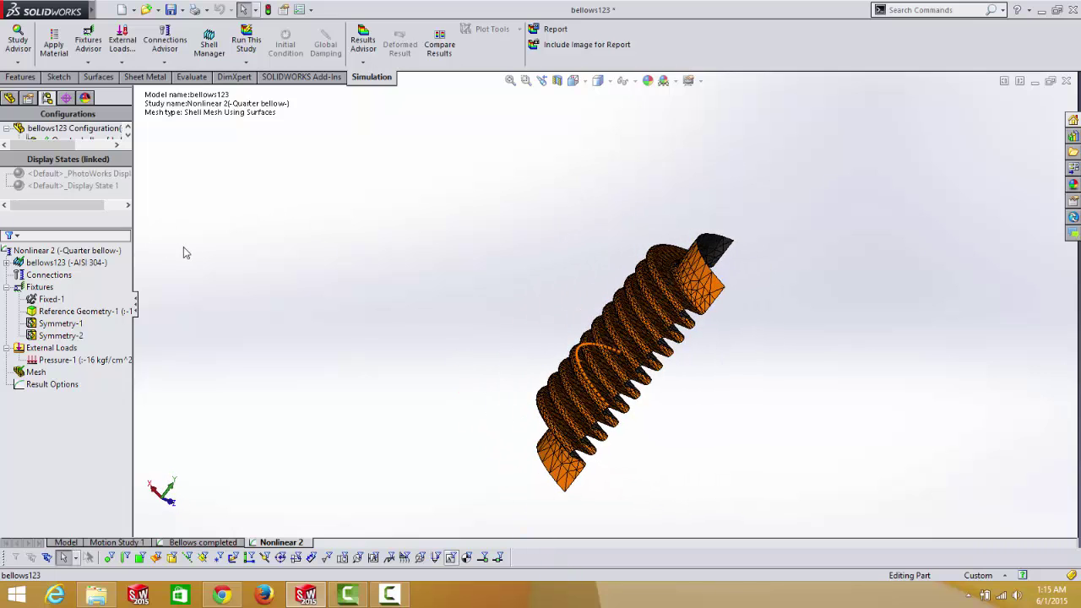
Run the Nonlinear 2 study, briefly expanding the solver progress details while it solves
right_click(52, 252)
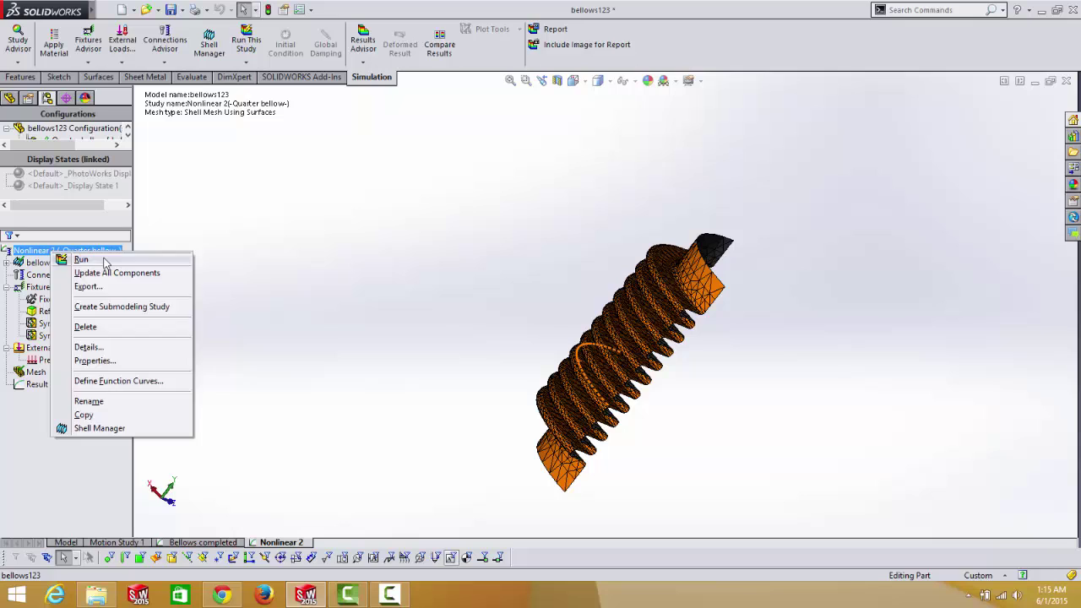
click(81, 260)
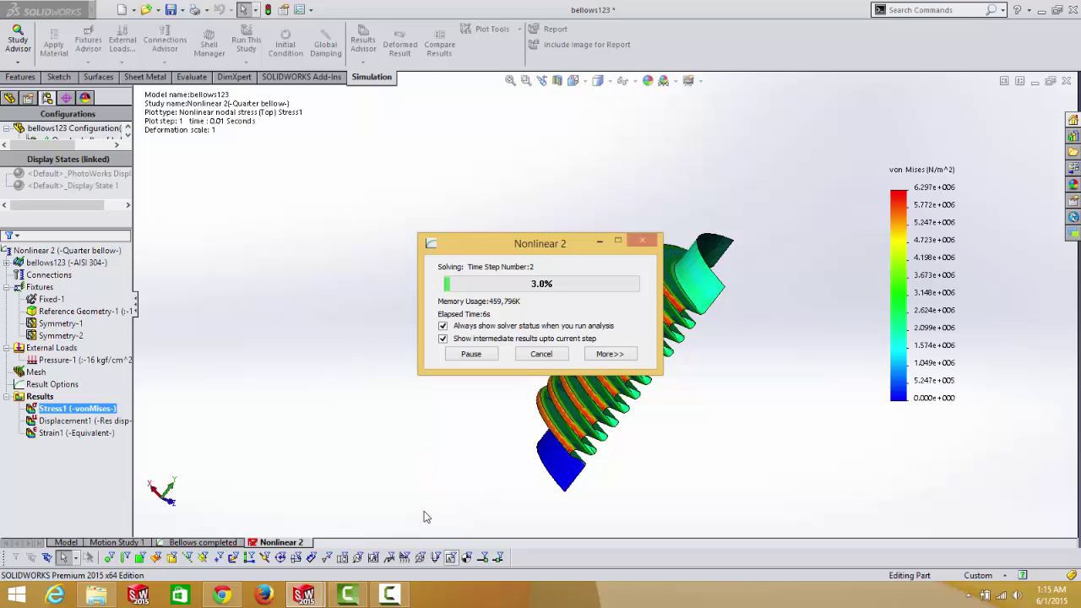
drag(508, 247, 391, 211)
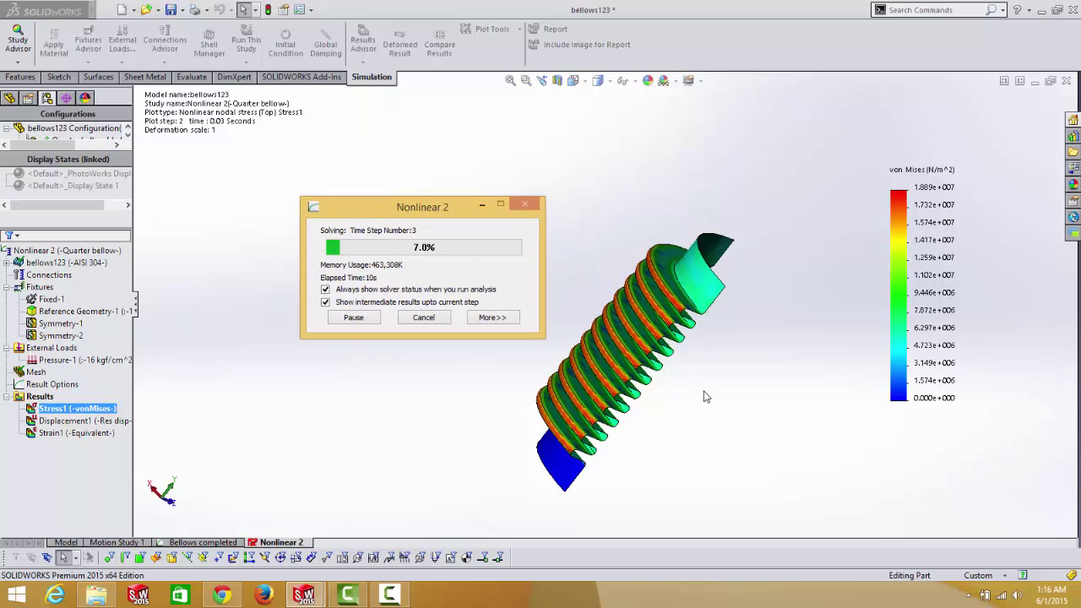
click(486, 319)
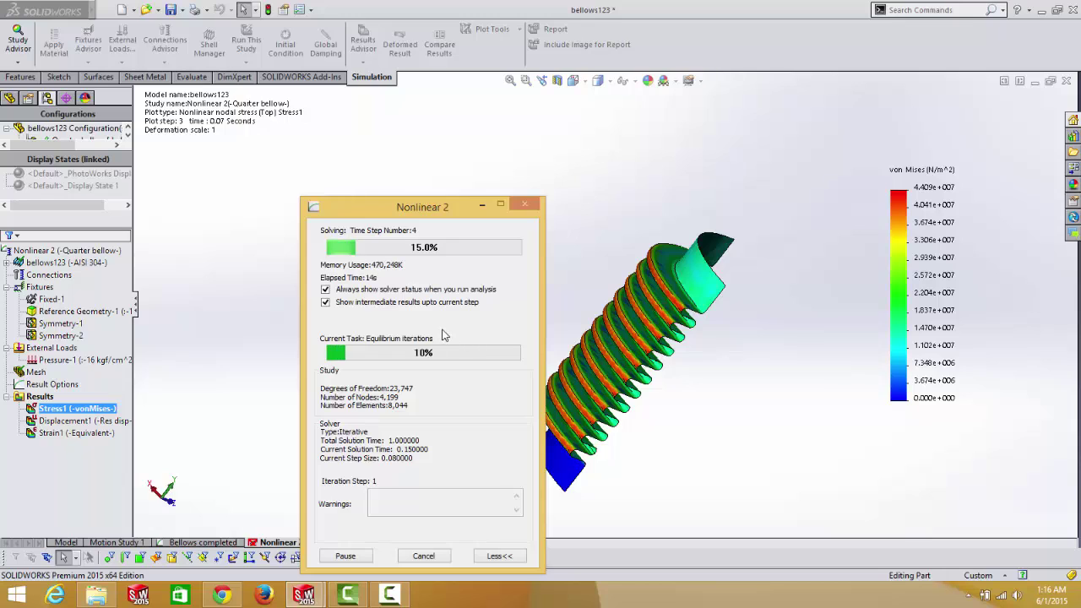
click(485, 559)
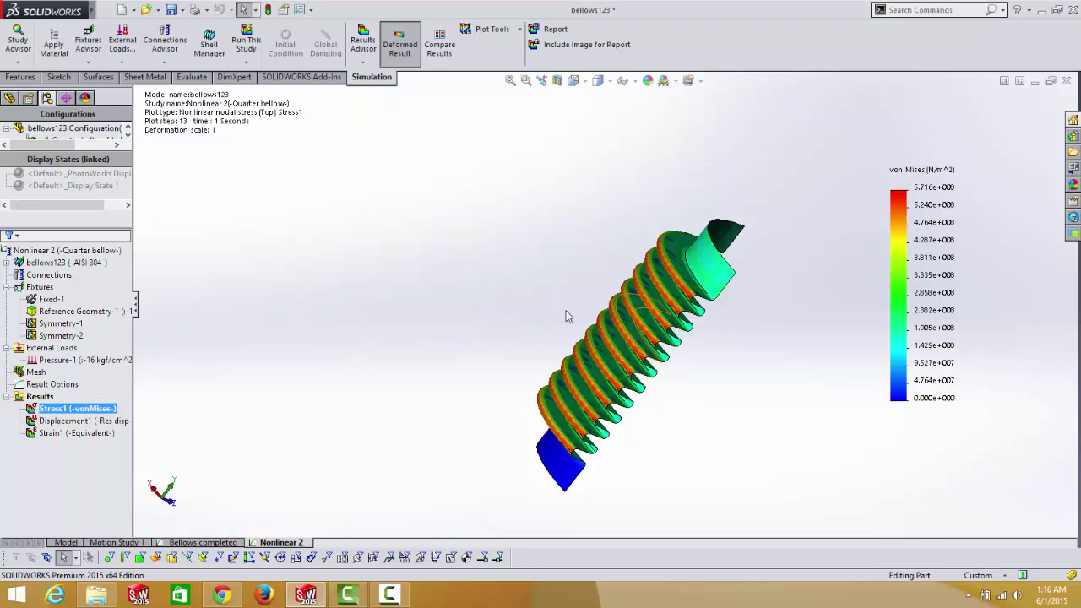
middle_drag(613, 365, 543, 384)
scroll(622, 326, up, 5)
scroll(602, 338, up, 5)
scroll(604, 333, down, 5)
scroll(543, 384, up, 3)
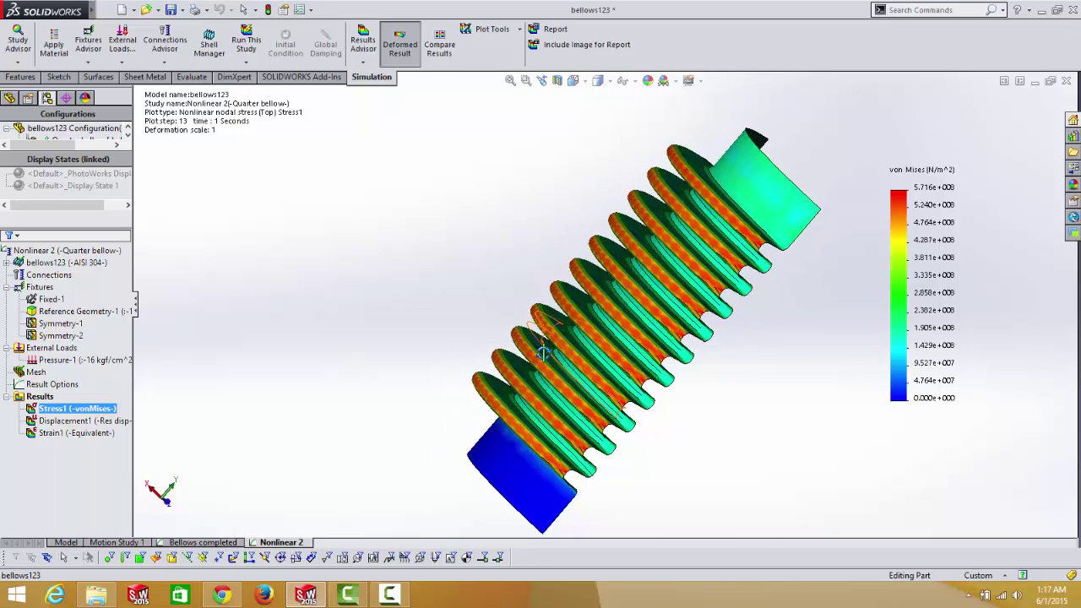
scroll(581, 374, down, 5)
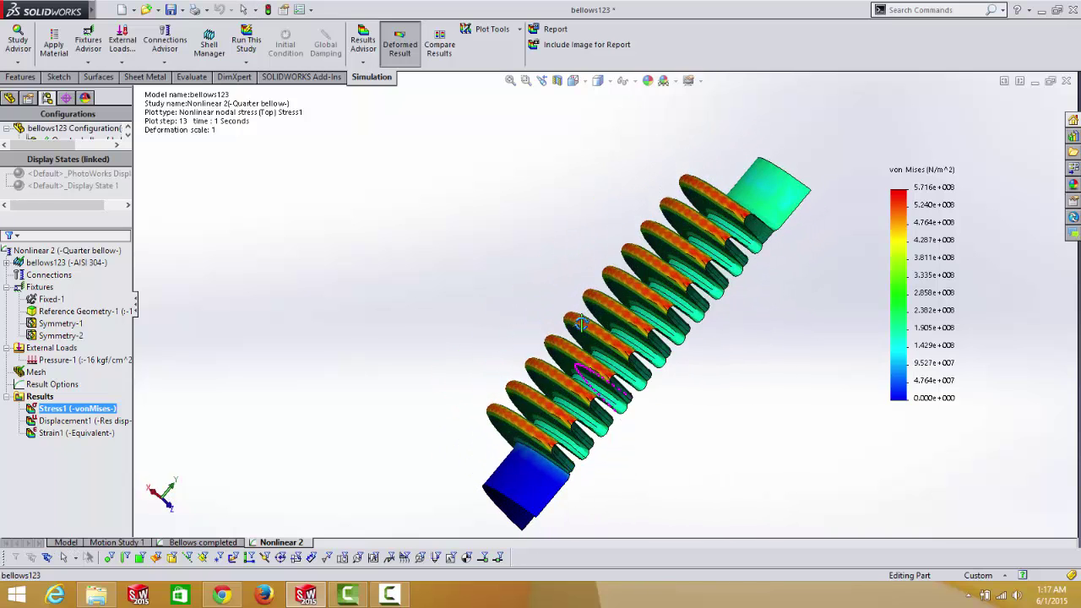
mouse_move(623, 403)
middle_down()
mouse_move(605, 400)
mouse_move(605, 414)
mouse_move(615, 397)
middle_up()
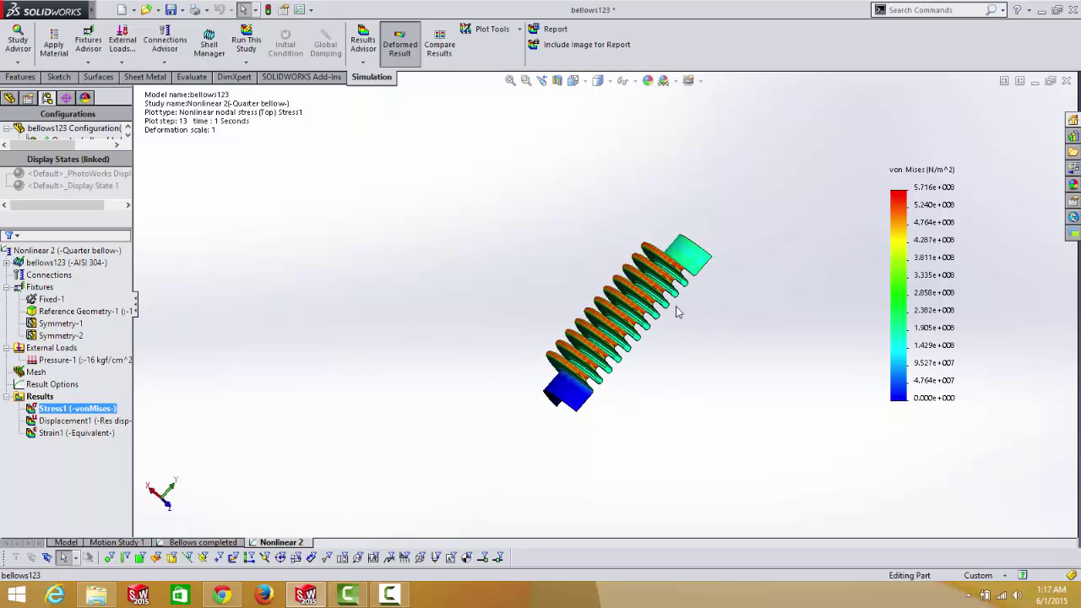
scroll(667, 334, down, 3)
middle_drag(642, 372, 615, 422)
Start the Probe tool on the Stress1 result, cancelling and restarting it once
right_click(61, 409)
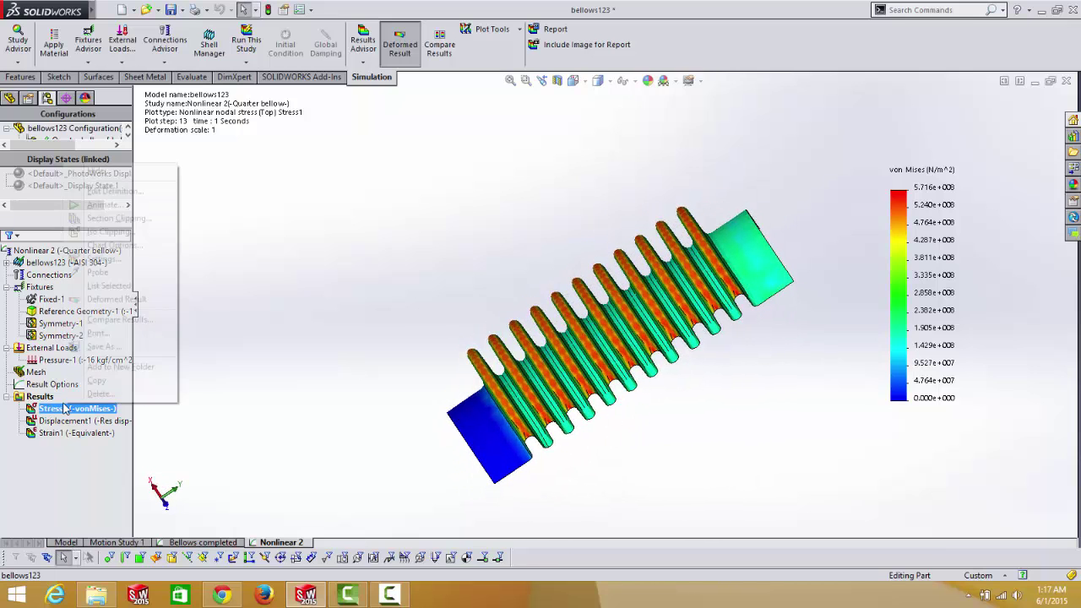
click(97, 272)
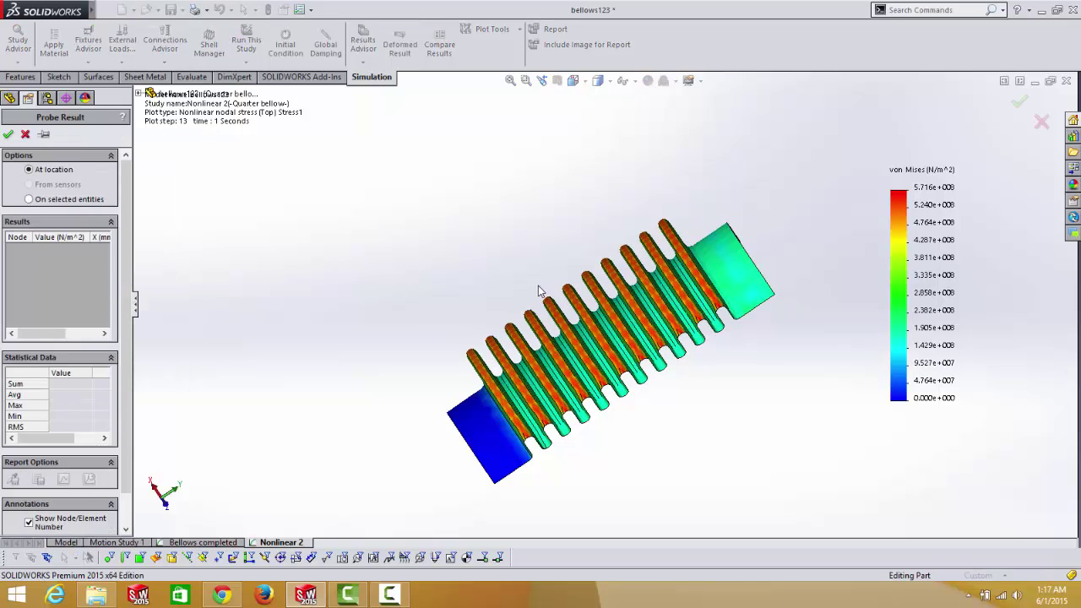
click(26, 134)
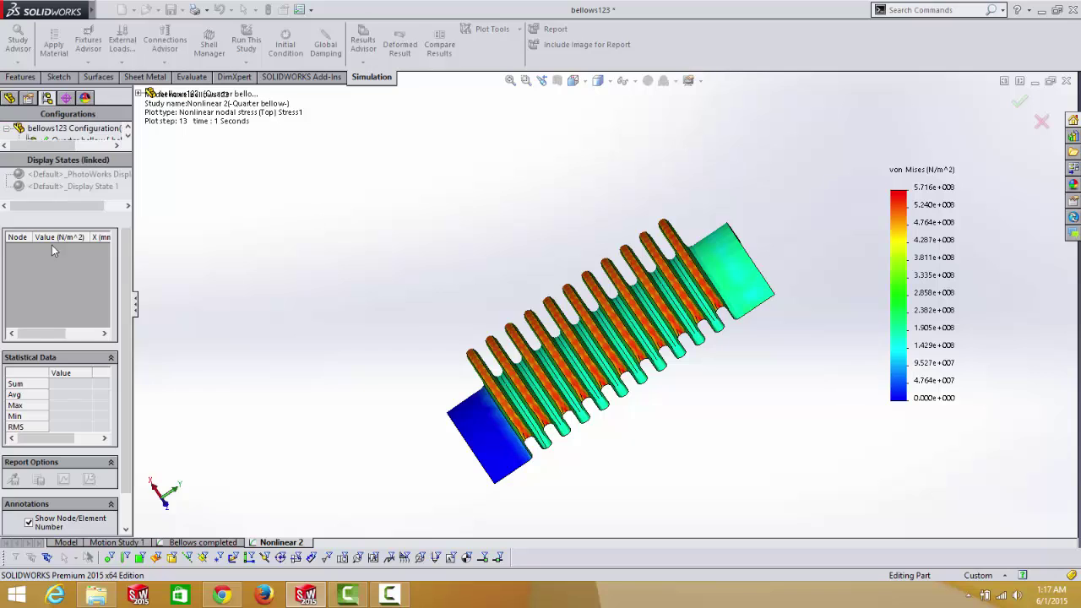
right_click(84, 410)
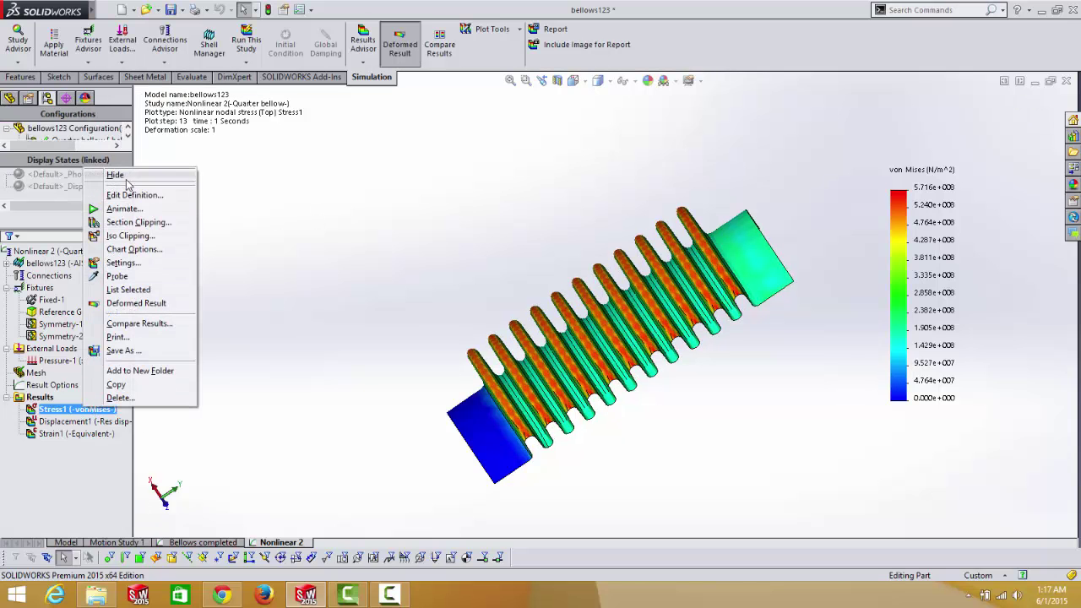
click(136, 279)
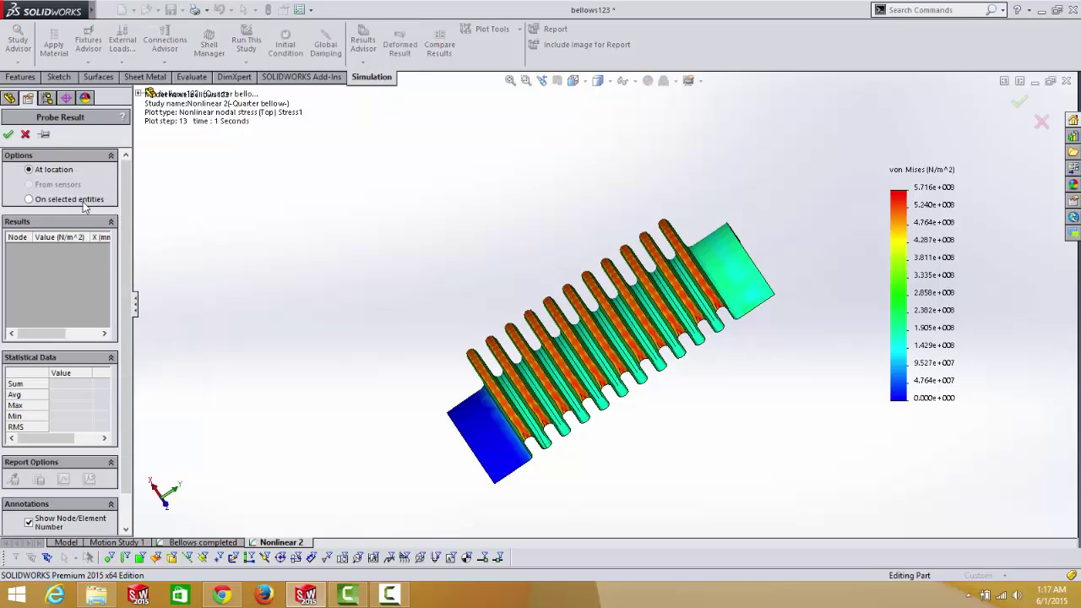
Probe stress at fin nodes 1901, 2338, 2766 and 3144, stacking their callouts beside the model
click(472, 359)
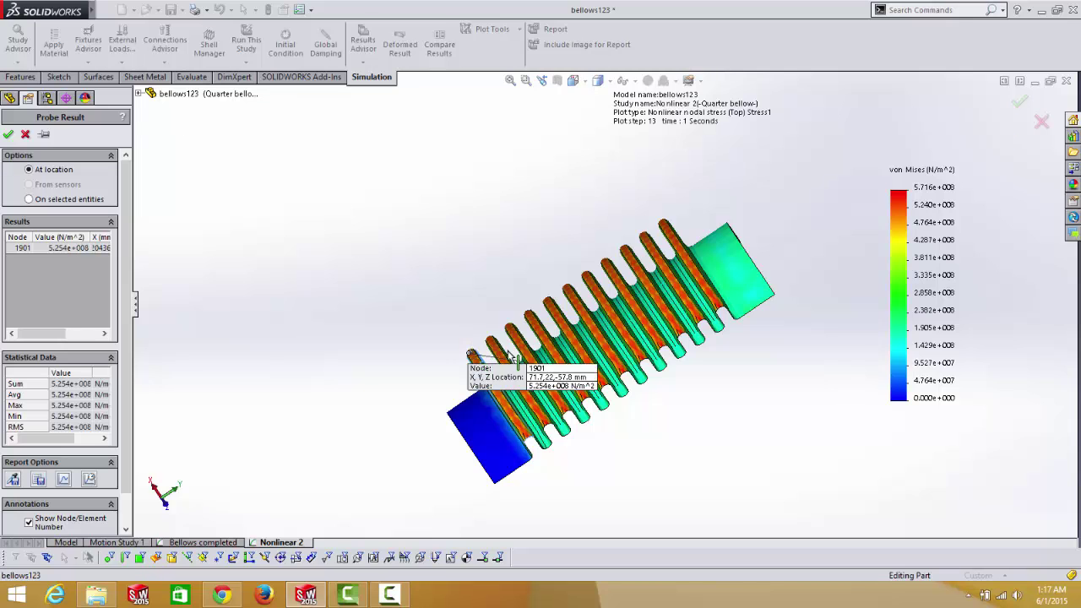
drag(495, 371, 297, 311)
click(511, 330)
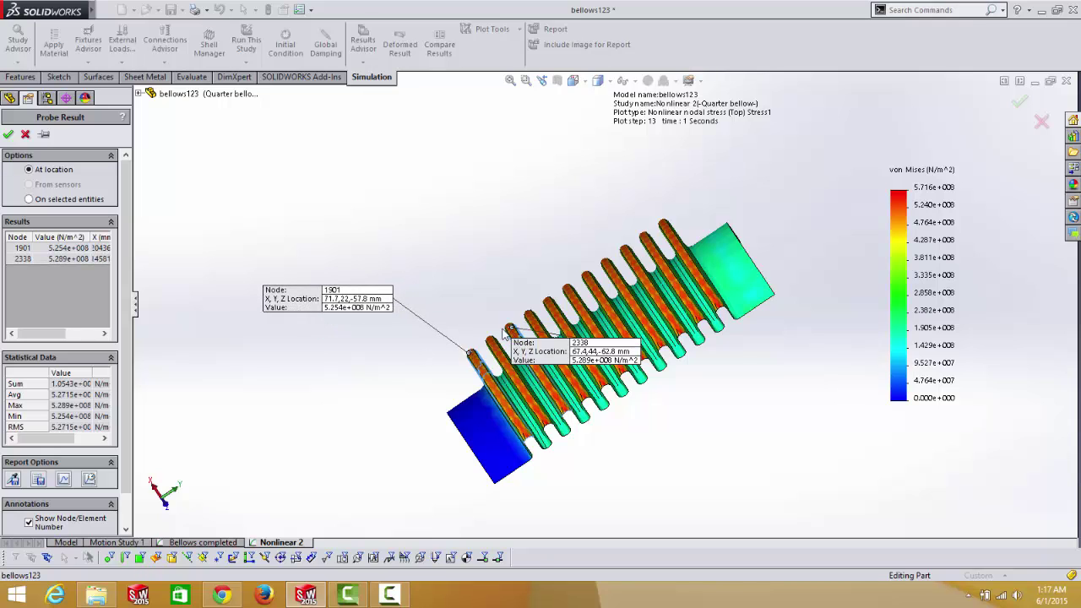
drag(524, 351, 290, 246)
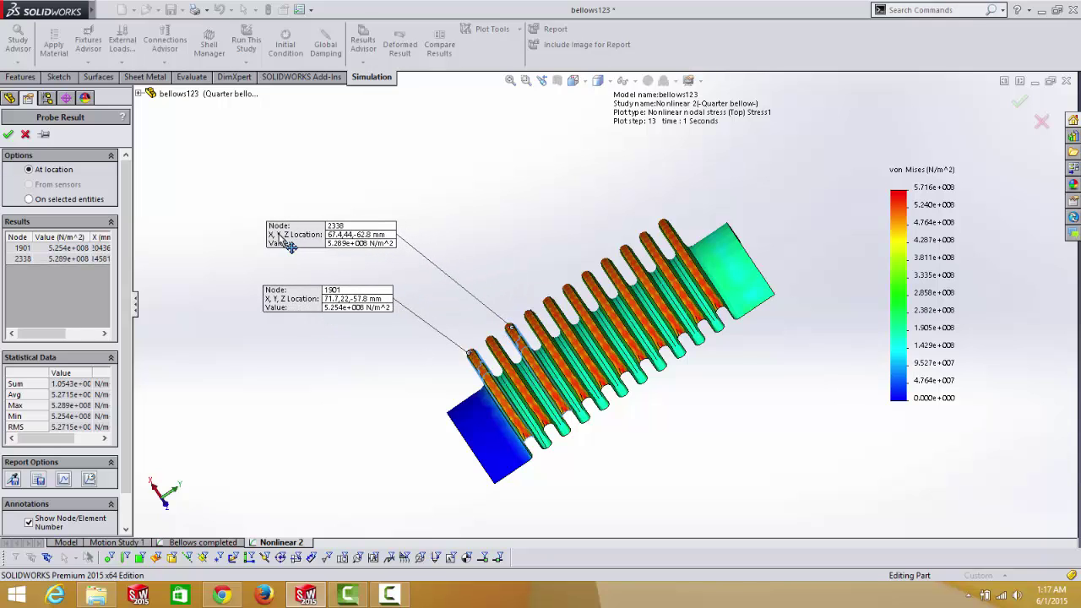
click(550, 302)
drag(562, 317, 298, 184)
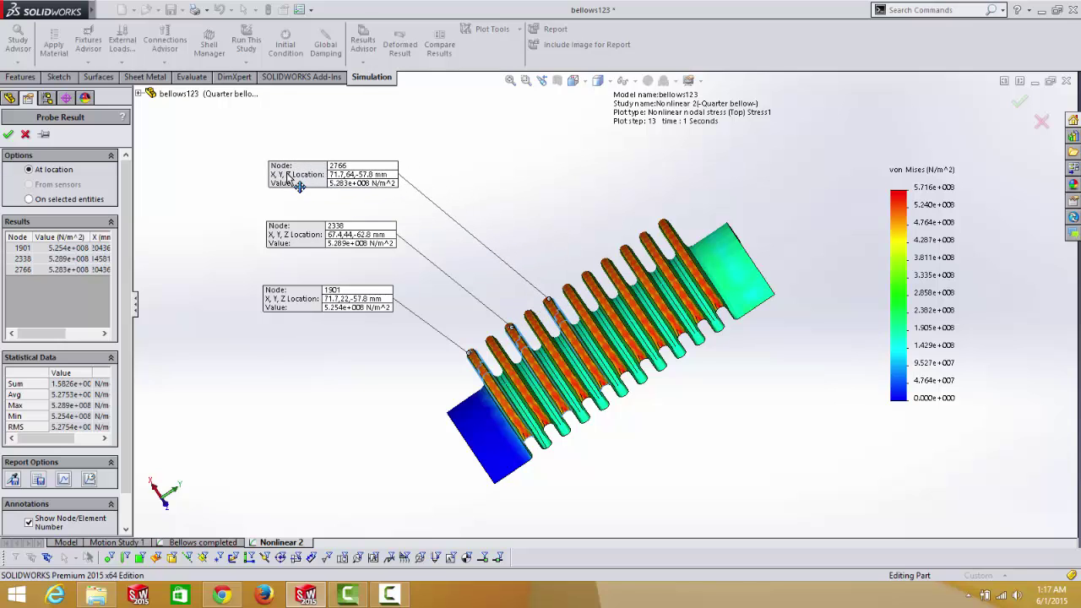
click(588, 277)
drag(603, 299, 288, 127)
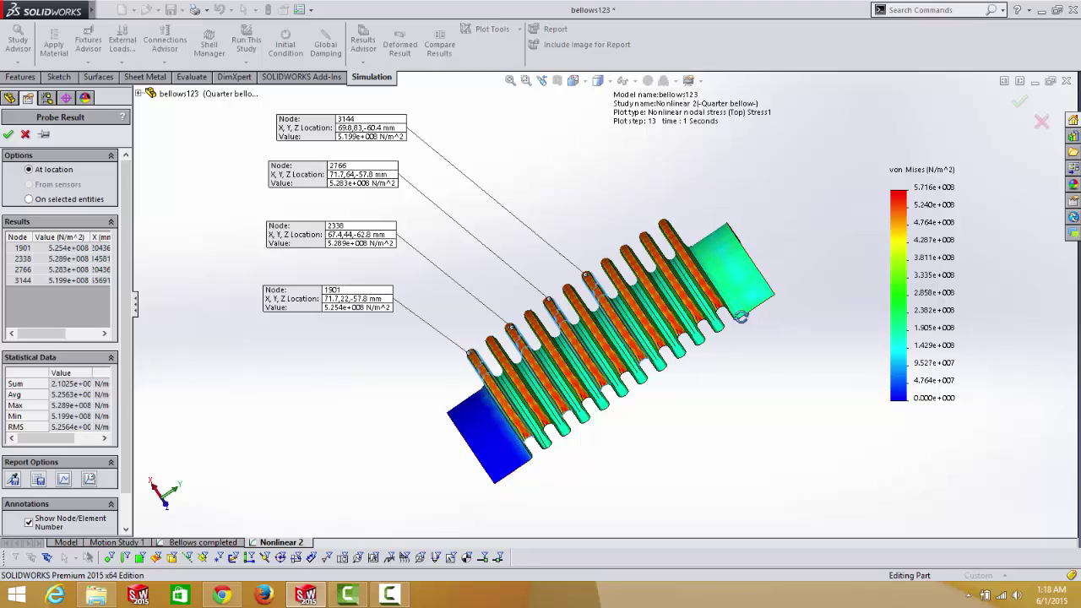
middle_drag(741, 316, 759, 399)
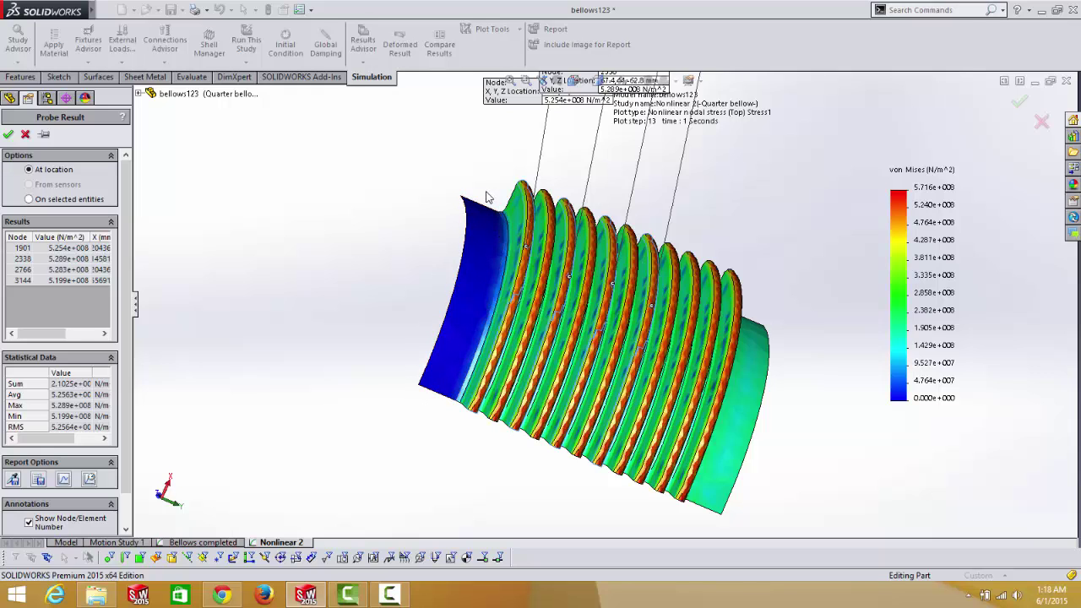
Close Probe Result and show the Displacement1 plot, peaking at 1.001e+001 mm at the free end
click(25, 135)
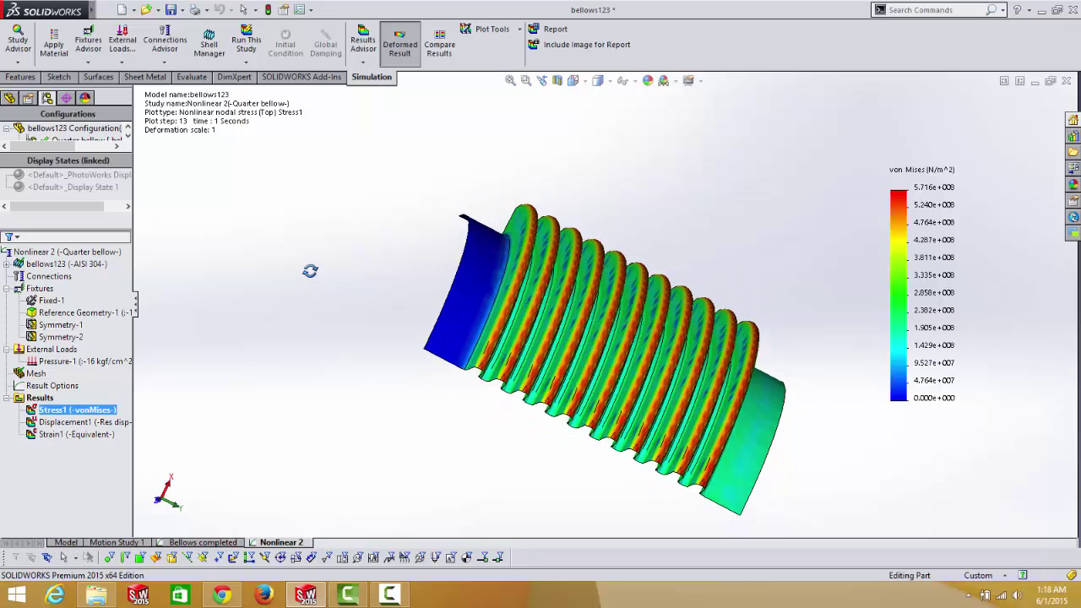
double_click(98, 423)
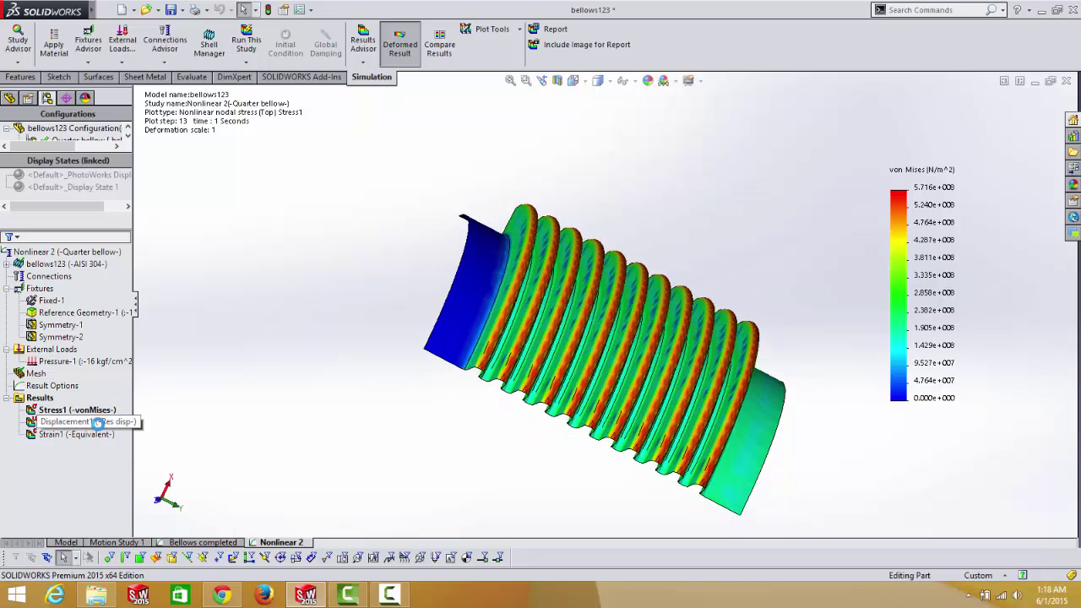
middle_drag(502, 374, 498, 365)
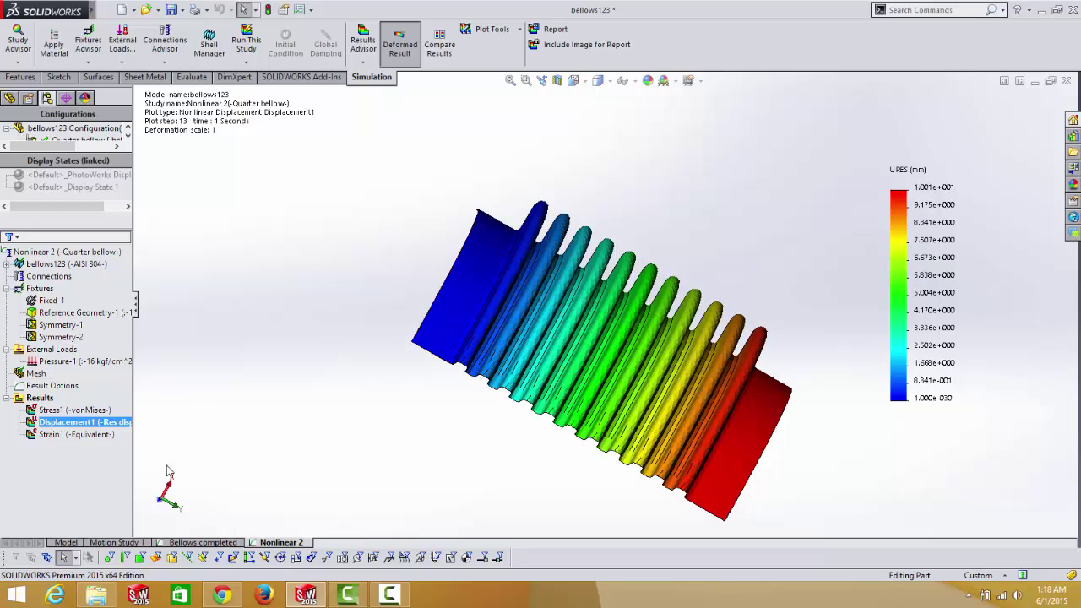
middle_drag(167, 471, 211, 422)
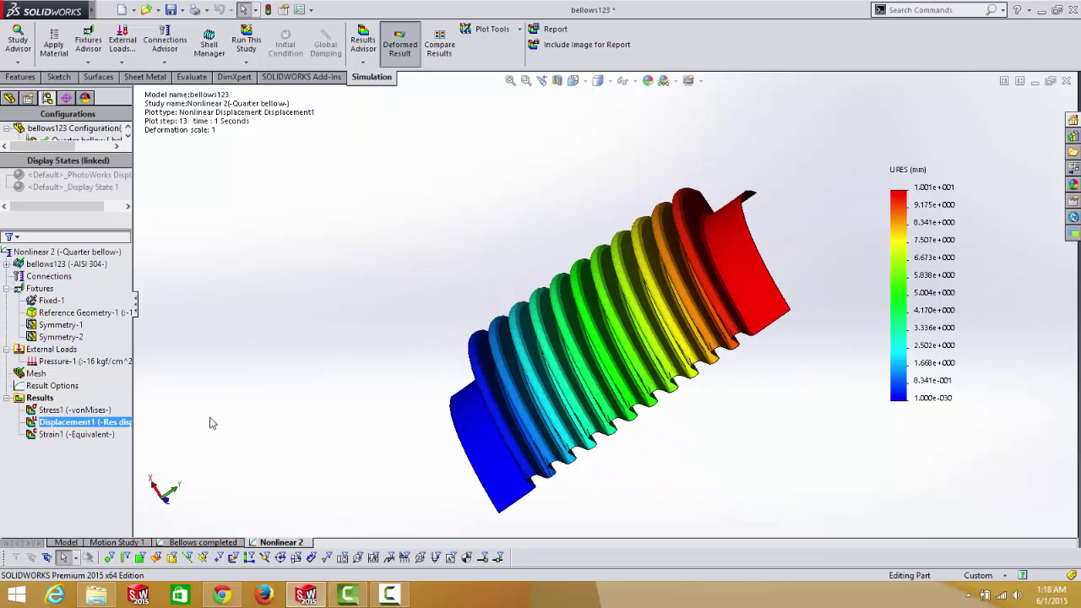
Animate the Displacement1 plot and orbit the deforming bellows upright and back to an angle
right_click(105, 431)
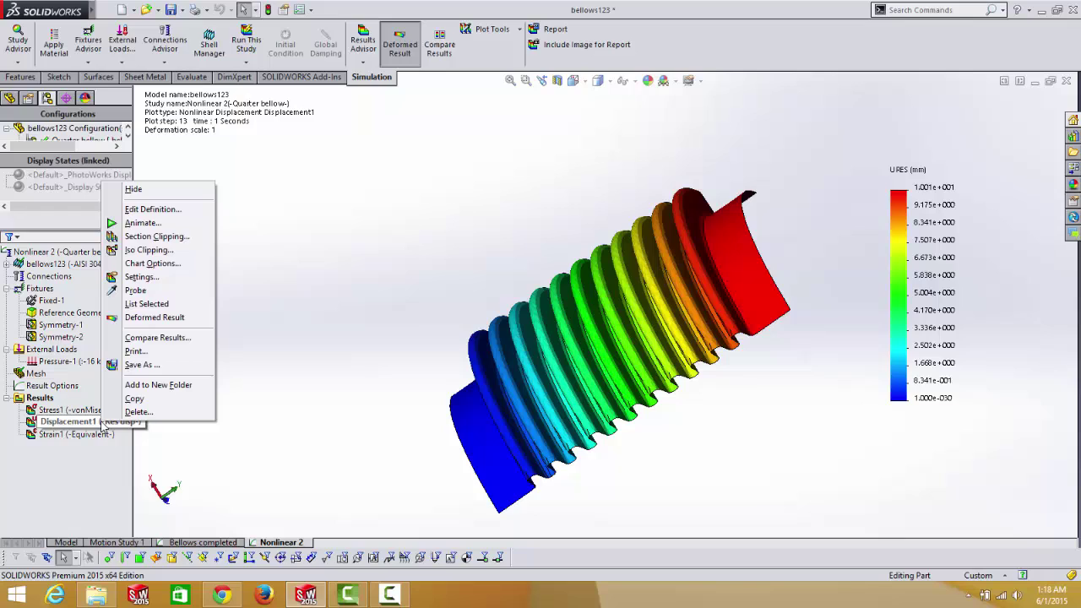
click(159, 224)
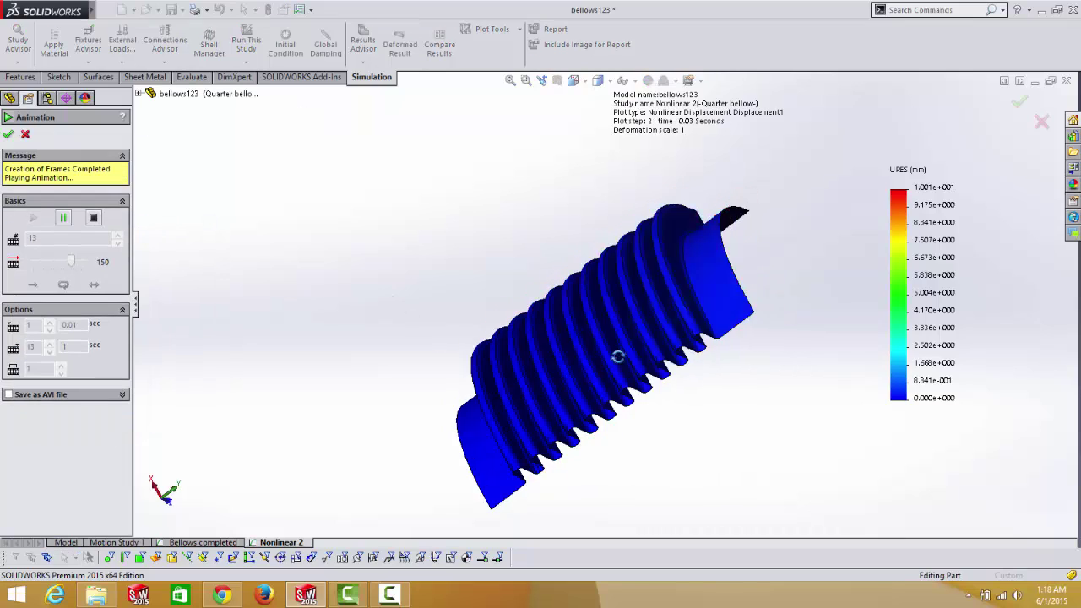
middle_drag(617, 334, 617, 427)
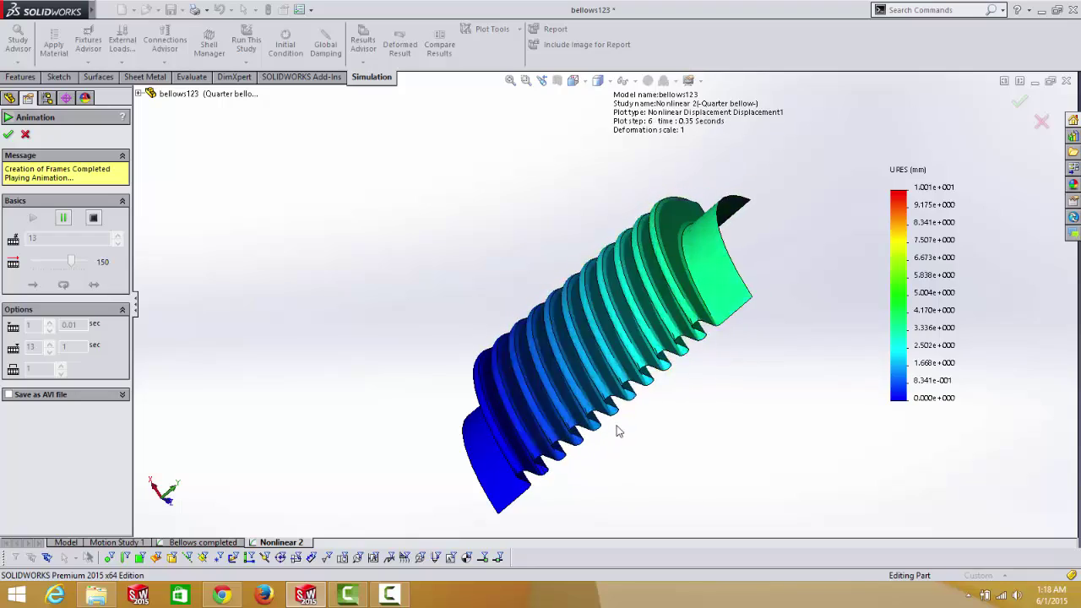
middle_drag(613, 420, 668, 156)
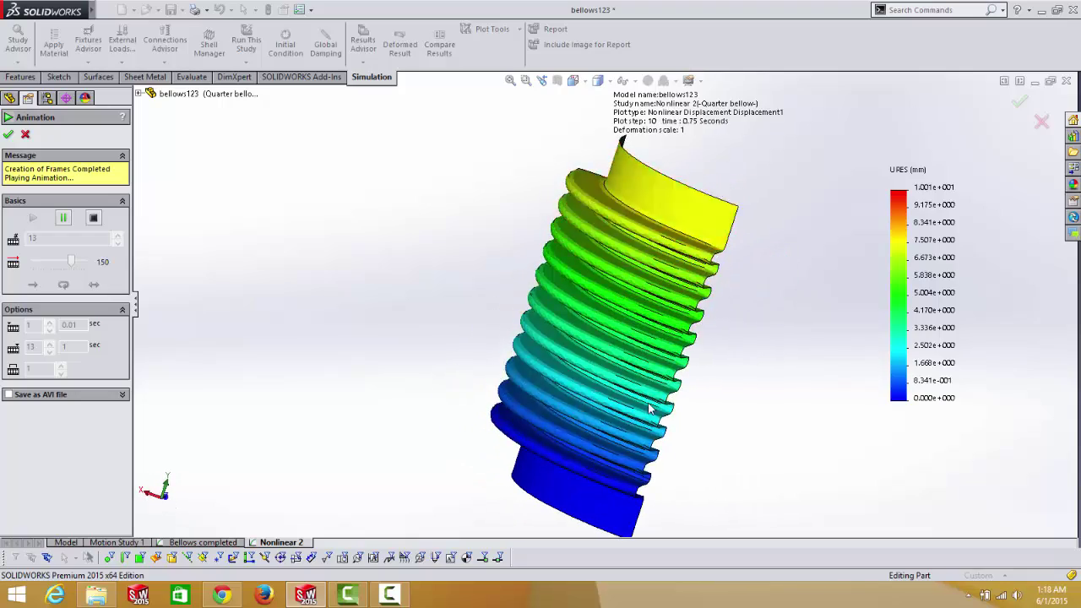
middle_drag(623, 374, 560, 321)
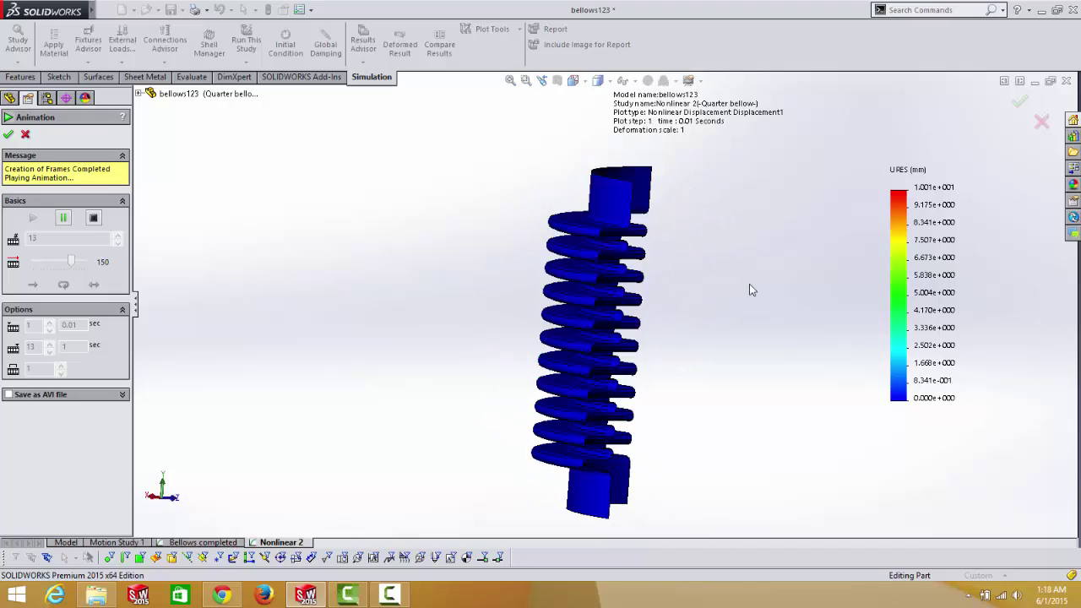
middle_drag(712, 228, 538, 264)
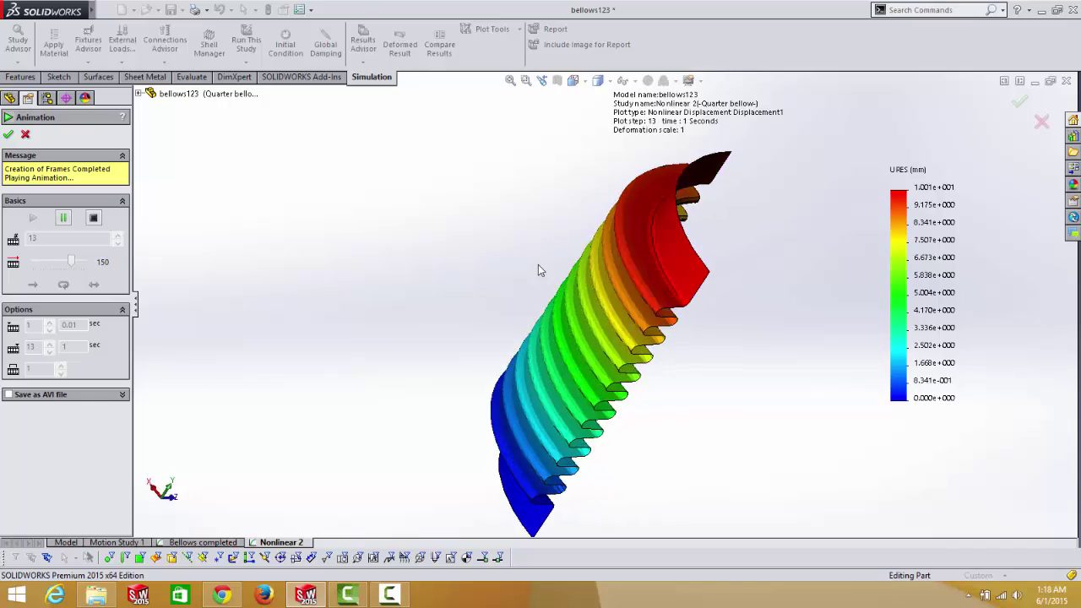
Close the Animation panel, leaving the static step-13 Displacement1 plot, and tilt the view slightly
click(26, 136)
middle_drag(366, 321, 391, 285)
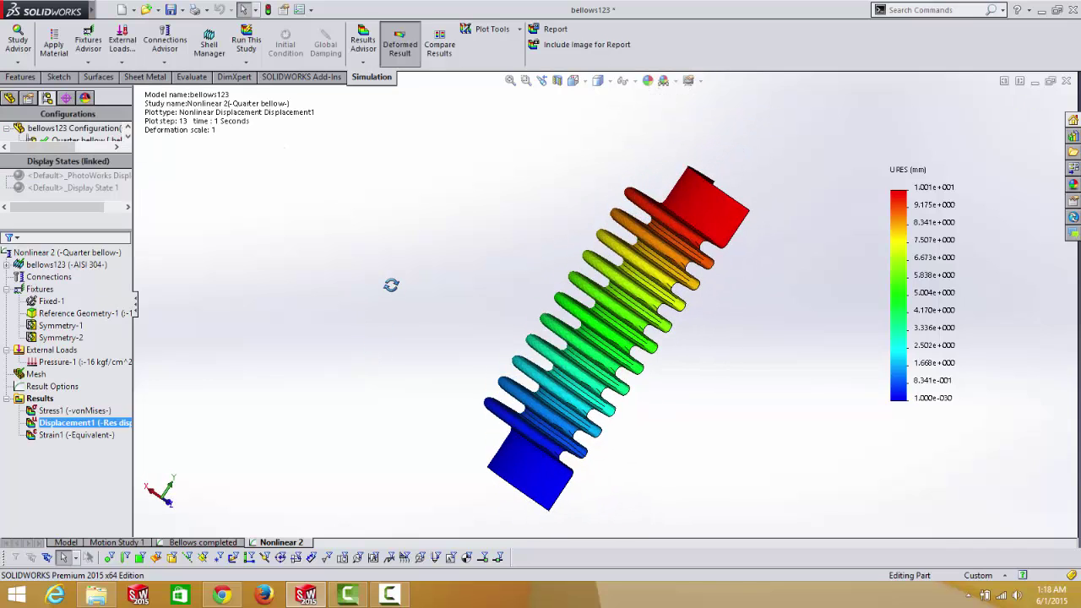
middle_drag(540, 390, 545, 382)
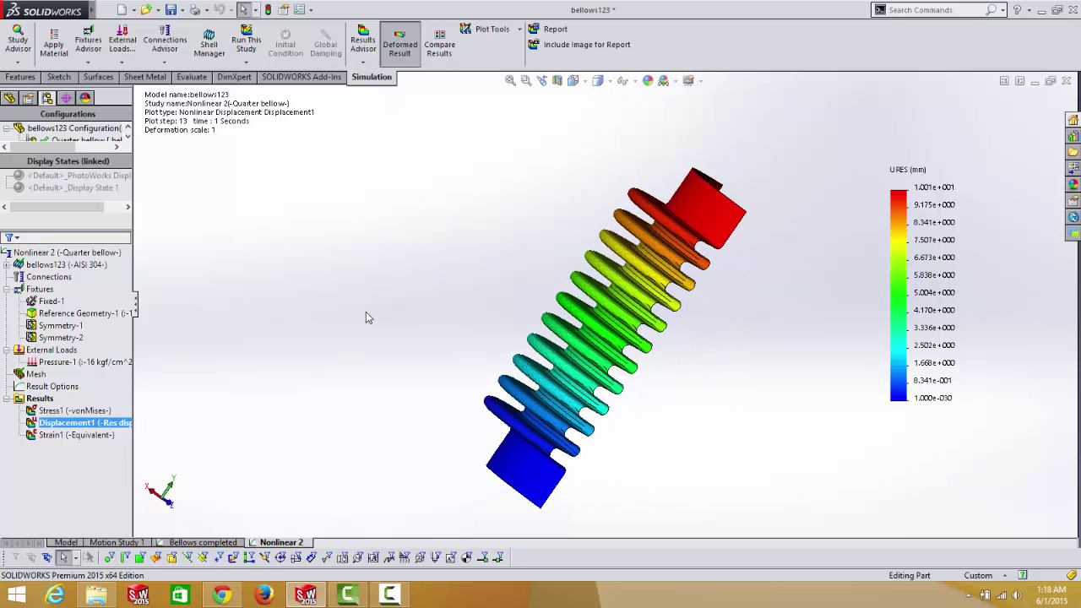